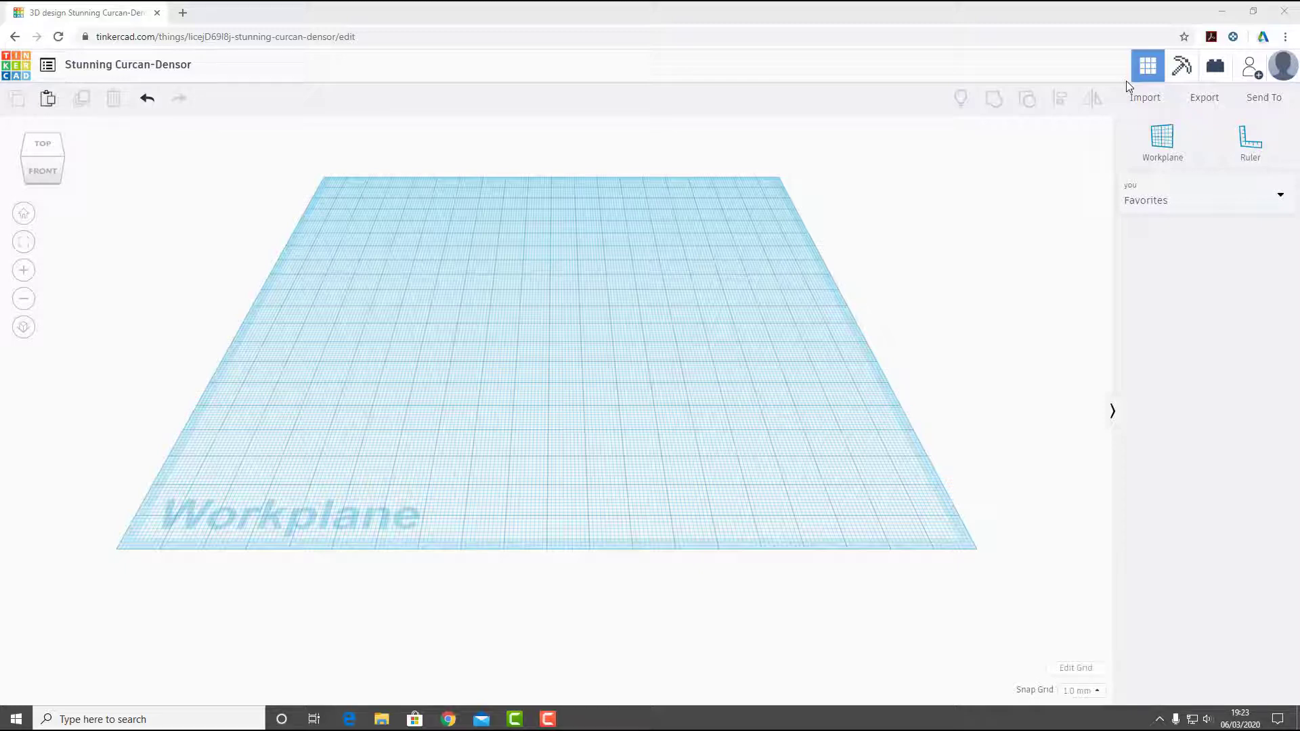
# - Import rvside.svg from the Downloads folder, reducing its width to fit within the 1000 mm workspace limit
pyautogui.click(1144, 100)
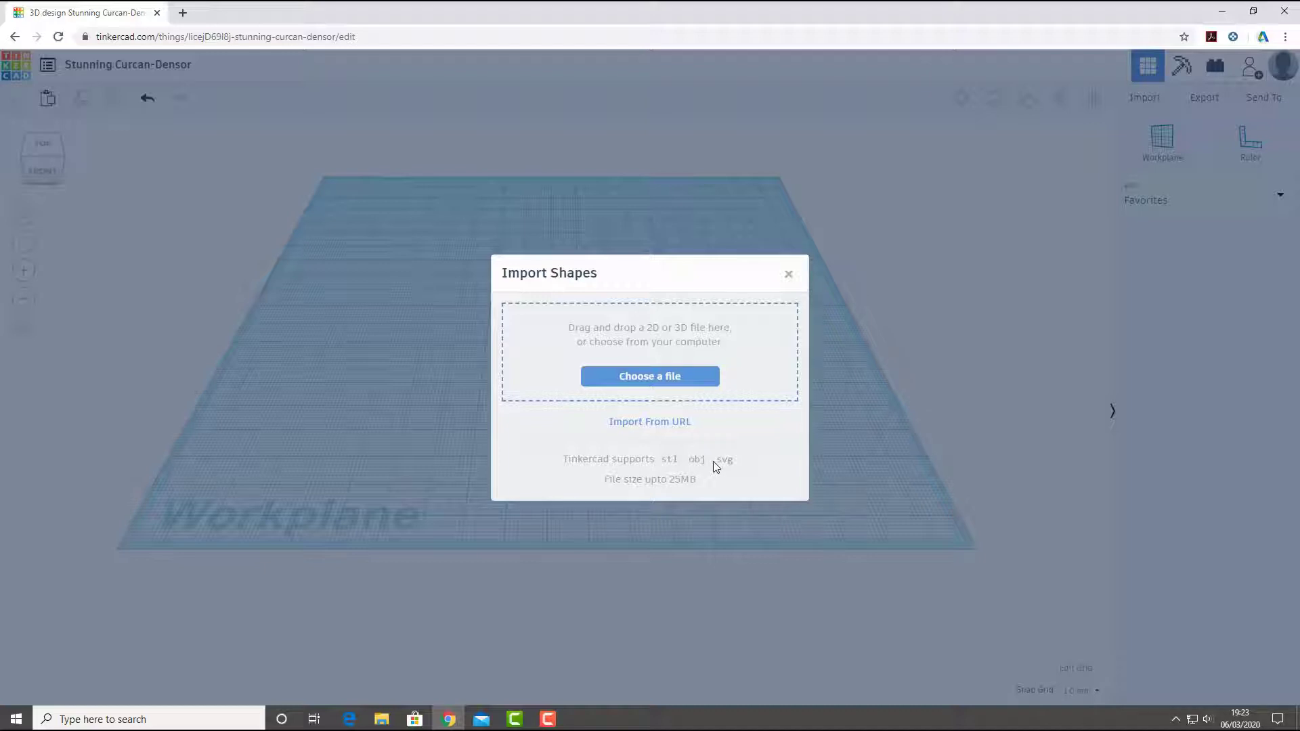
pyautogui.click(664, 378)
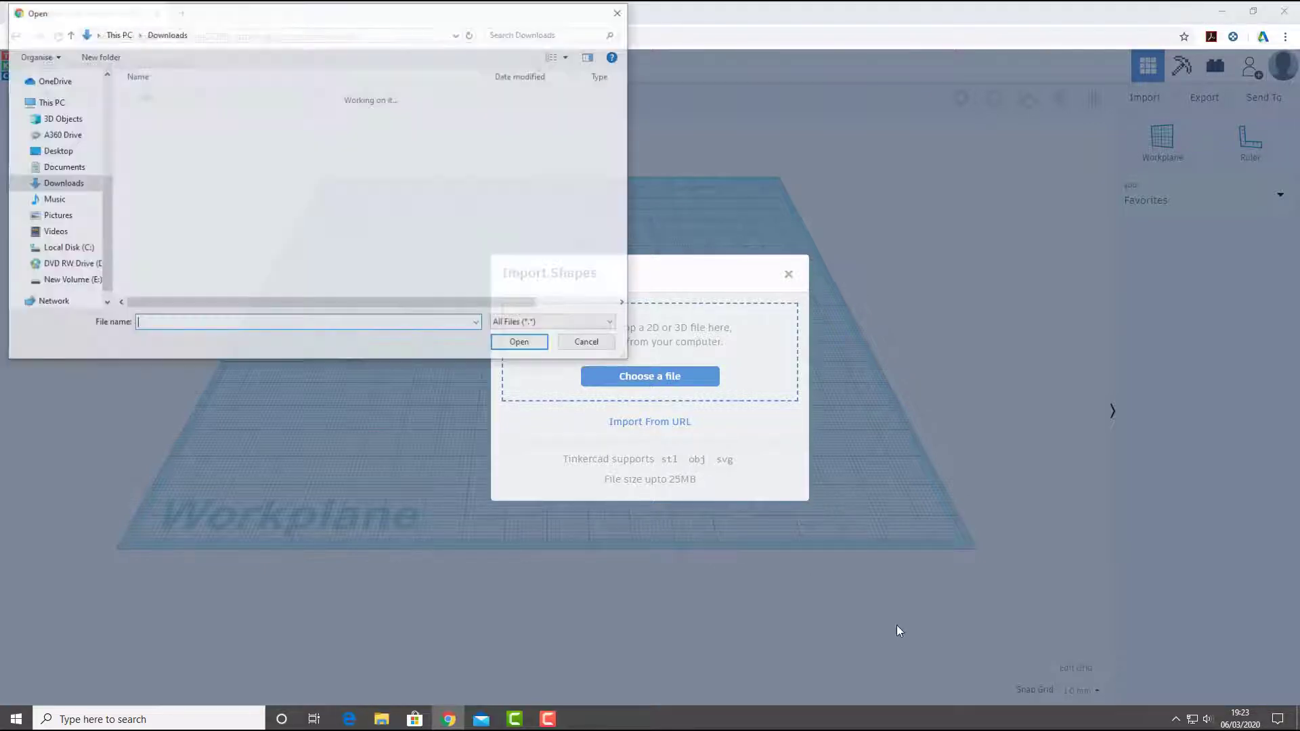
pyautogui.click(158, 164)
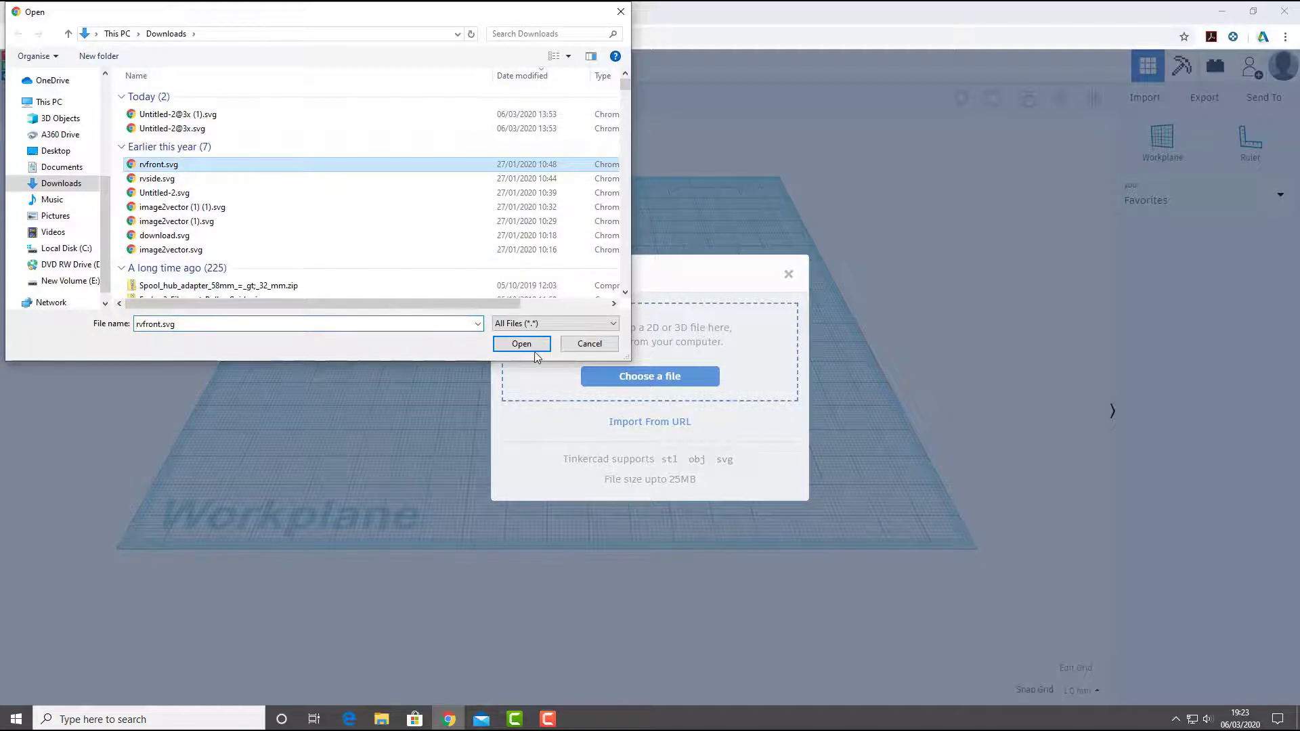
pyautogui.click(521, 344)
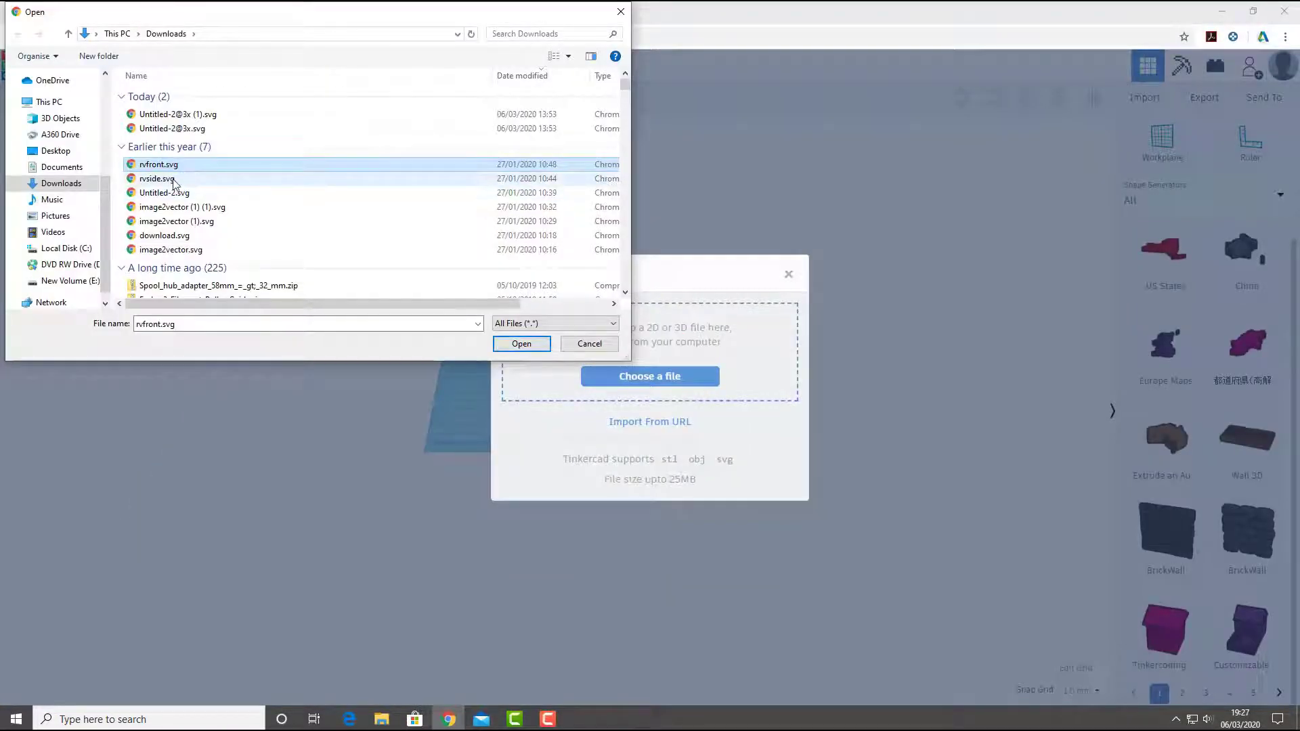
pyautogui.click(173, 181)
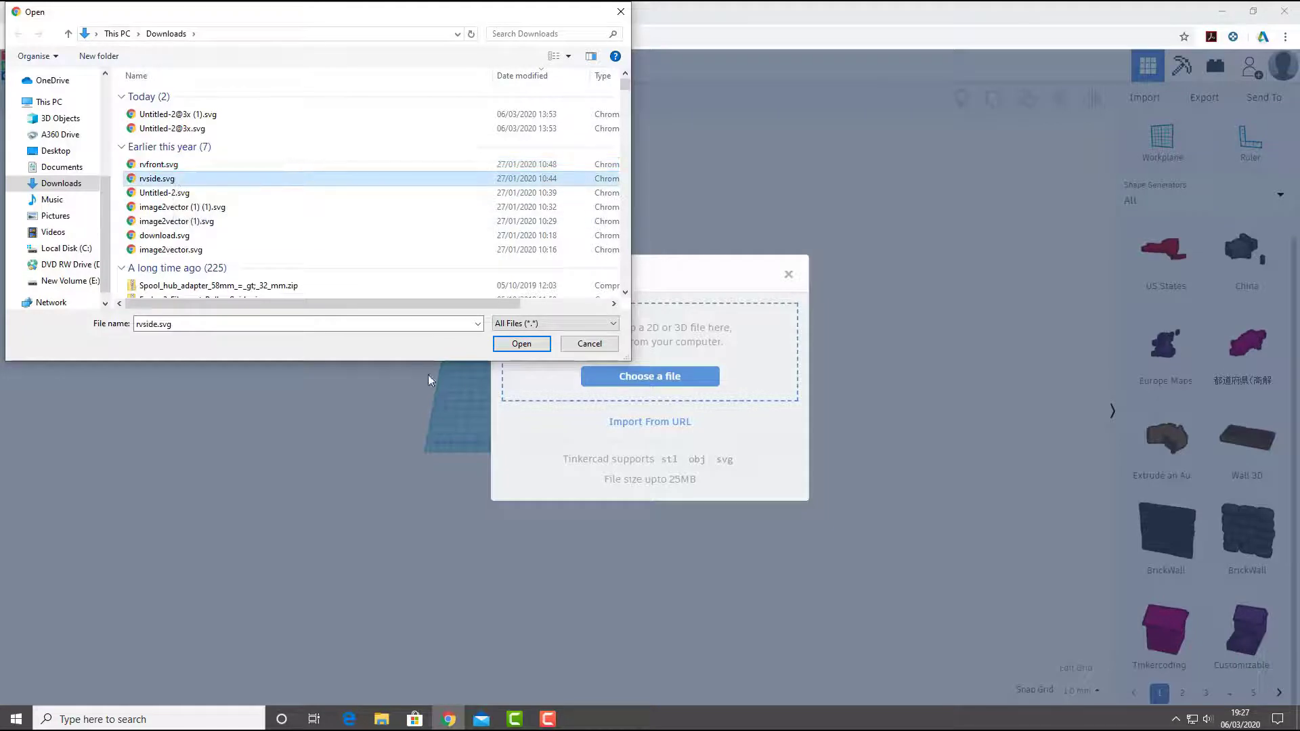
pyautogui.click(518, 344)
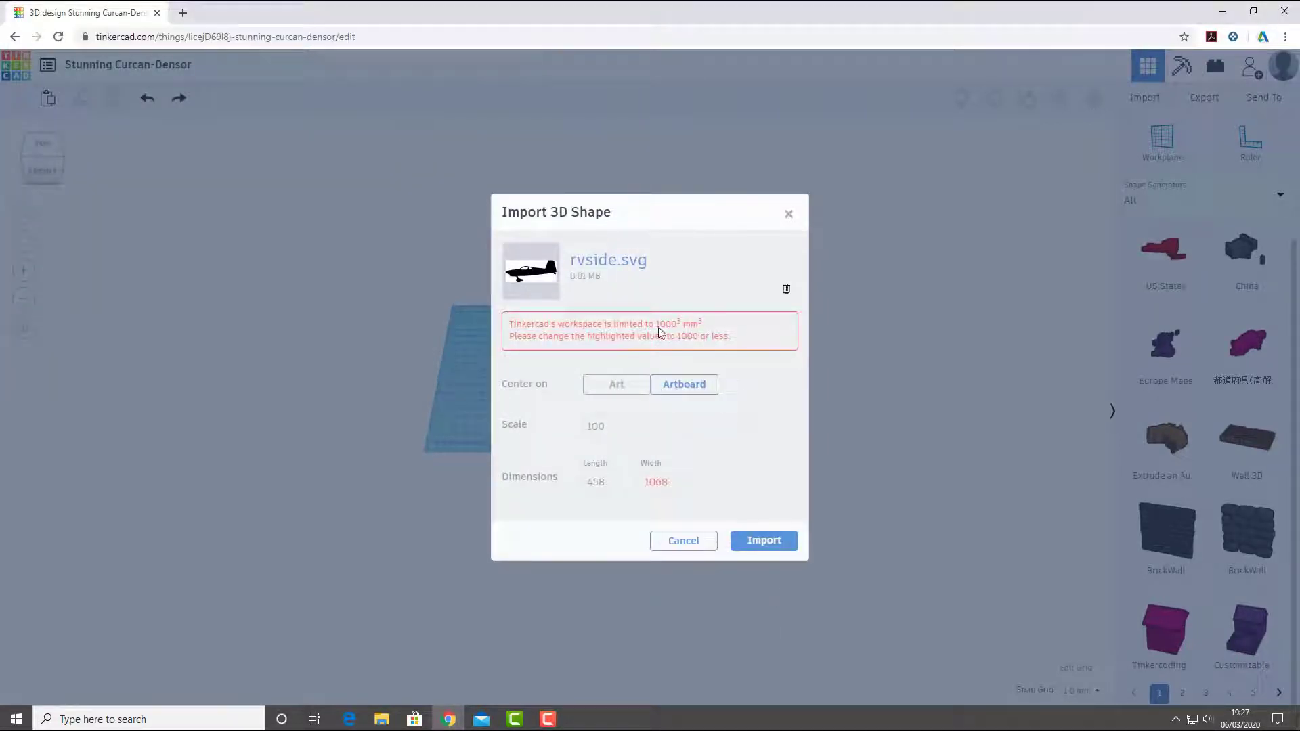
pyautogui.click(656, 481)
pyautogui.write('240')
pyautogui.click(765, 537)
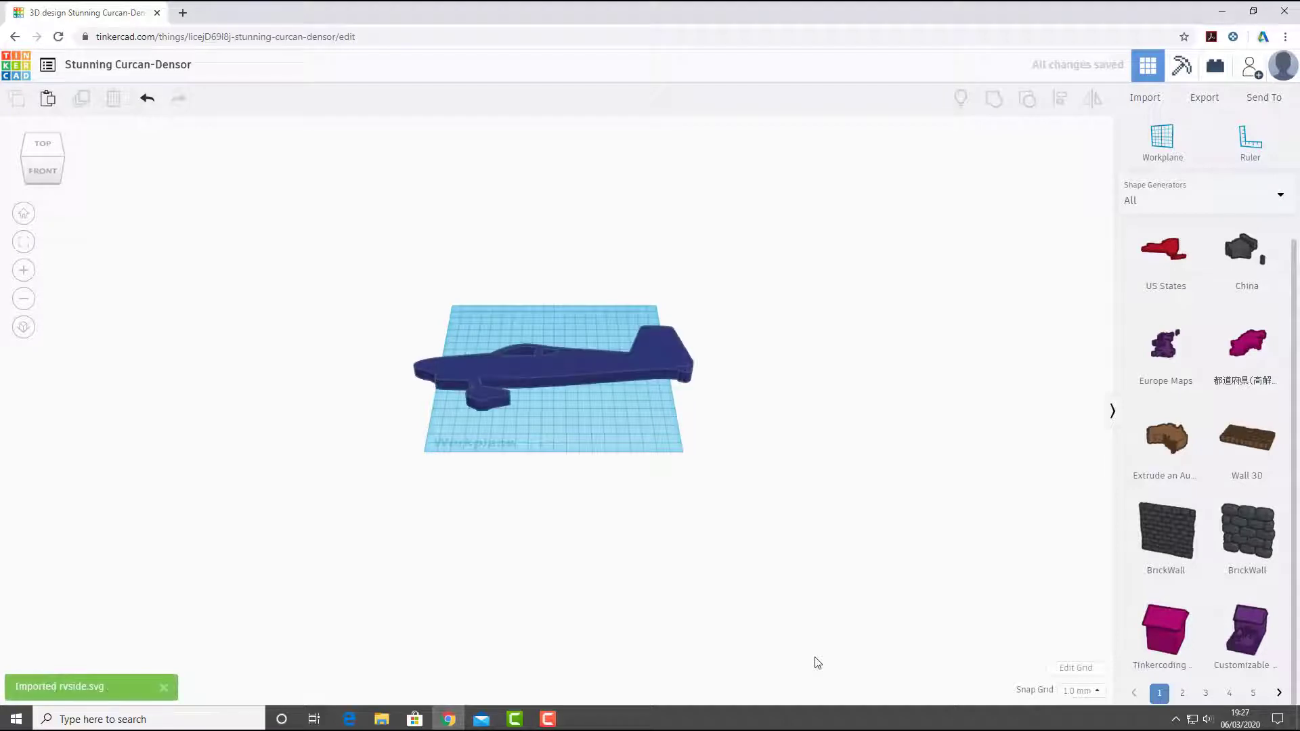
# - Give the workplane grid a custom size with a width of 250 mm and a changed length
pyautogui.scroll(4, 571, 439)
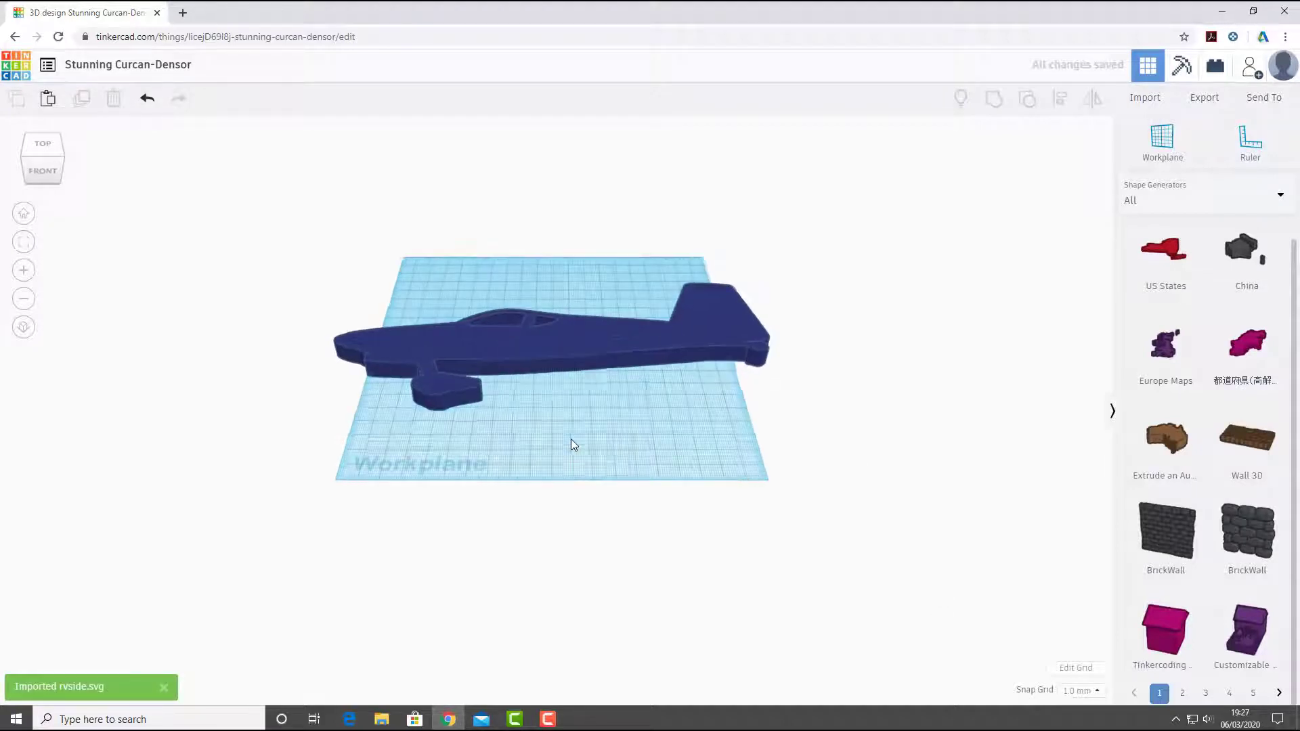
pyautogui.scroll(4, 575, 427)
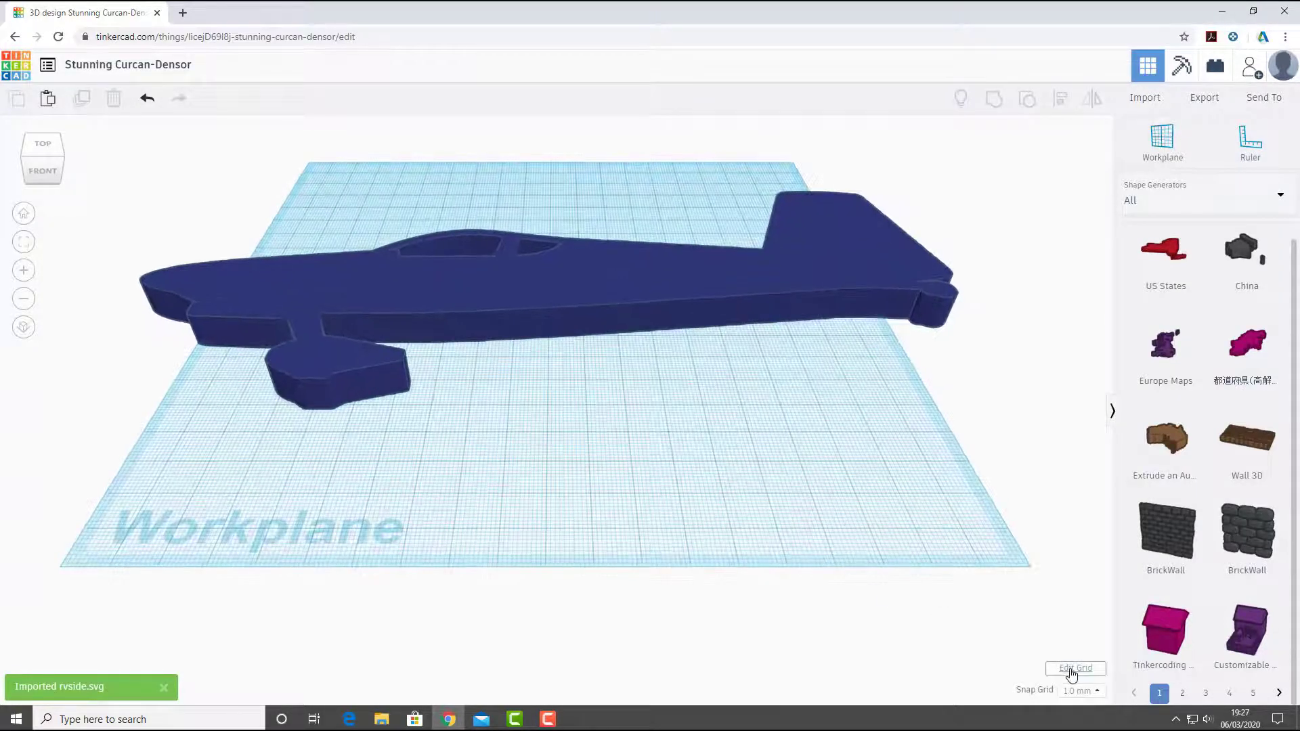
pyautogui.click(1070, 669)
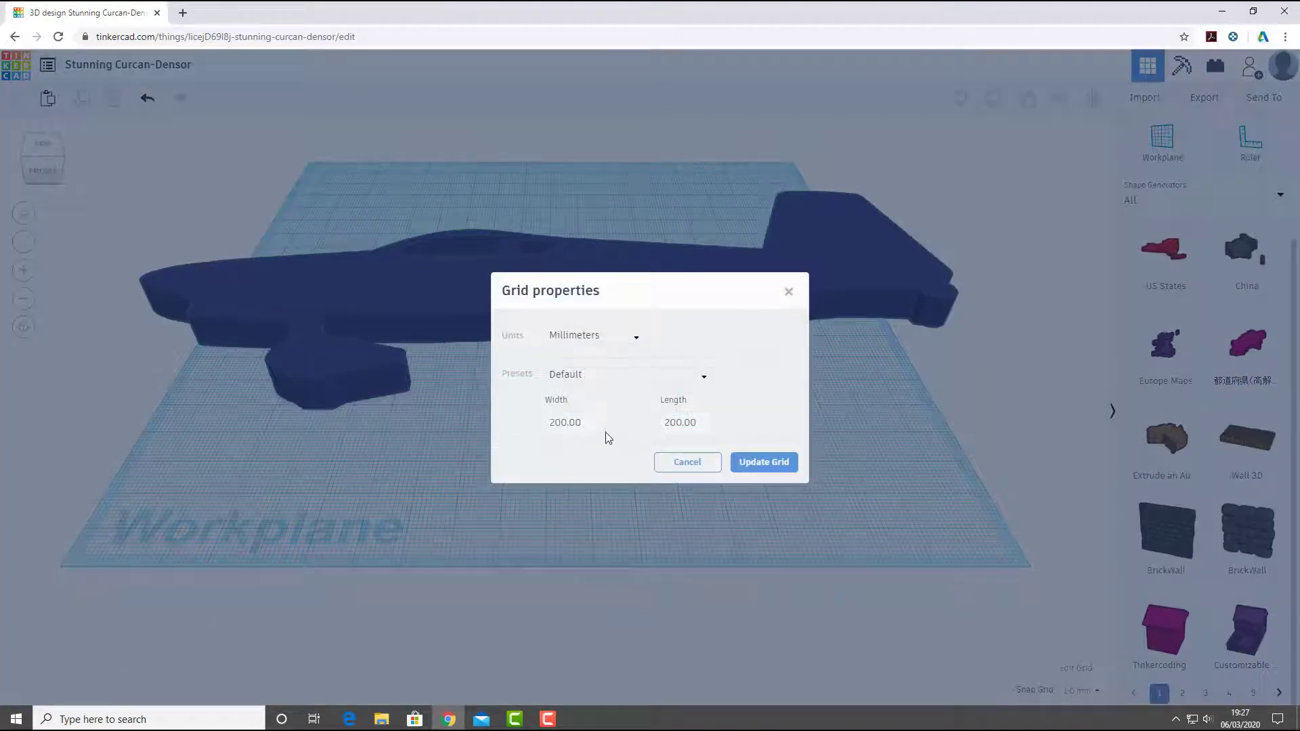
pyautogui.click(588, 424)
pyautogui.click(511, 427)
pyautogui.click(561, 423)
pyautogui.click(681, 423)
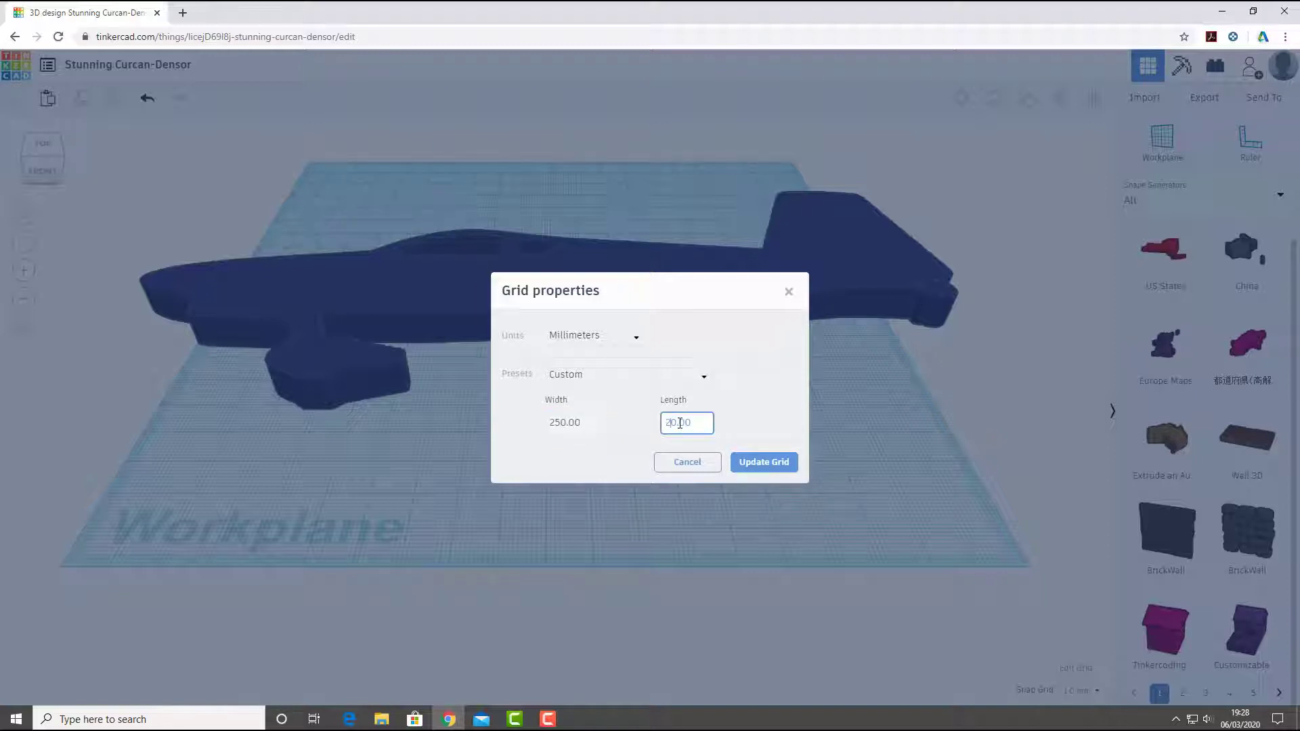
pyautogui.click(762, 463)
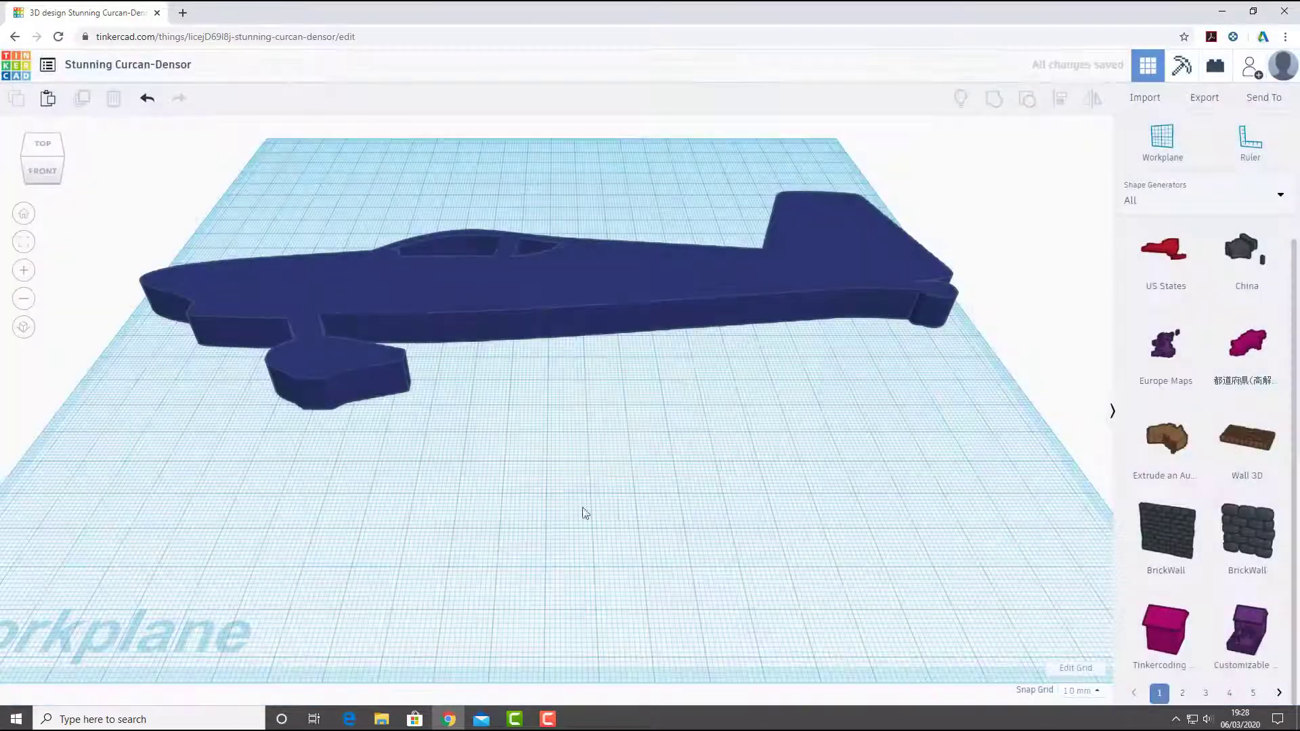
# - Try shrinking the aircraft freely from one corner to about 218 by 100 mm, and undo the change
pyautogui.scroll(-4, 660, 472)
pyautogui.click(540, 355)
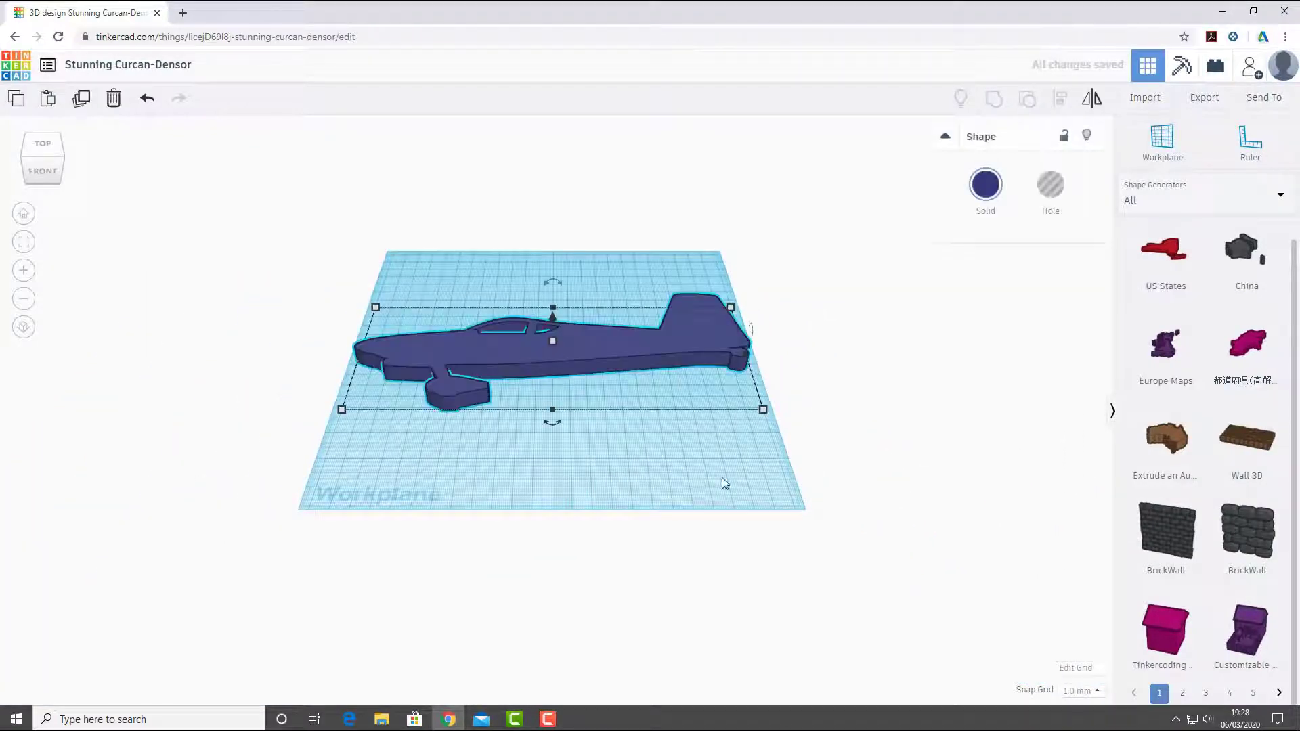
pyautogui.moveTo(765, 415)
pyautogui.mouseDown()
pyautogui.moveTo(722, 397)
pyautogui.moveTo(752, 424)
pyautogui.moveTo(607, 459)
pyautogui.moveTo(675, 435)
pyautogui.moveTo(640, 408)
pyautogui.moveTo(710, 392)
pyautogui.moveTo(755, 421)
pyautogui.mouseUp()
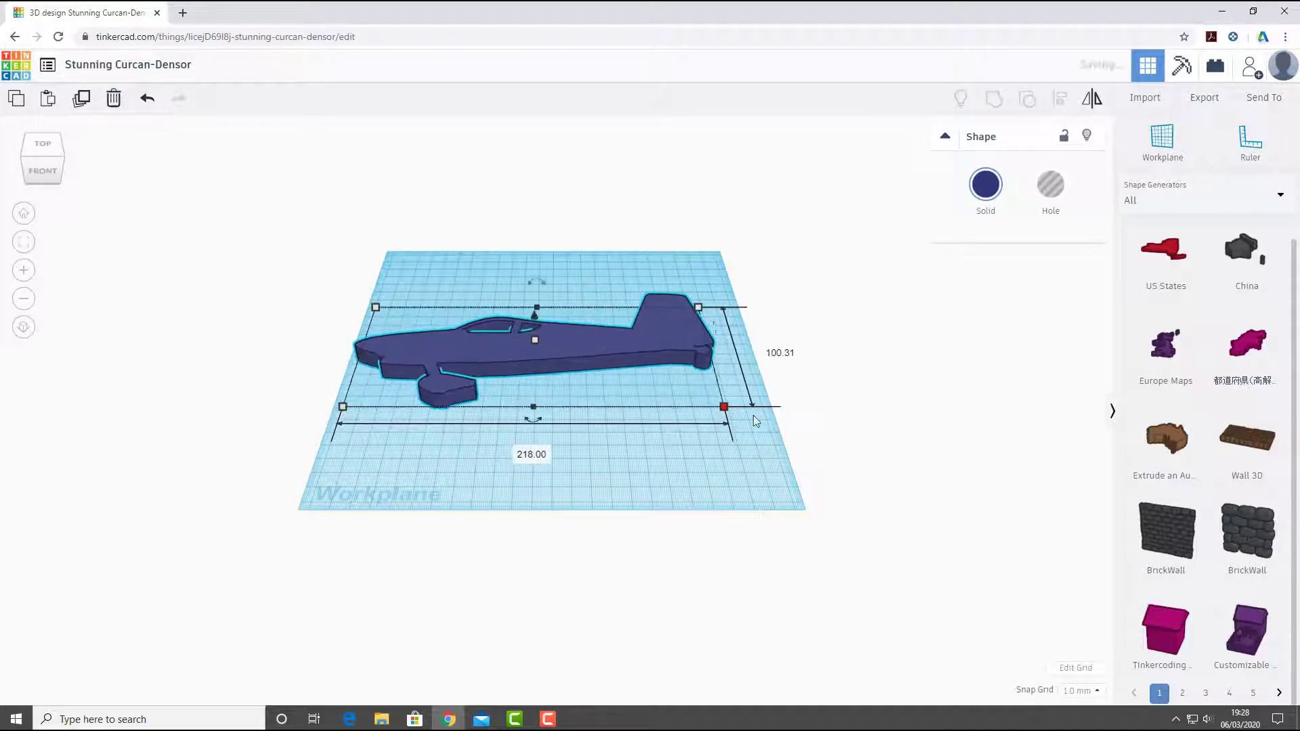
pyautogui.click(147, 98)
pyautogui.click(822, 531)
# - Examine the imported aircraft and compare it with the original rvside.svg opened from File Explorer, closing the drawing again
pyautogui.scroll(4, 507, 349)
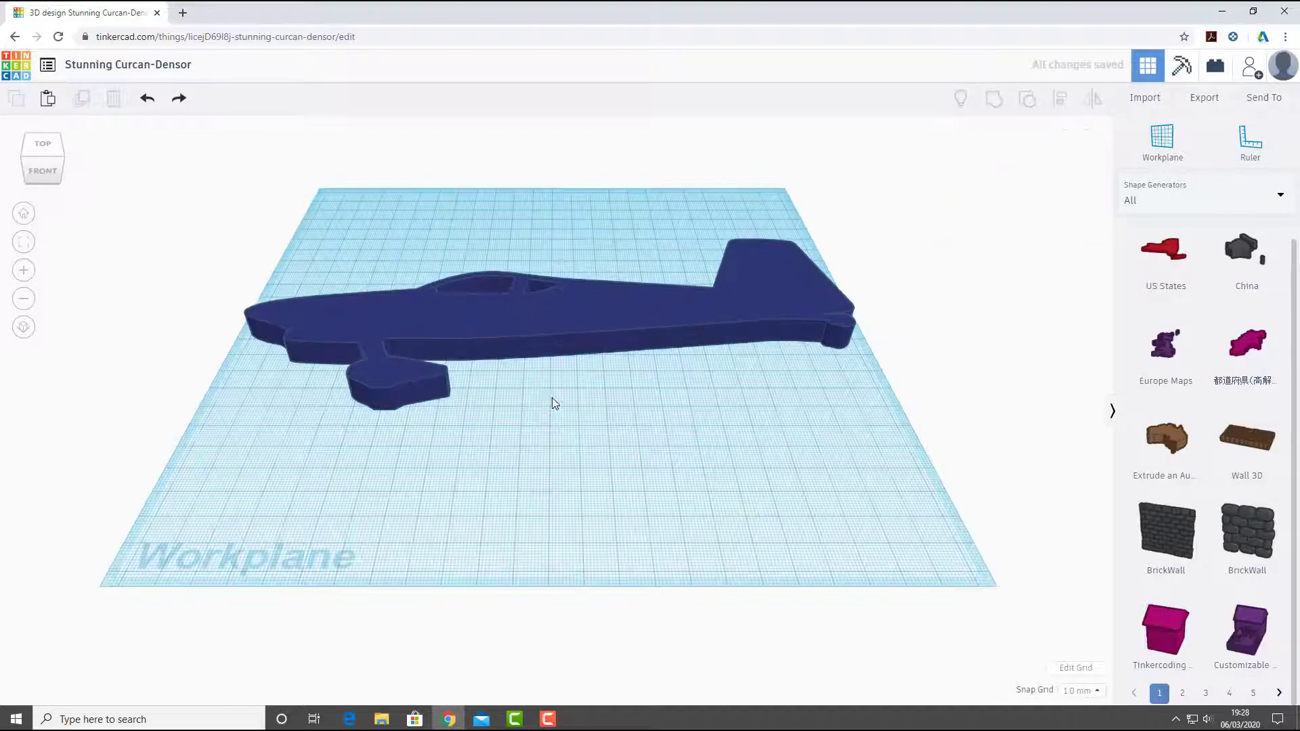
pyautogui.moveTo(551, 396); pyautogui.dragTo(531, 441, button='right')
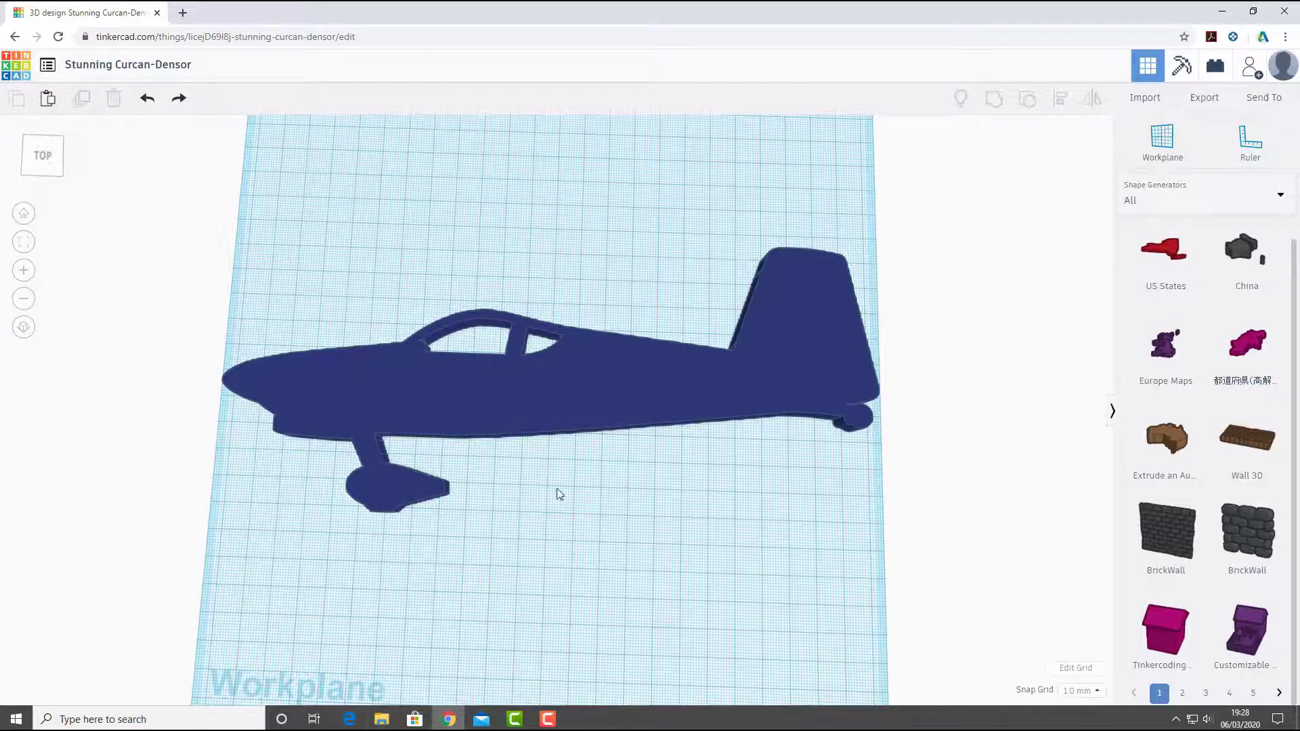
pyautogui.moveTo(558, 489); pyautogui.dragTo(596, 416, button='right')
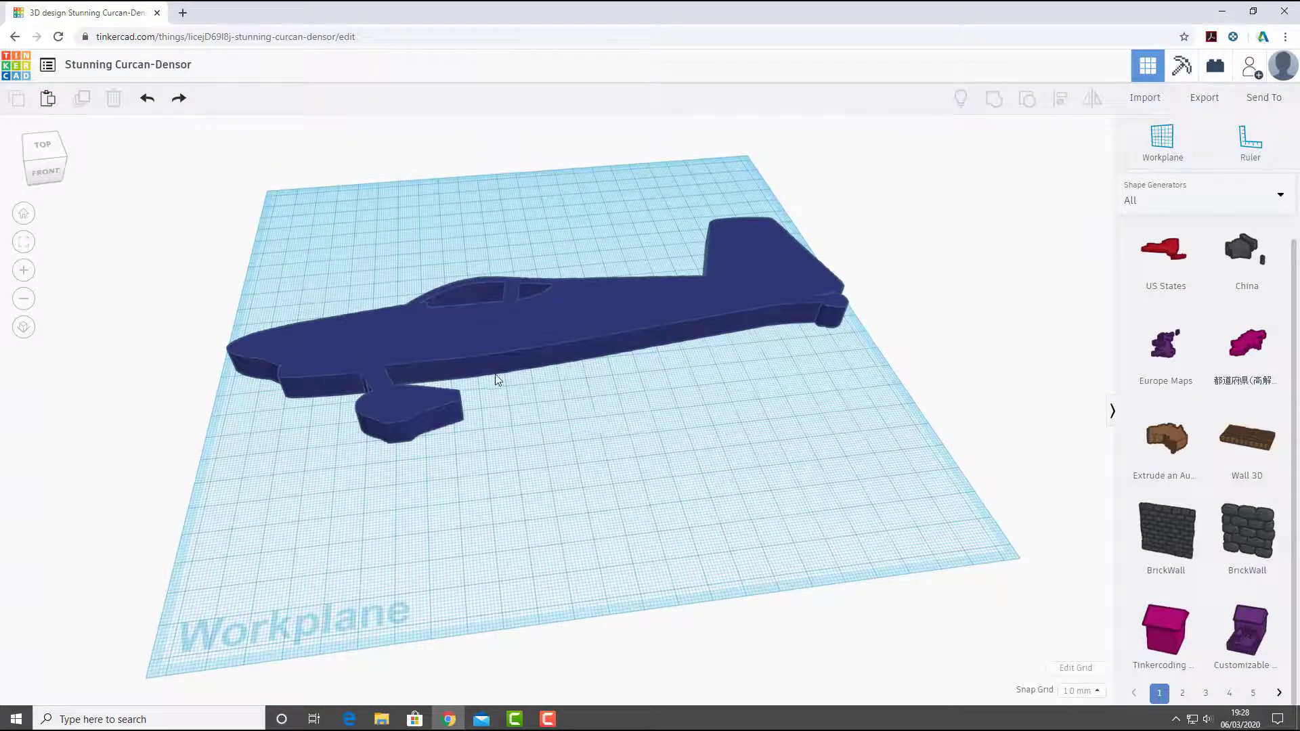
pyautogui.moveTo(496, 377); pyautogui.dragTo(417, 434, button='right')
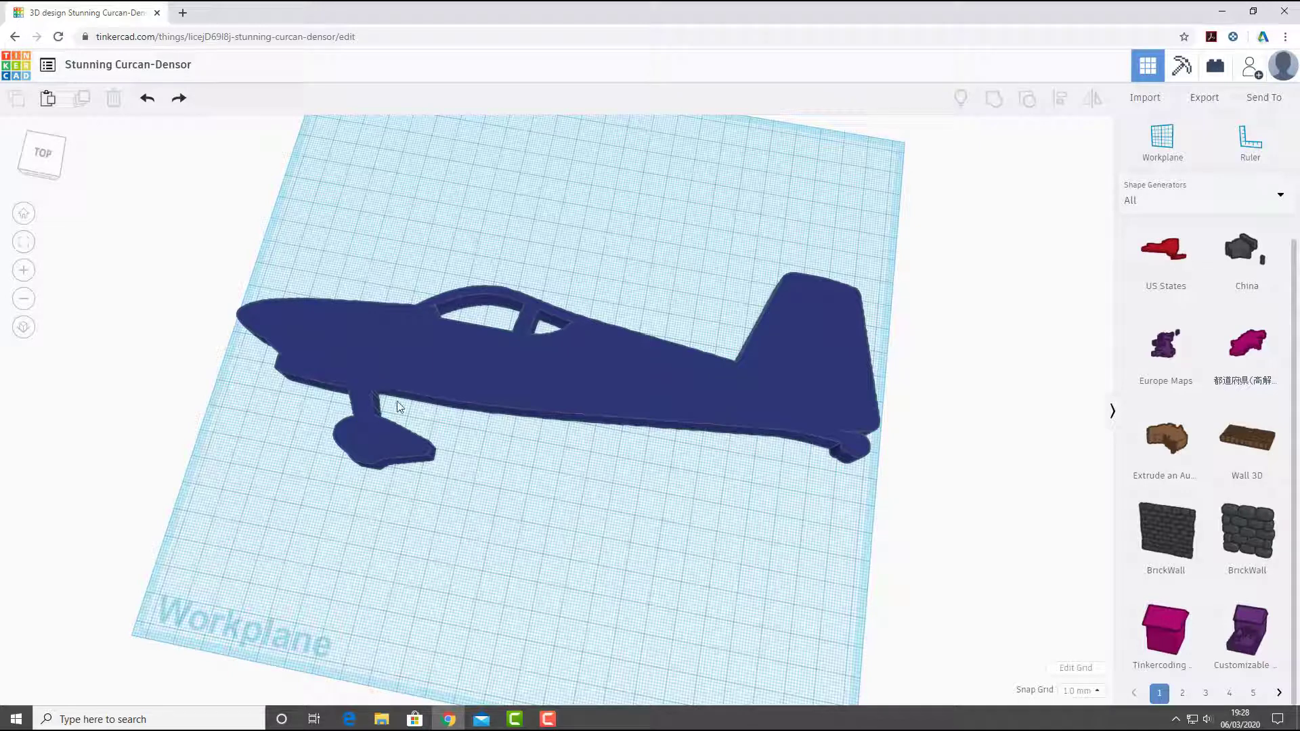
pyautogui.moveTo(759, 416); pyautogui.dragTo(452, 449, button='right')
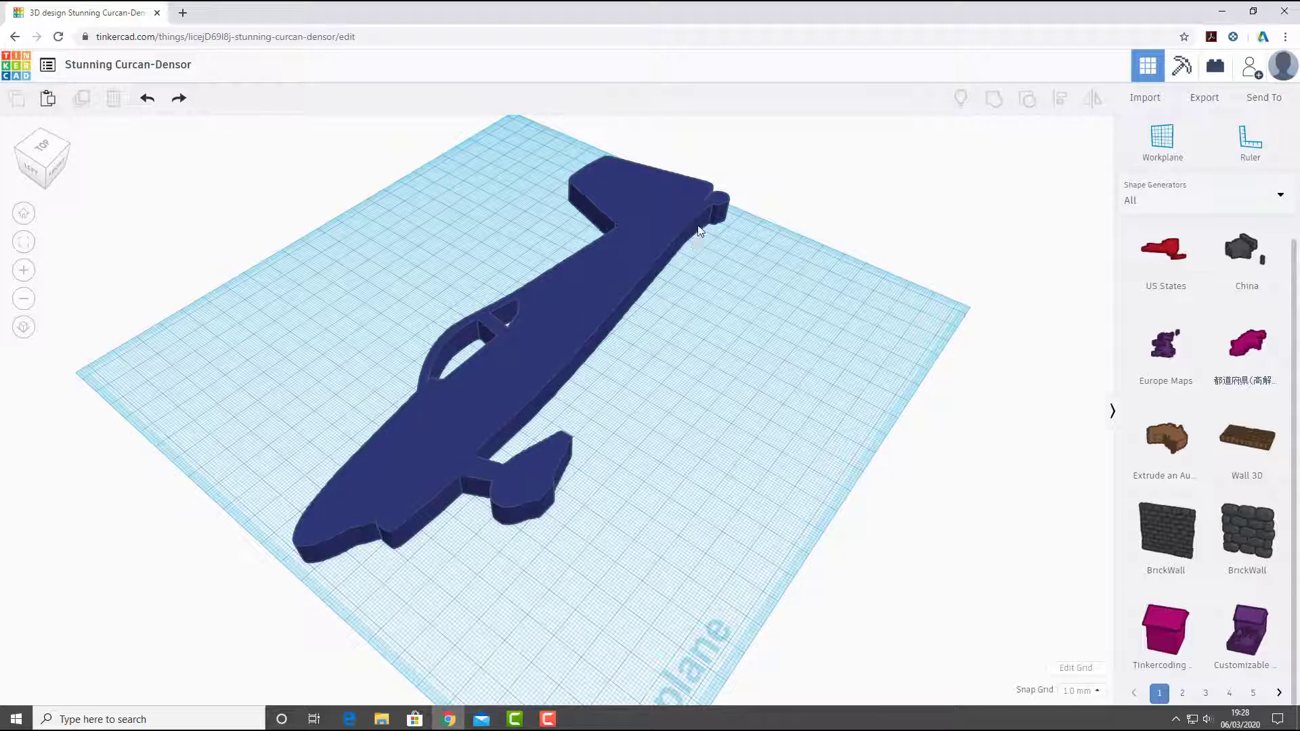
pyautogui.click(376, 722)
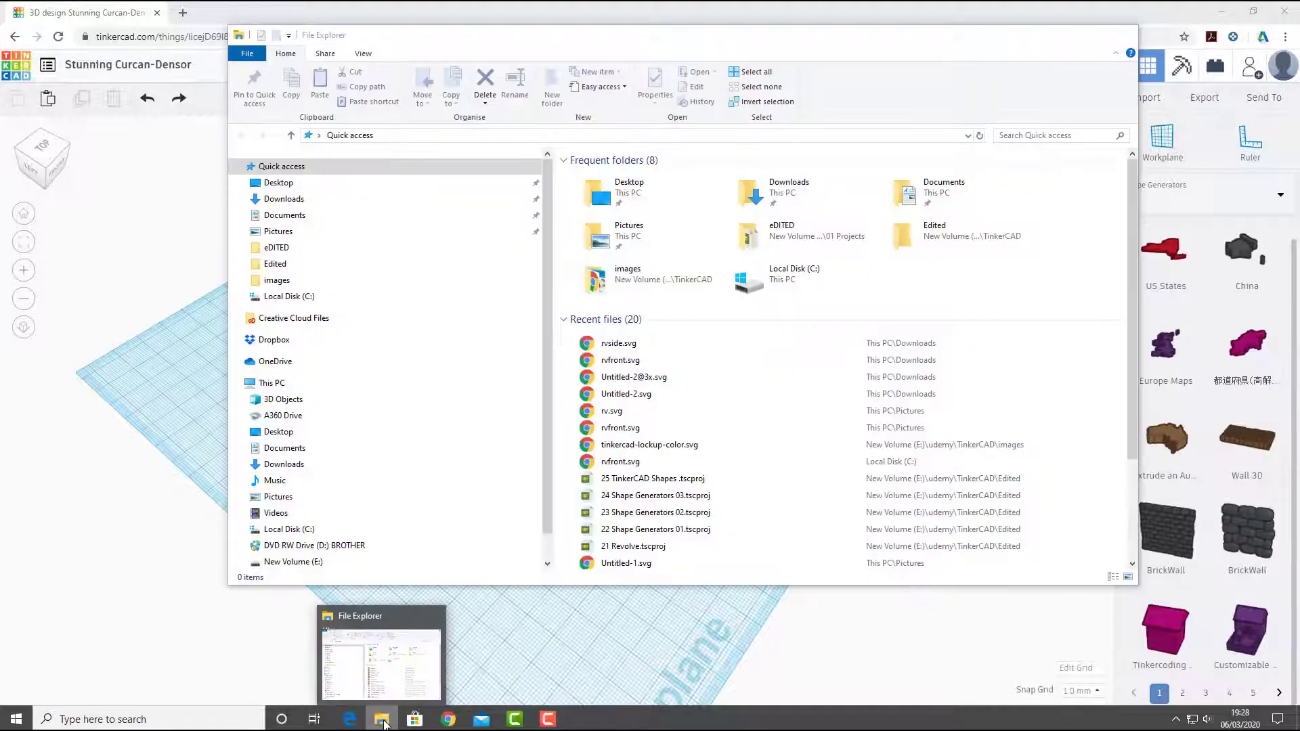
pyautogui.click(384, 723)
pyautogui.click(383, 721)
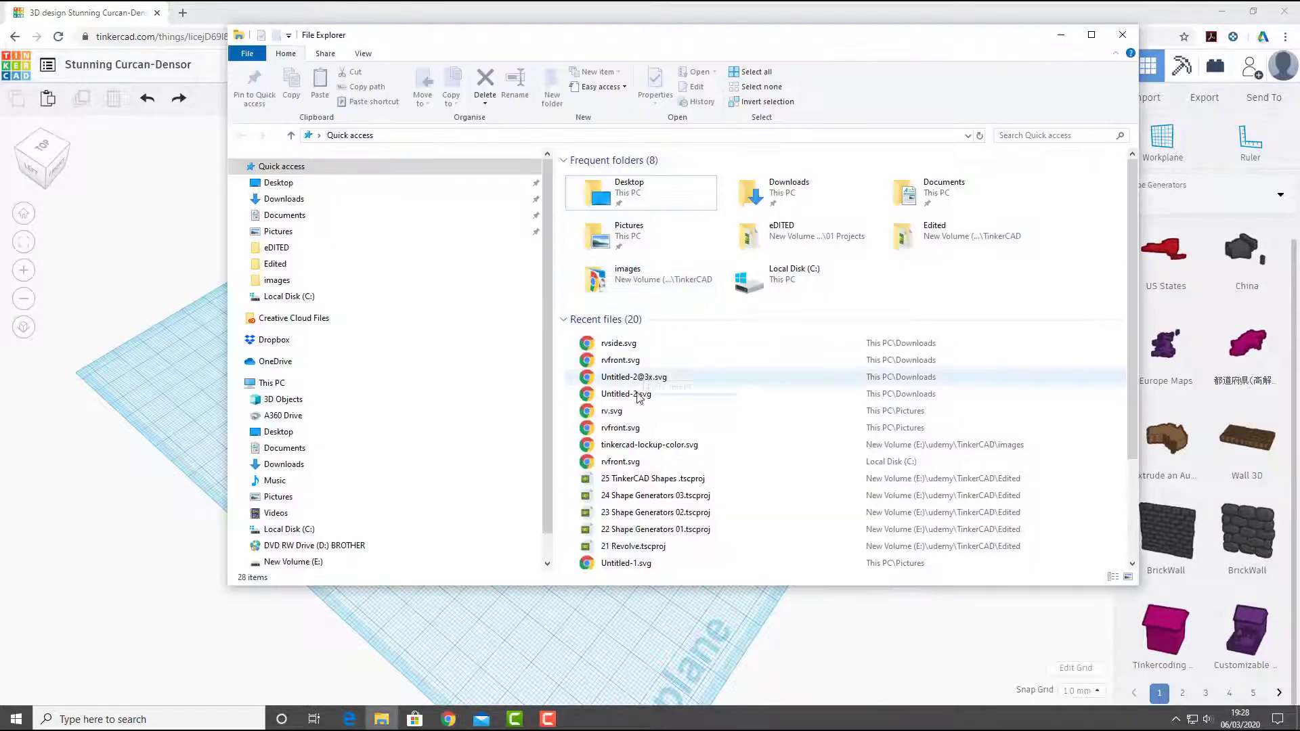
pyautogui.doubleClick(618, 344)
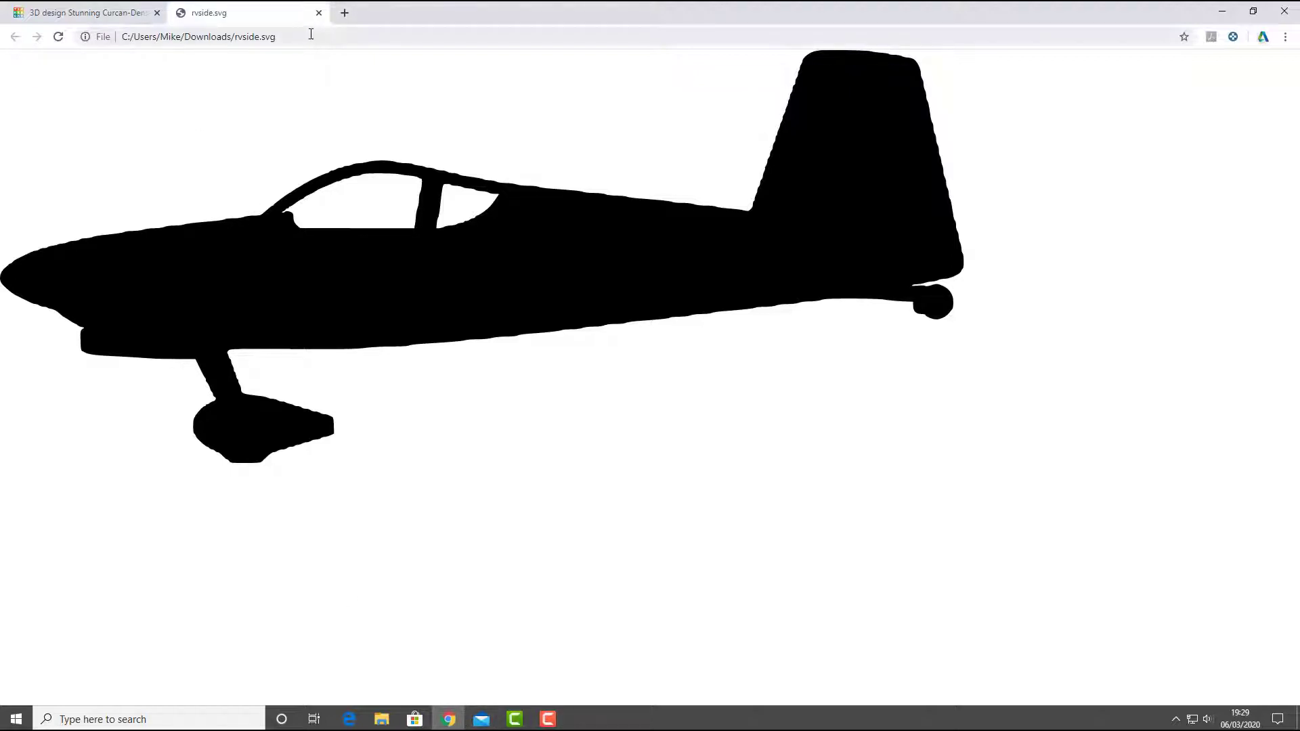
pyautogui.click(319, 13)
# - Try the aircraft as a hole, and restore it to a solid
pyautogui.moveTo(616, 529); pyautogui.dragTo(513, 330, button='right')
pyautogui.click(513, 336)
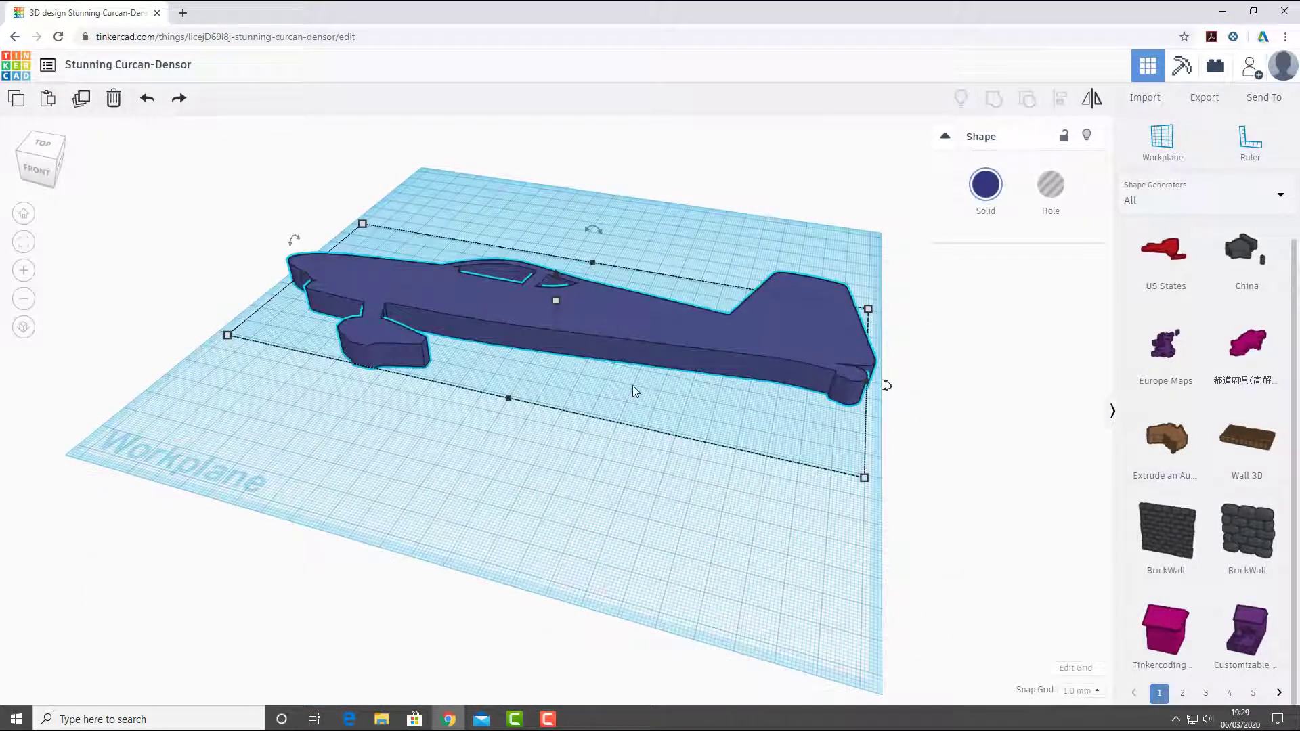
pyautogui.moveTo(632, 392); pyautogui.dragTo(630, 342, button='right')
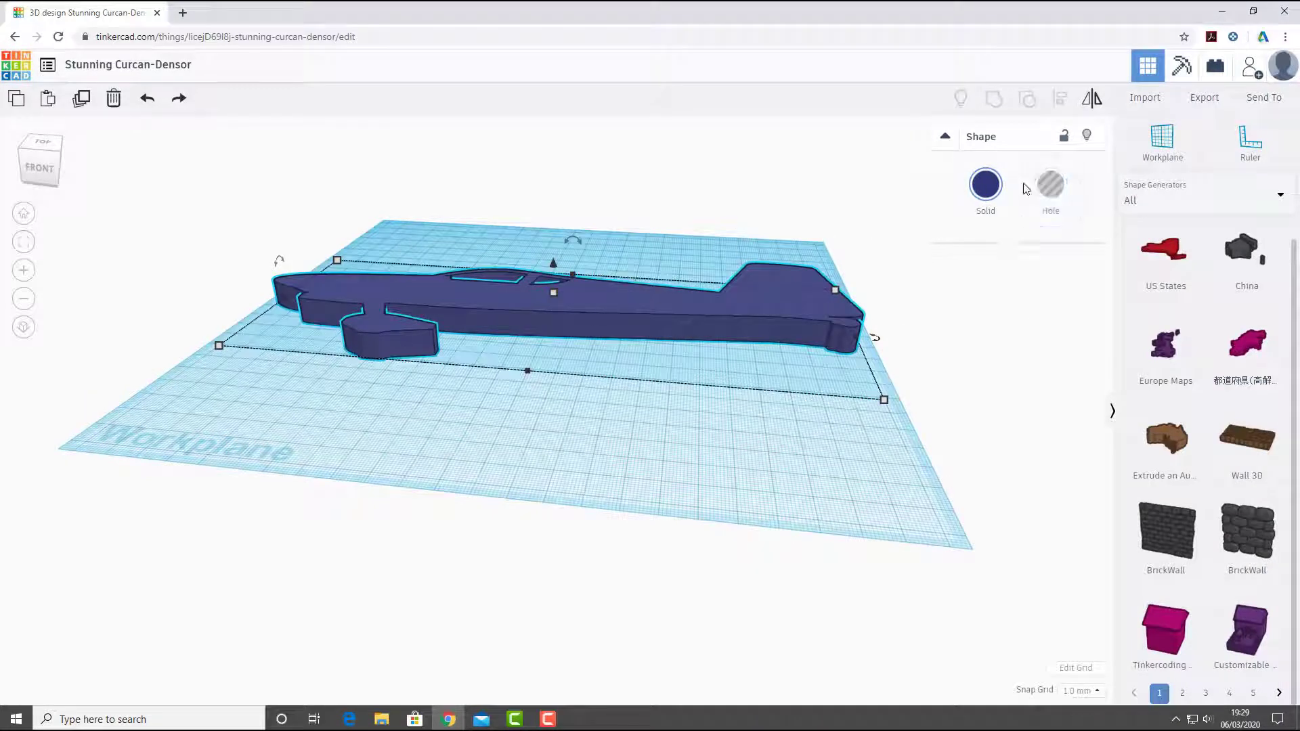
pyautogui.click(1050, 187)
pyautogui.click(987, 187)
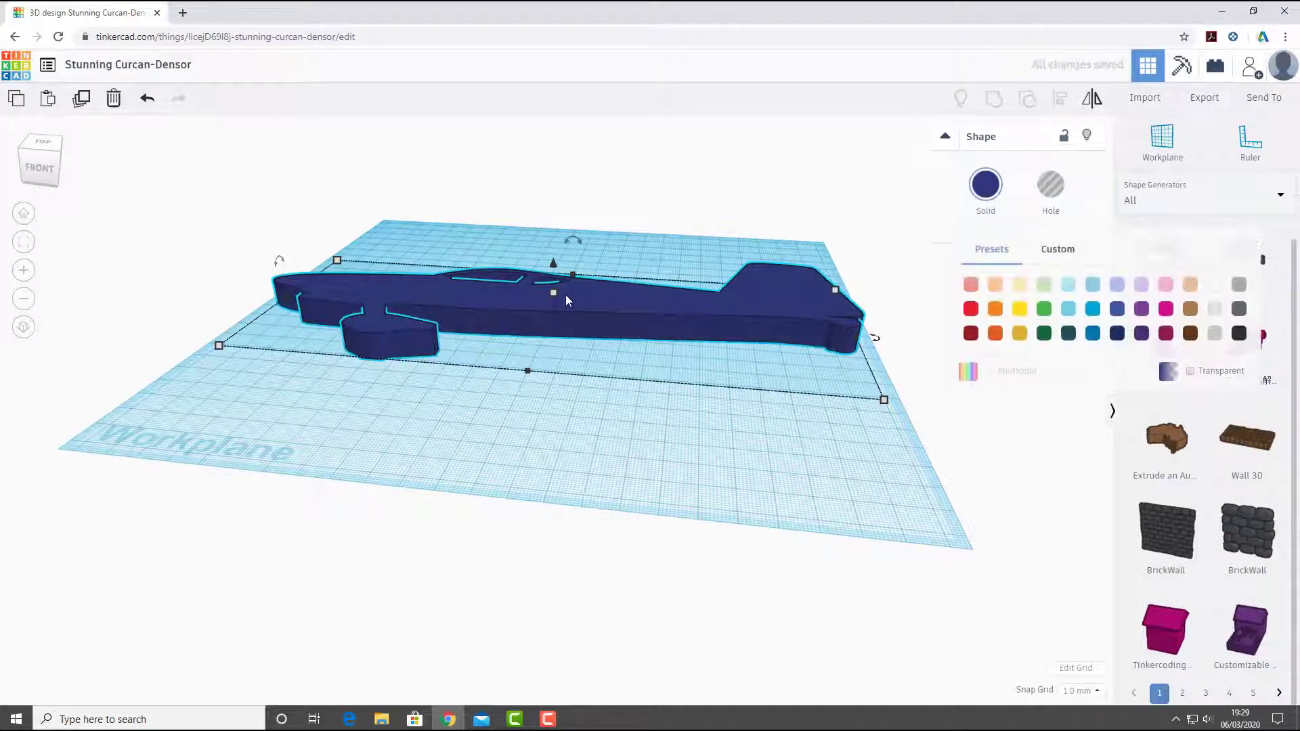
# - Set the aircraft's thickness to 5 mm
pyautogui.click(623, 307)
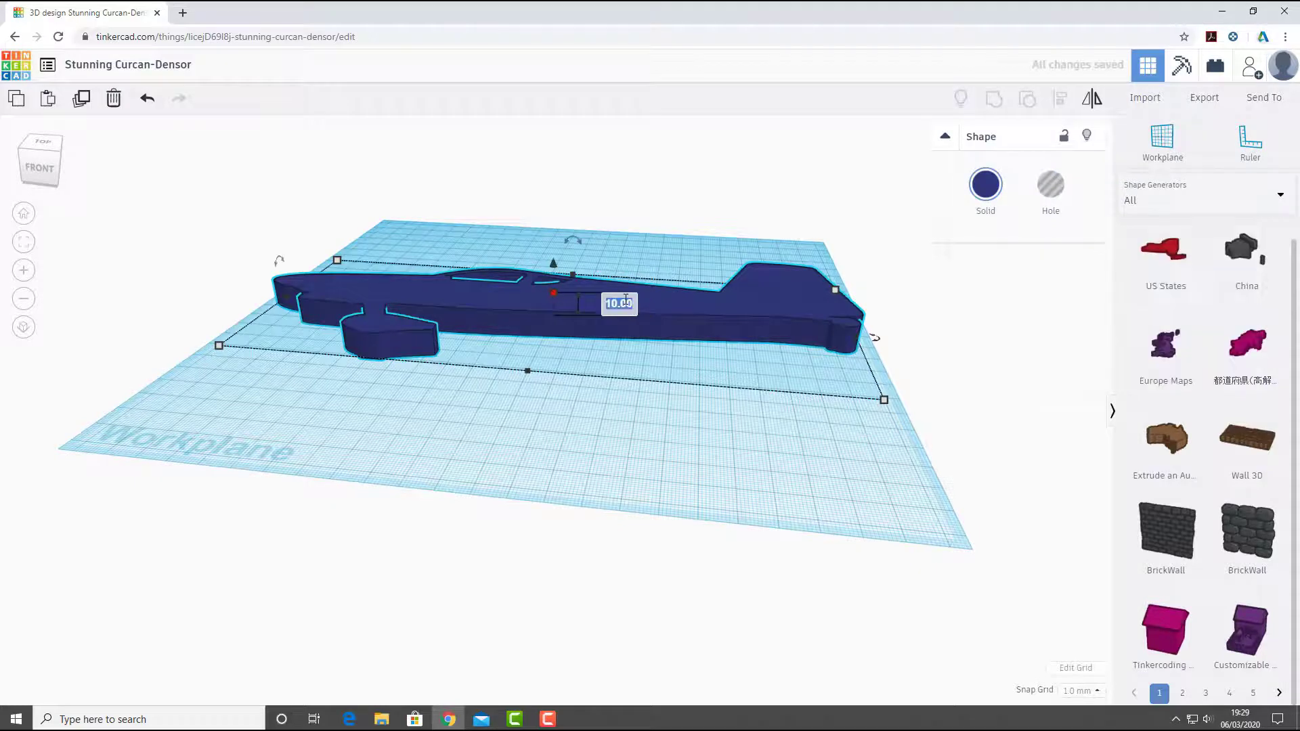
pyautogui.write('5')
pyautogui.press('Return')
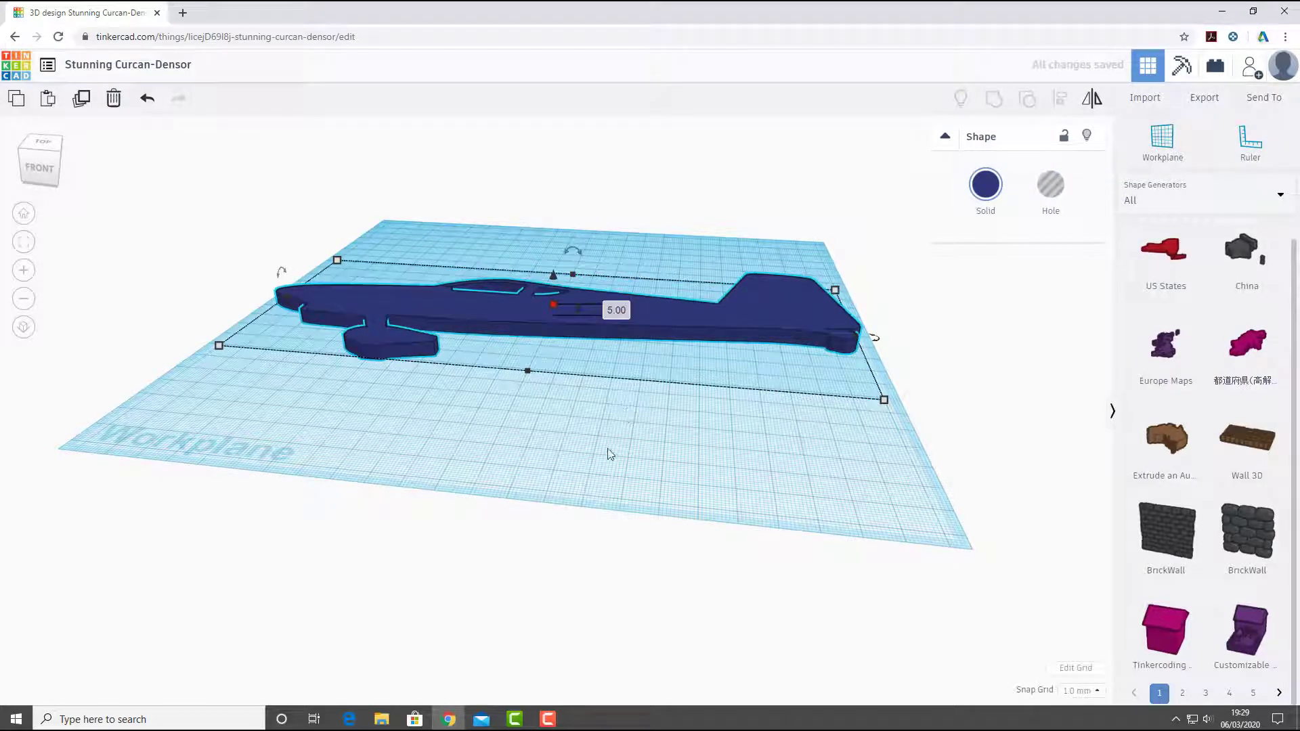
# - Try resizing the aircraft from its tail side and from a corner, and undo both changes
pyautogui.click(564, 408)
pyautogui.moveTo(563, 411); pyautogui.dragTo(546, 386, button='right')
pyautogui.click(546, 386)
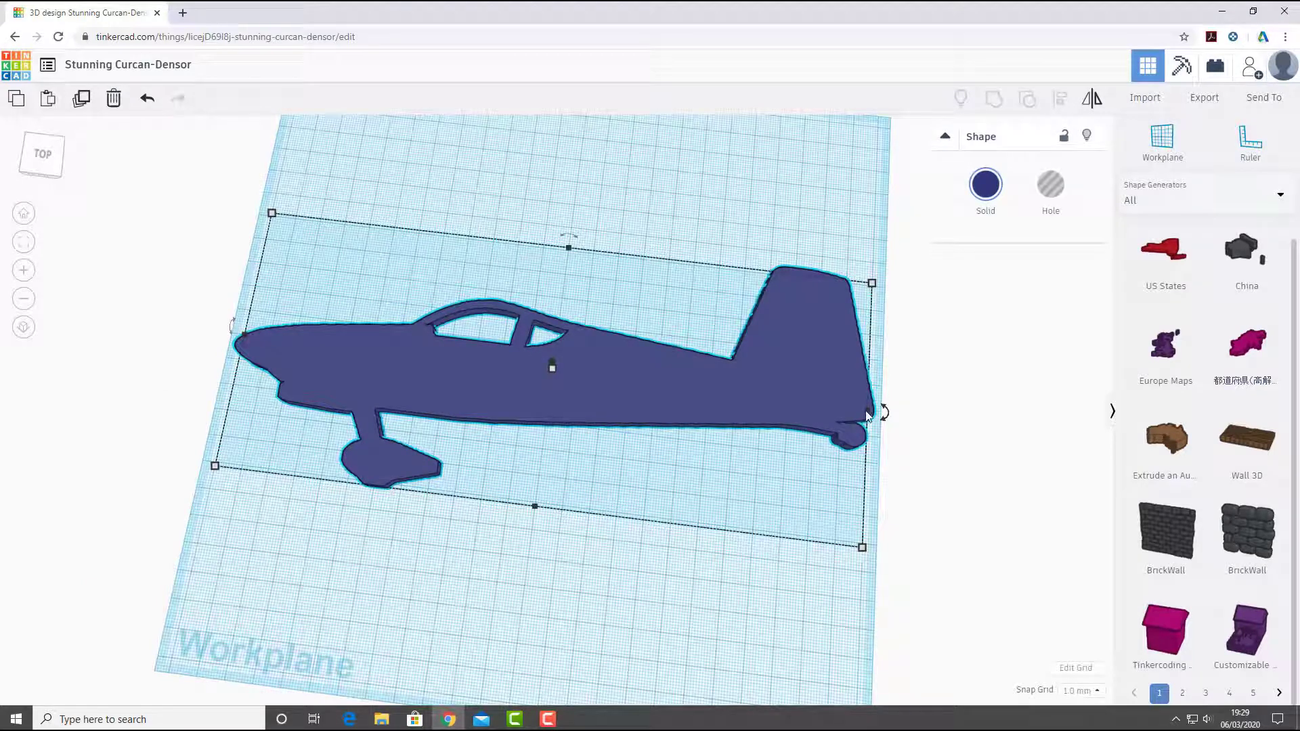
pyautogui.moveTo(868, 415); pyautogui.dragTo(837, 426)
pyautogui.moveTo(834, 541); pyautogui.dragTo(784, 496)
pyautogui.click(149, 99)
pyautogui.click(152, 100)
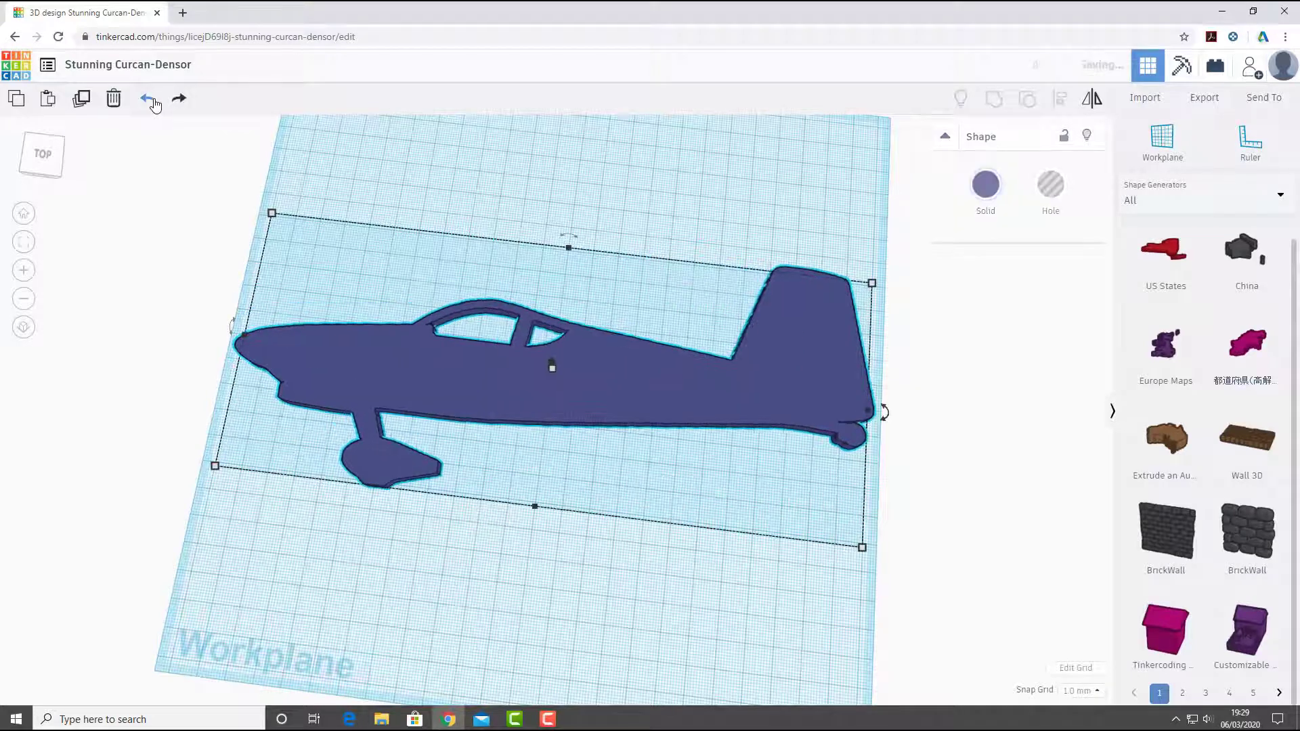
pyautogui.click(575, 588)
# - Try distorting the aircraft's proportions by resizing it freely from the corner below the tail, and undo the change
pyautogui.moveTo(574, 357); pyautogui.dragTo(562, 367, button='right')
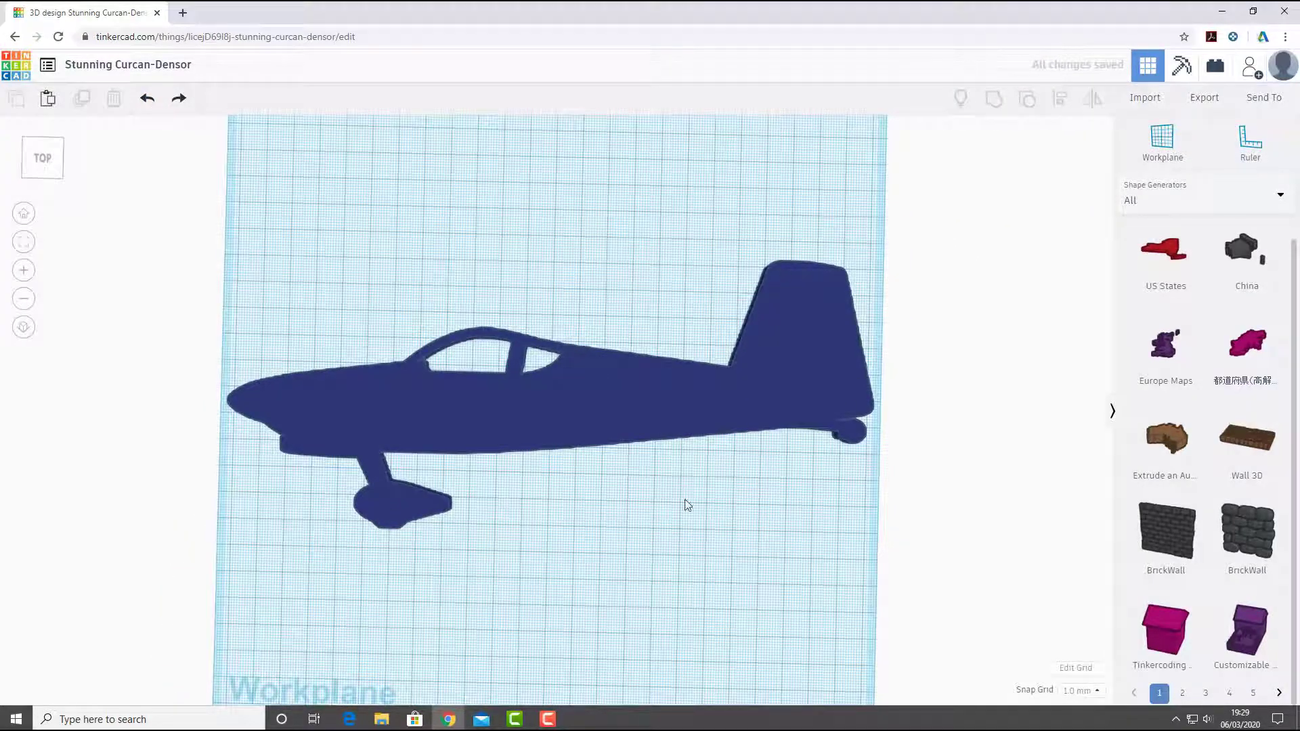
pyautogui.click(482, 426)
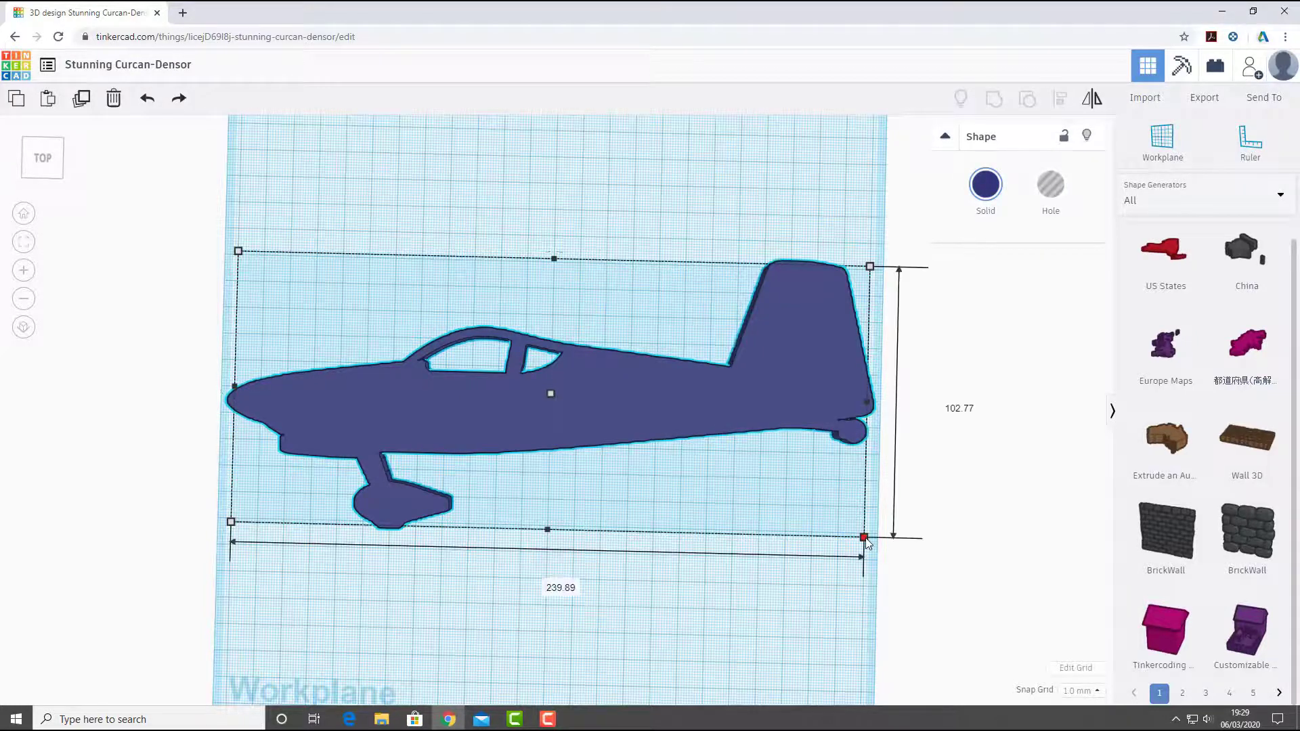
pyautogui.moveTo(864, 538); pyautogui.dragTo(548, 592)
pyautogui.click(147, 98)
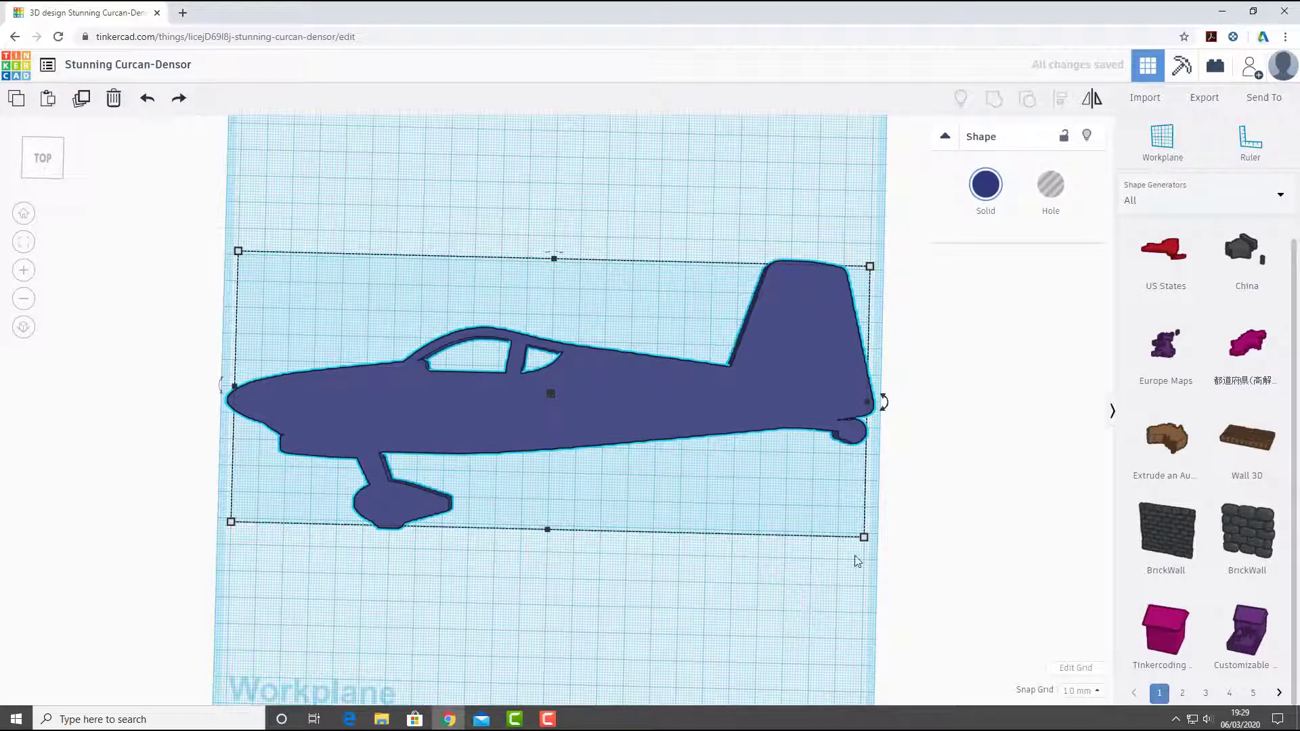
# - Scale the aircraft down proportionally from its tail-side corner to about 71 by 30 mm
pyautogui.moveTo(863, 539)
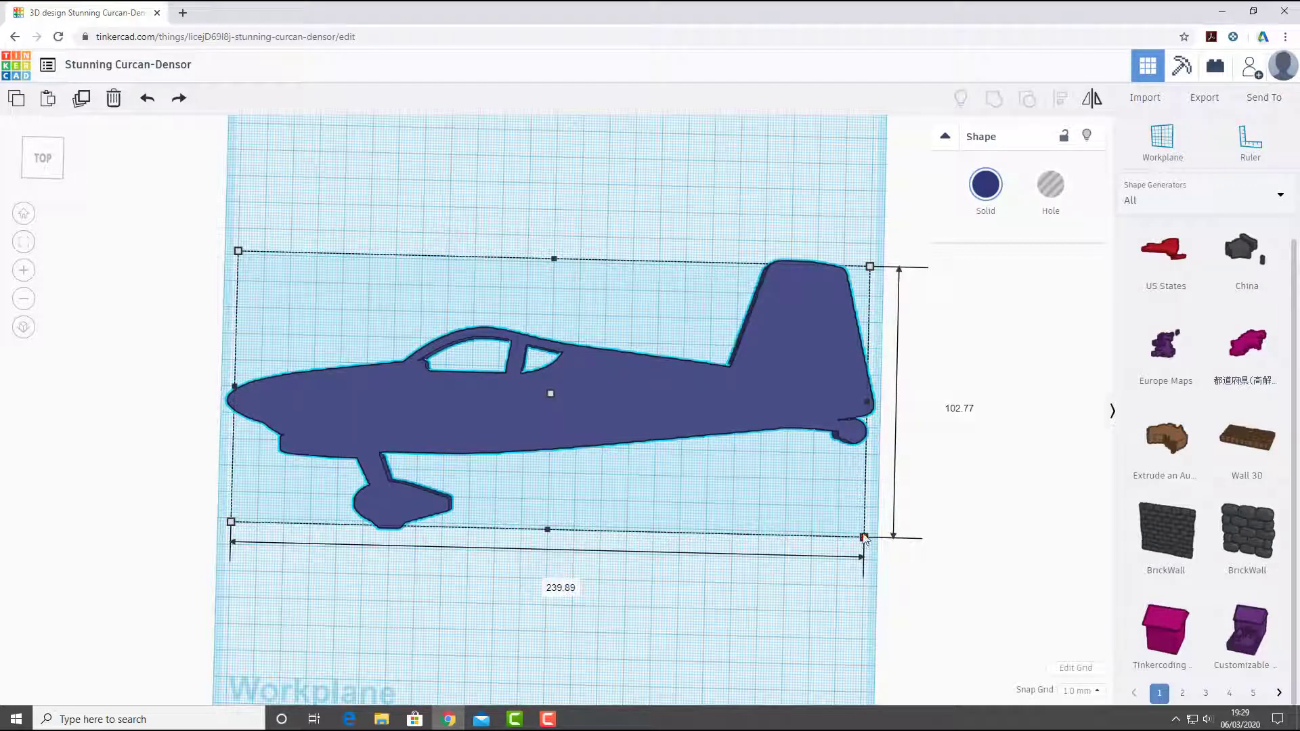
pyautogui.moveTo(864, 538); pyautogui.dragTo(770, 494)
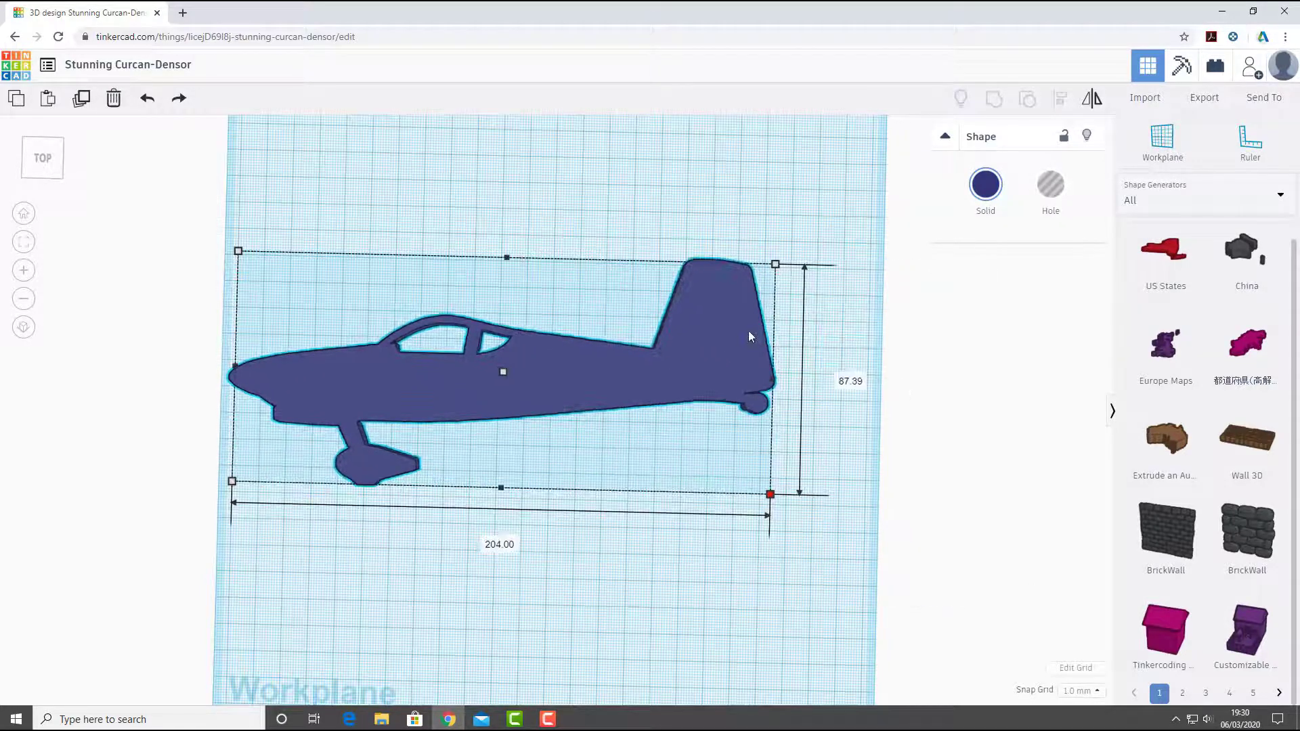
pyautogui.moveTo(749, 337); pyautogui.dragTo(420, 339)
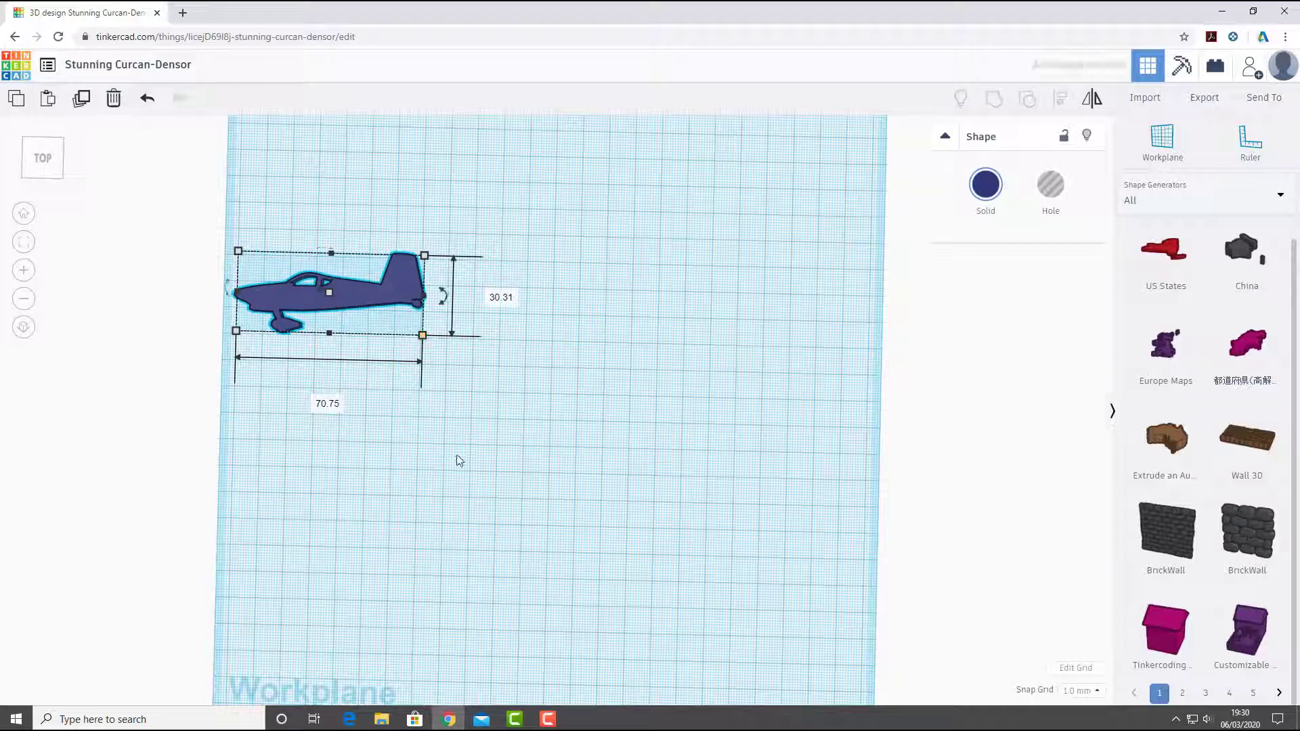
# - Move the aircraft 56 mm to the right and 19 mm up on the workplane
pyautogui.click(457, 454)
pyautogui.click(326, 290)
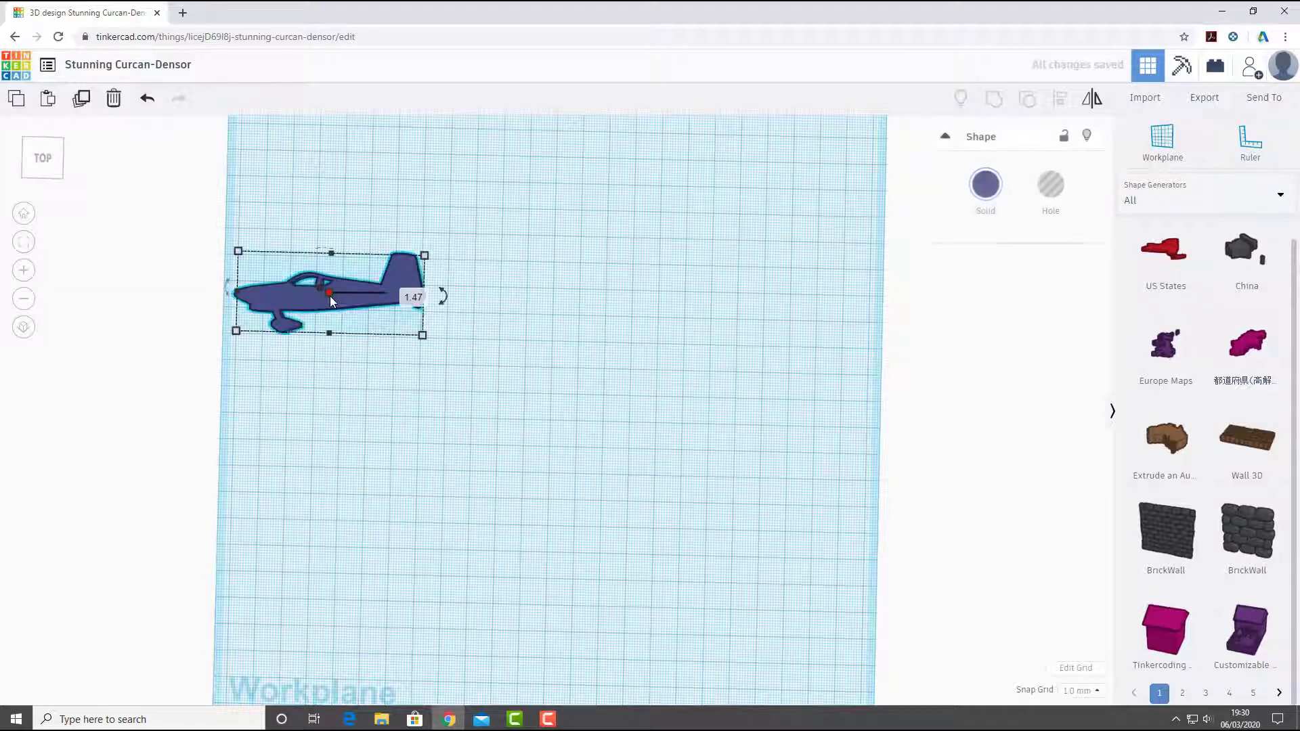
pyautogui.moveTo(331, 296); pyautogui.dragTo(468, 257)
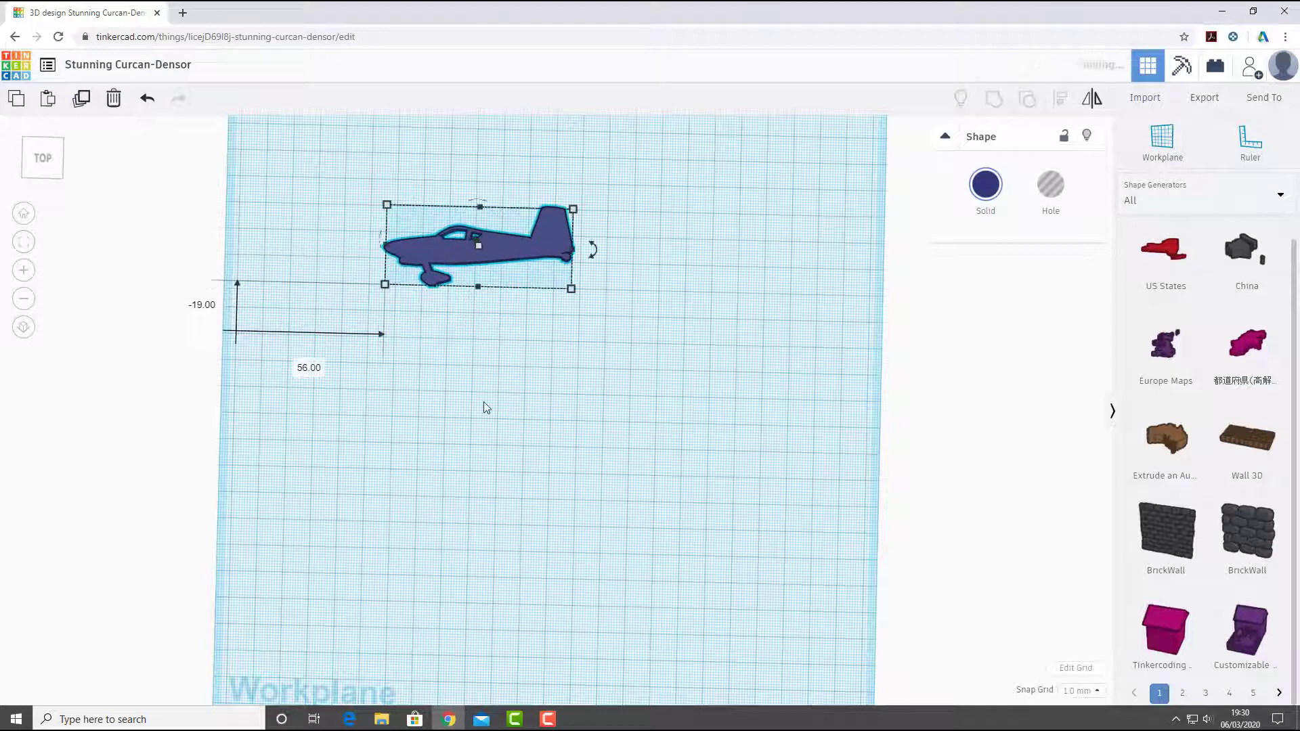
pyautogui.click(913, 415)
# - Place a cylinder hole from the Basic Shapes near the aircraft's nose and set its base to 1 by 1 mm
pyautogui.click(1167, 193)
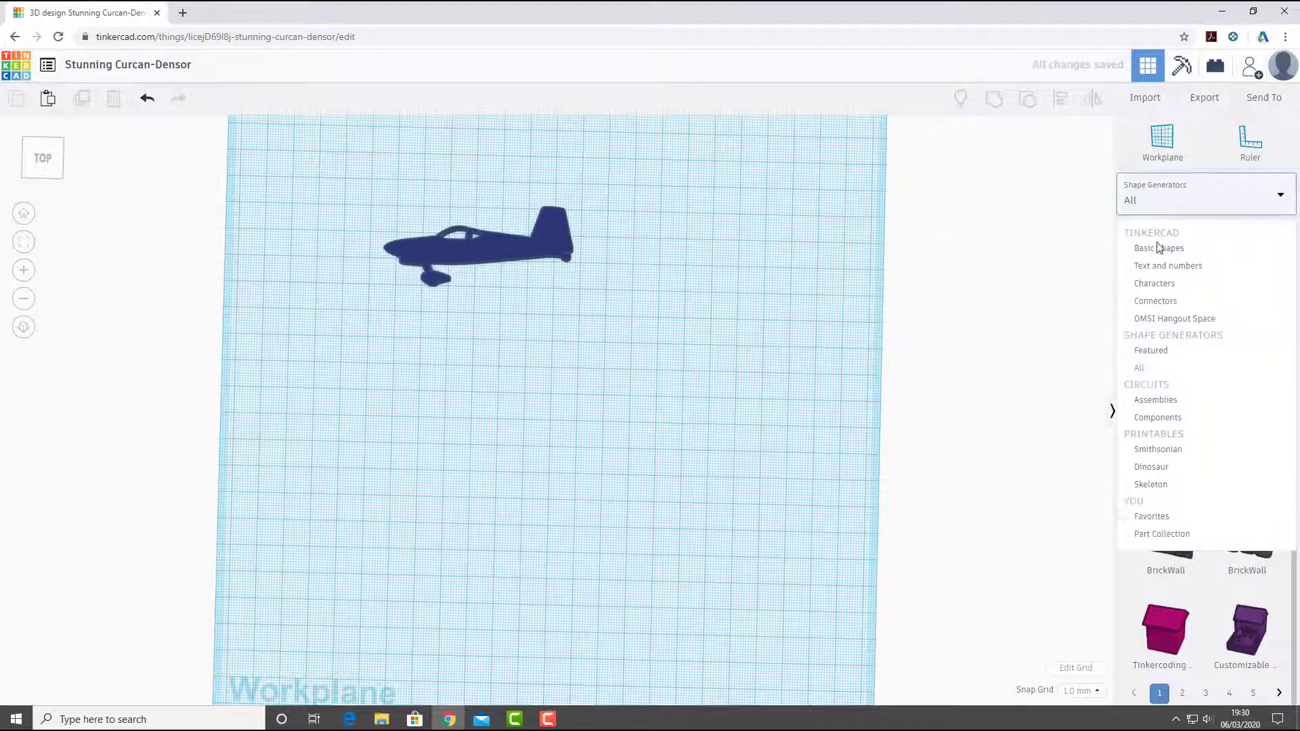
pyautogui.click(1164, 250)
pyautogui.moveTo(1245, 264); pyautogui.dragTo(397, 246)
pyautogui.click(405, 355)
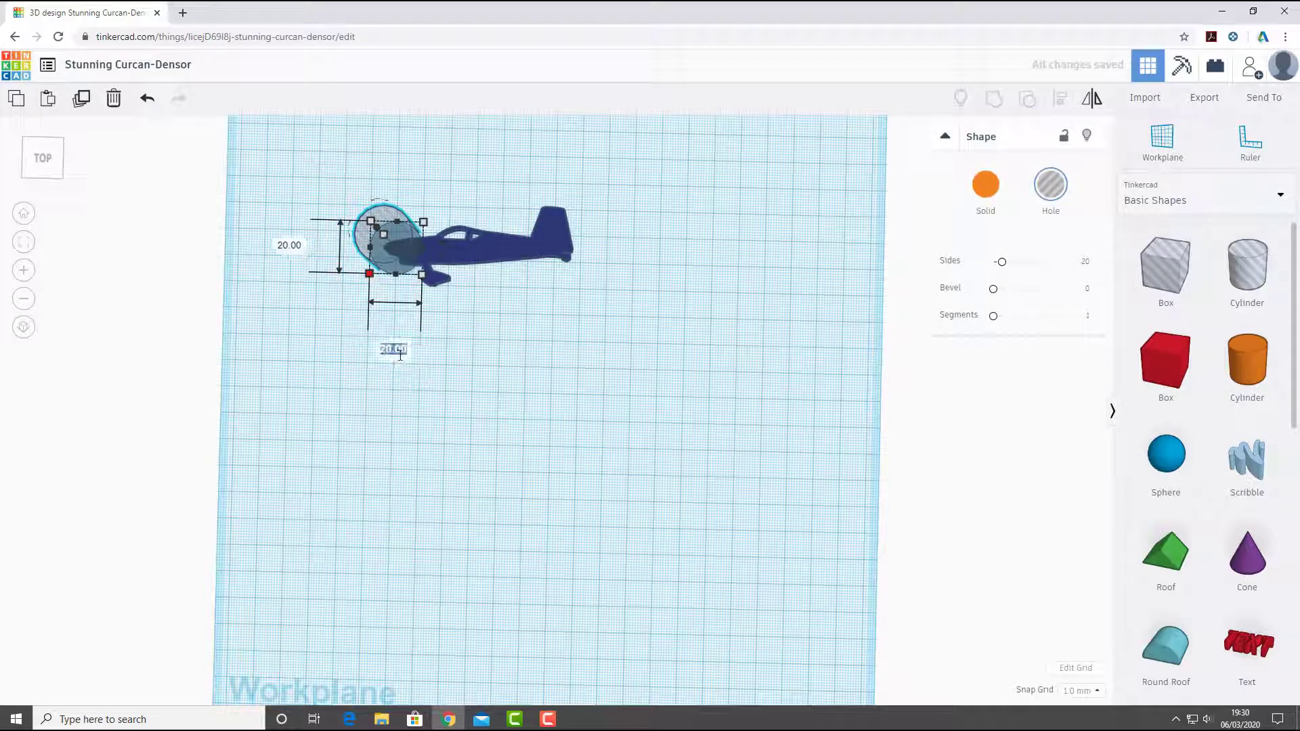
pyautogui.write('1')
pyautogui.press('Tab')
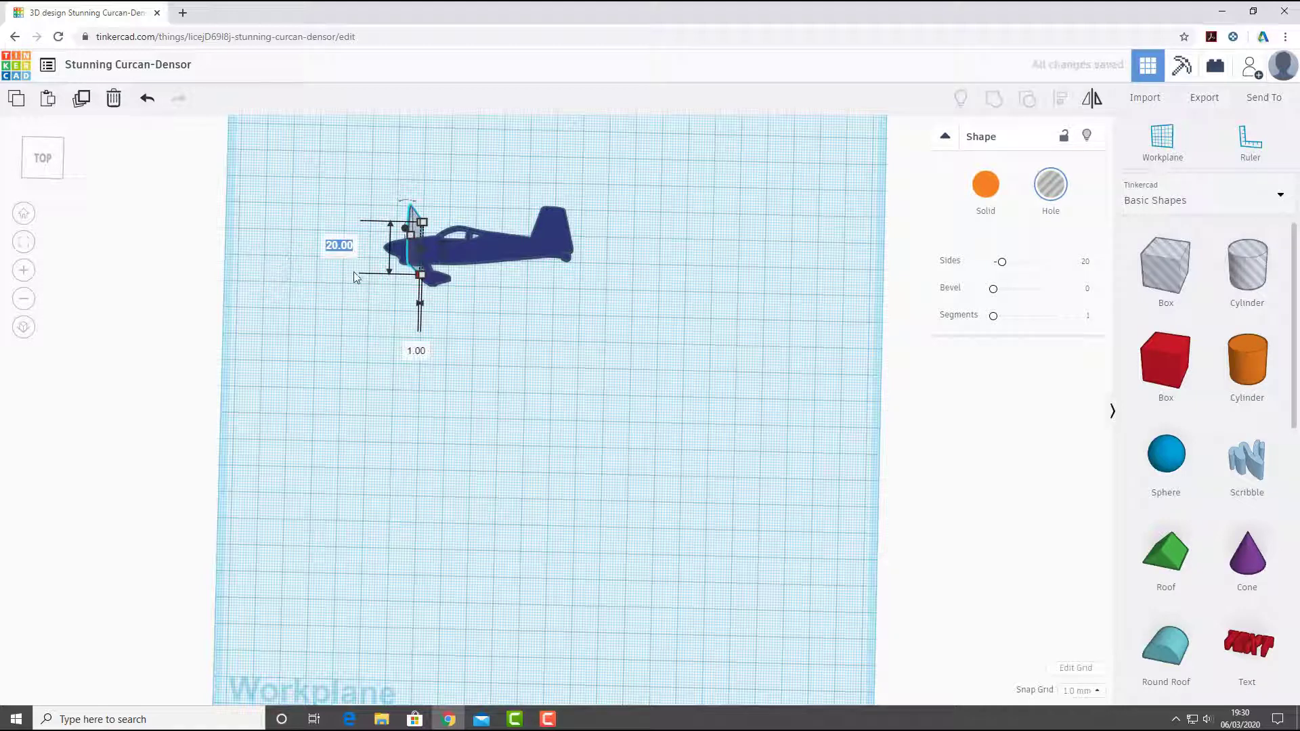
pyautogui.write('1')
pyautogui.press('Return')
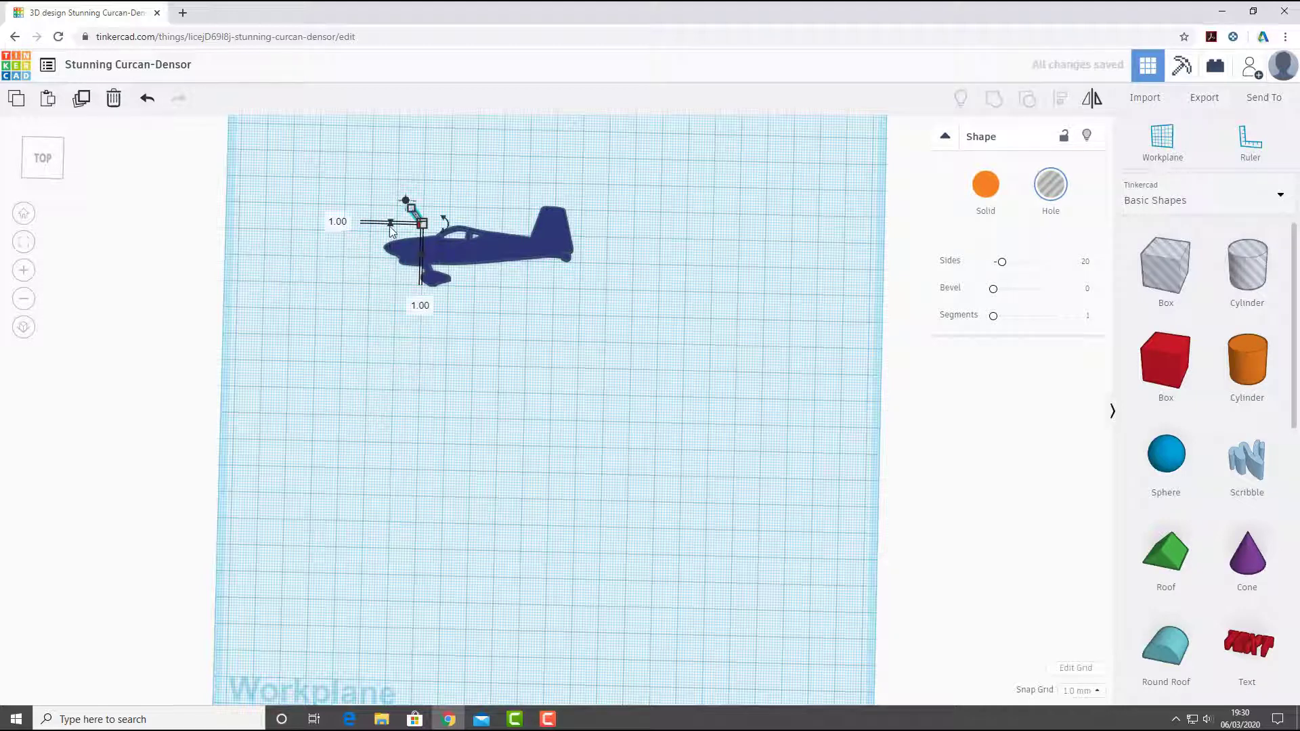
# - Move the cylinder hole 9 mm forward and 10 mm down so its base sits on the aircraft's nose
pyautogui.scroll(5, 415, 360)
pyautogui.scroll(-5, 519, 479)
pyautogui.scroll(4, 416, 255)
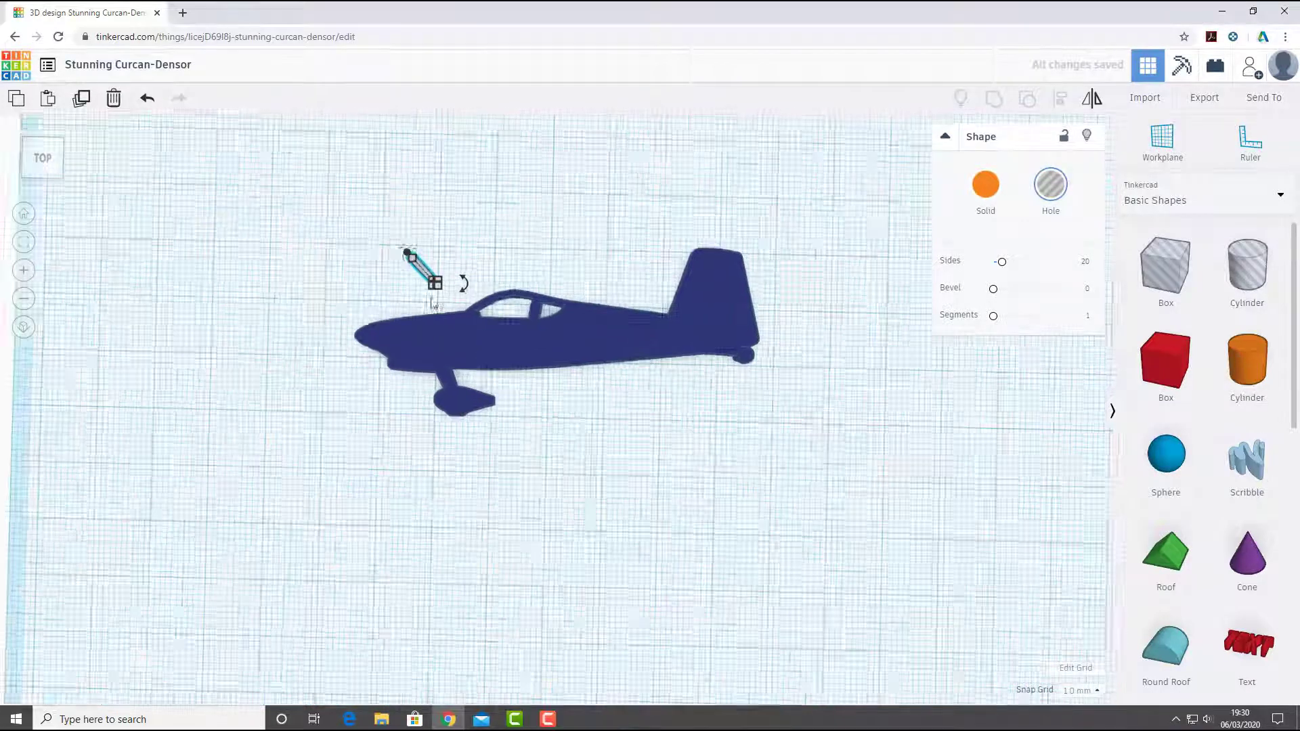
pyautogui.moveTo(378, 231); pyautogui.dragTo(307, 309)
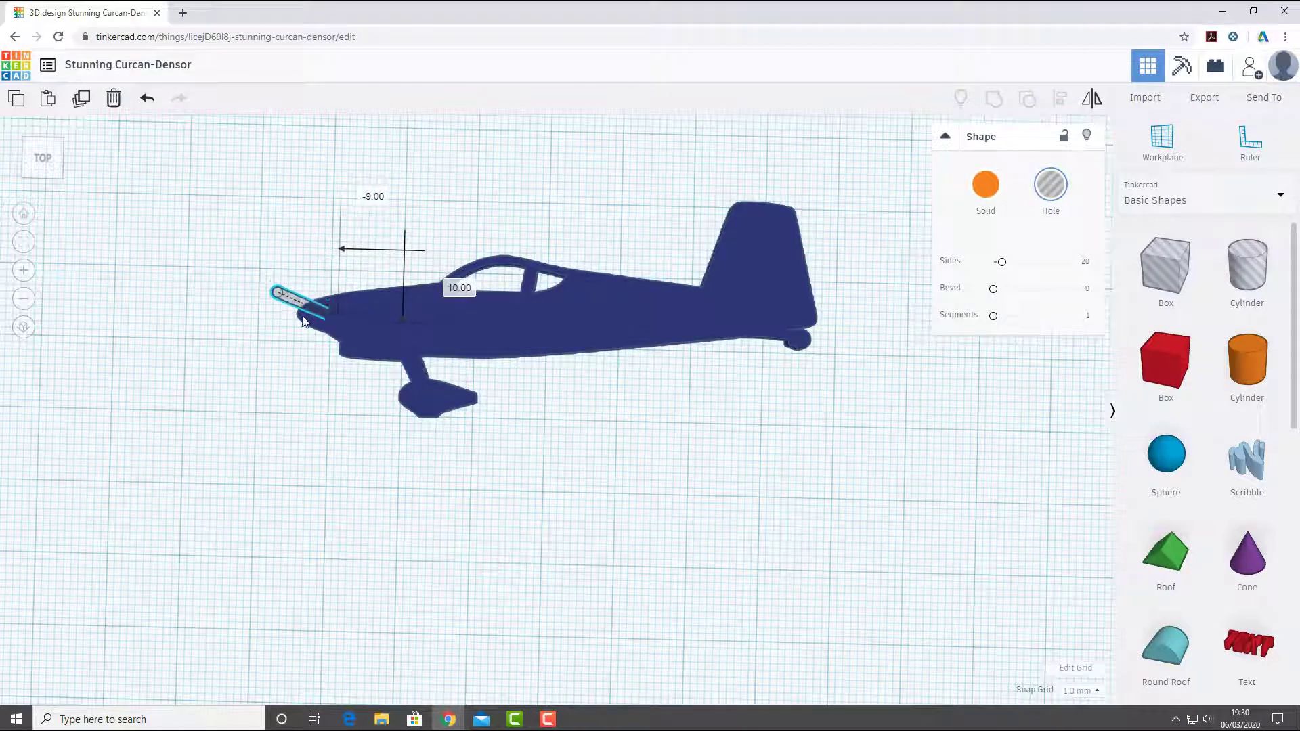
pyautogui.click(290, 415)
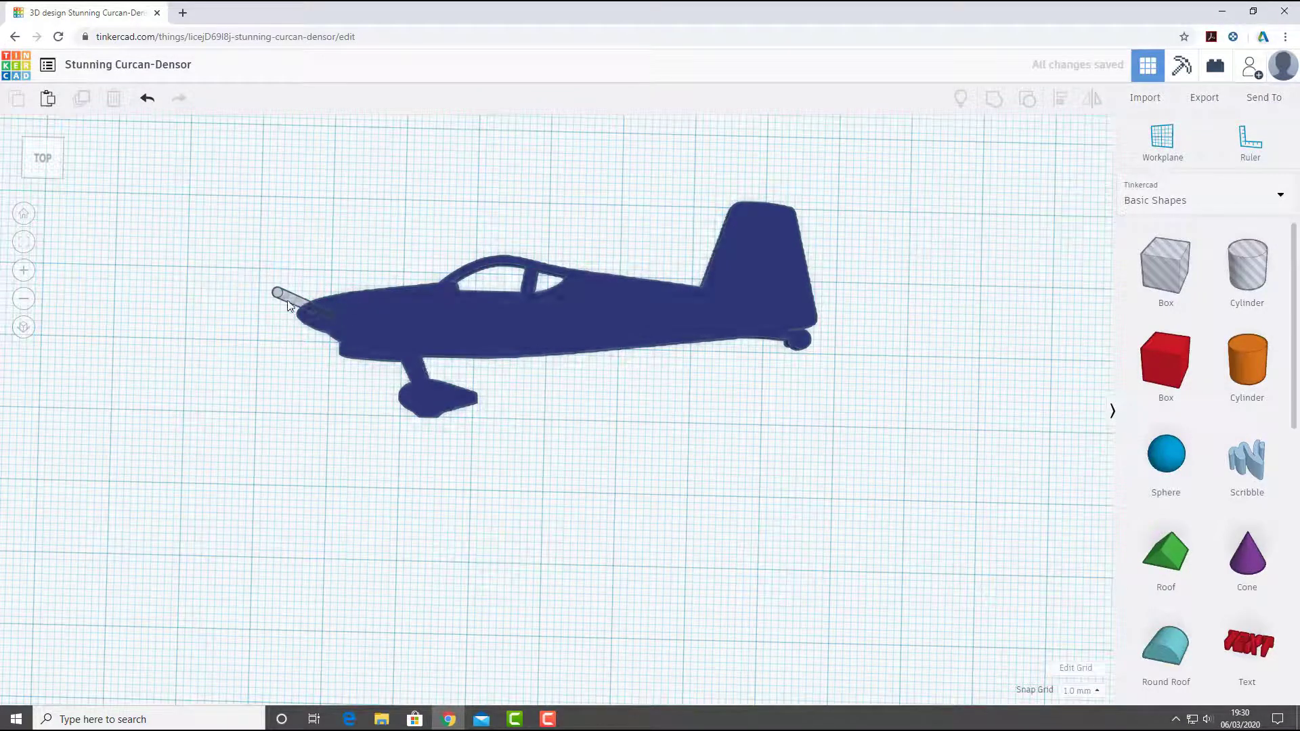
# - Resize the cylinder hole's base to 5 by 5 mm
pyautogui.click(293, 311)
pyautogui.click(341, 427)
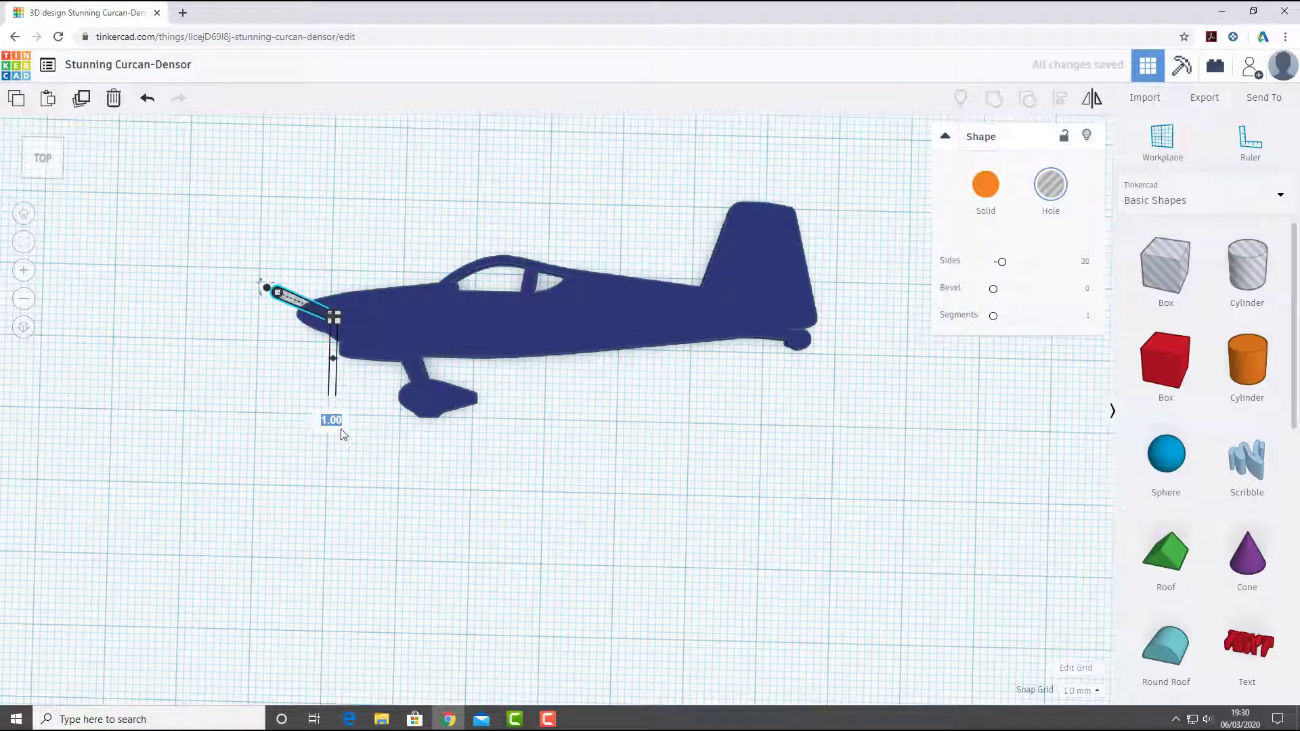
pyautogui.write('5')
pyautogui.press('Return')
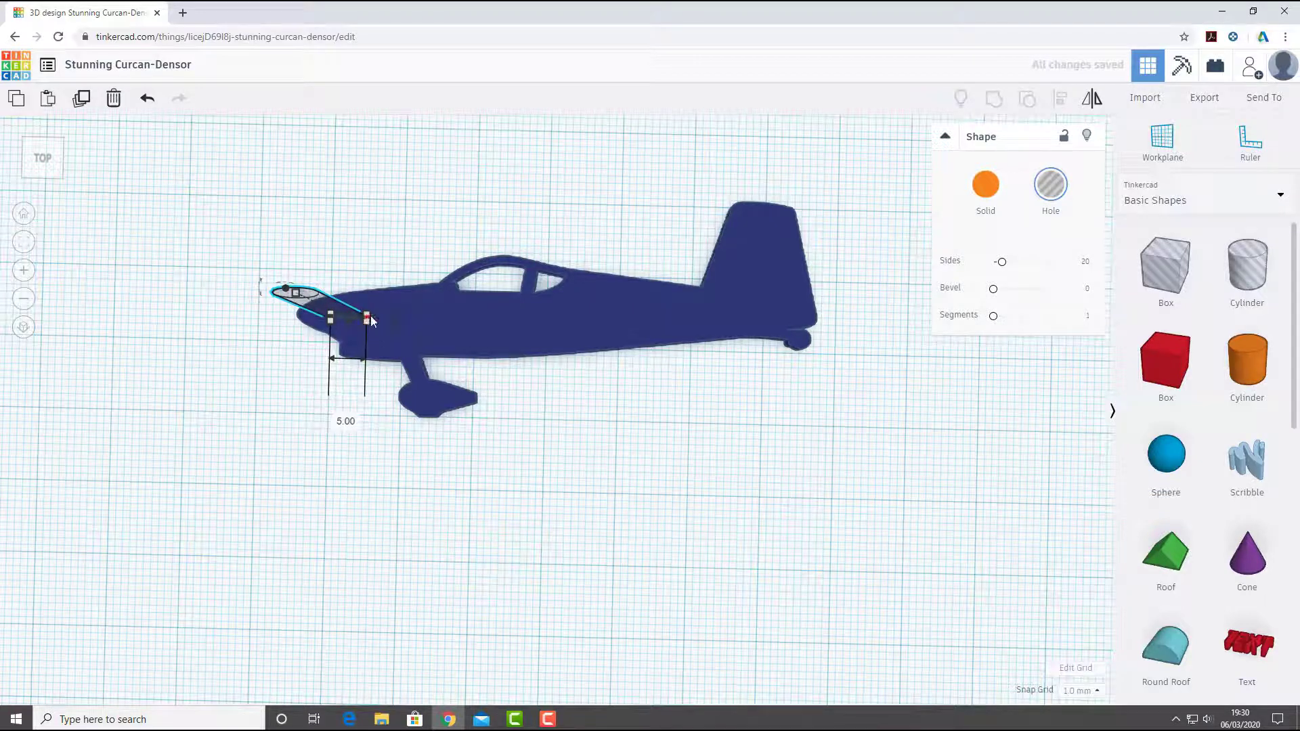
pyautogui.click(194, 402)
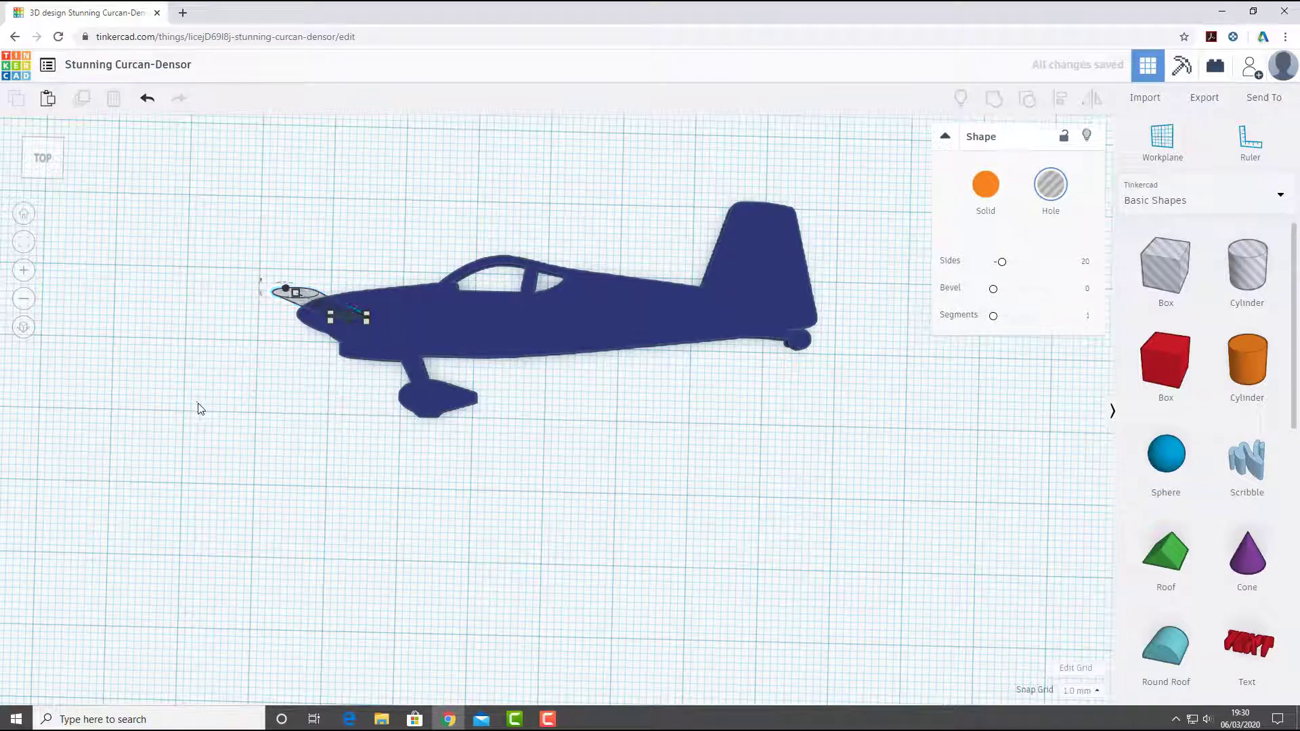
pyautogui.scroll(5, 259, 286)
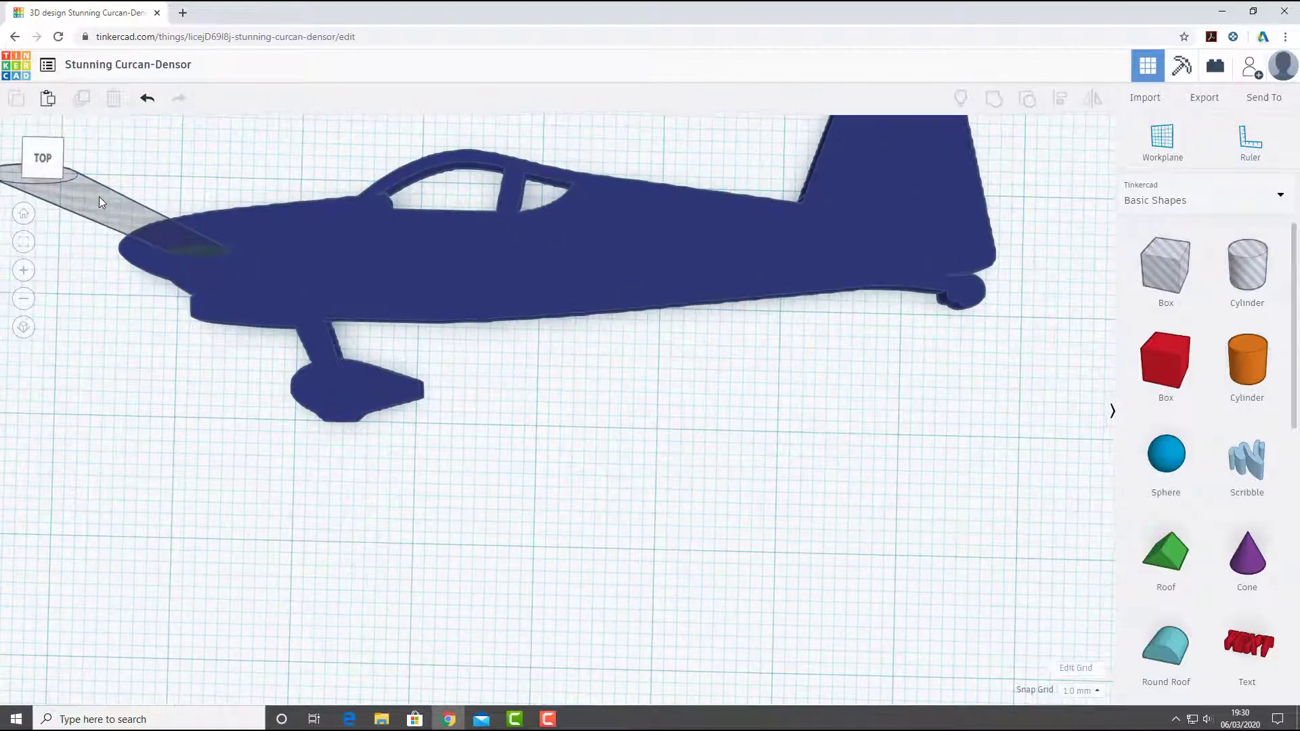
pyautogui.click(112, 230)
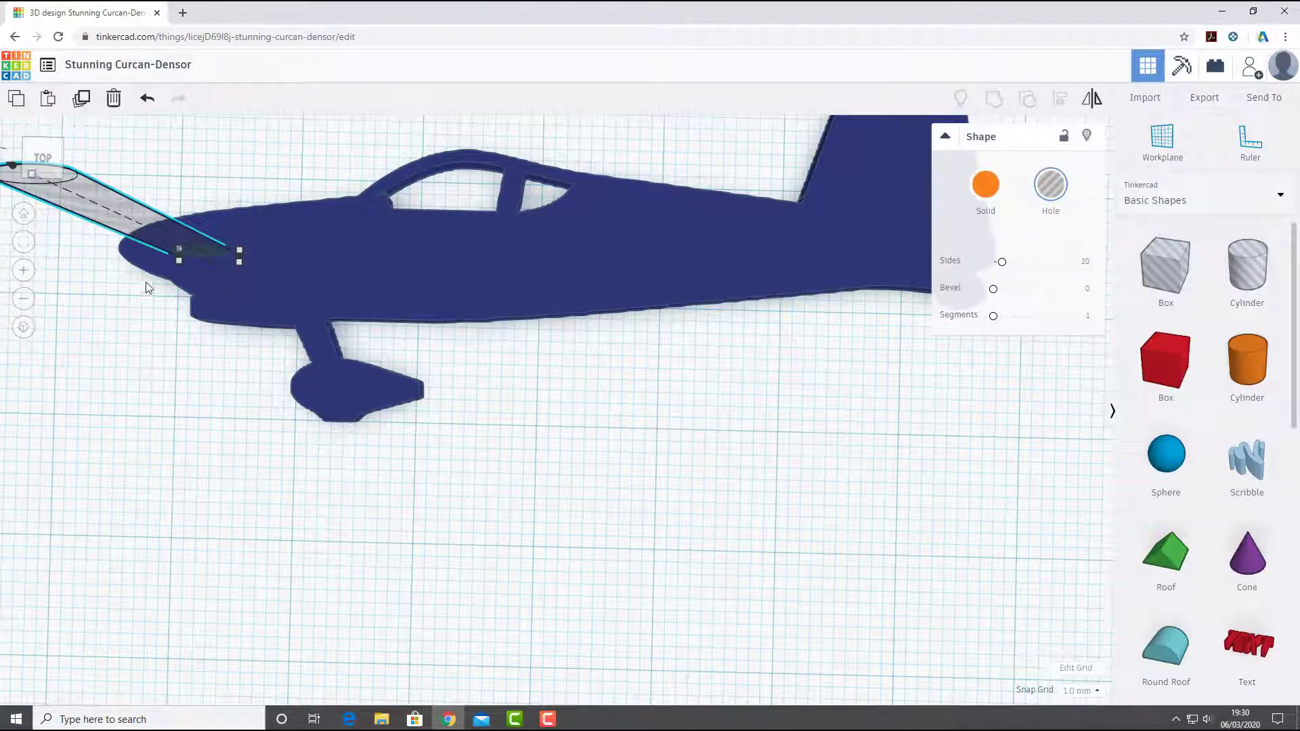
pyautogui.moveTo(148, 288); pyautogui.dragTo(378, 318, button='middle')
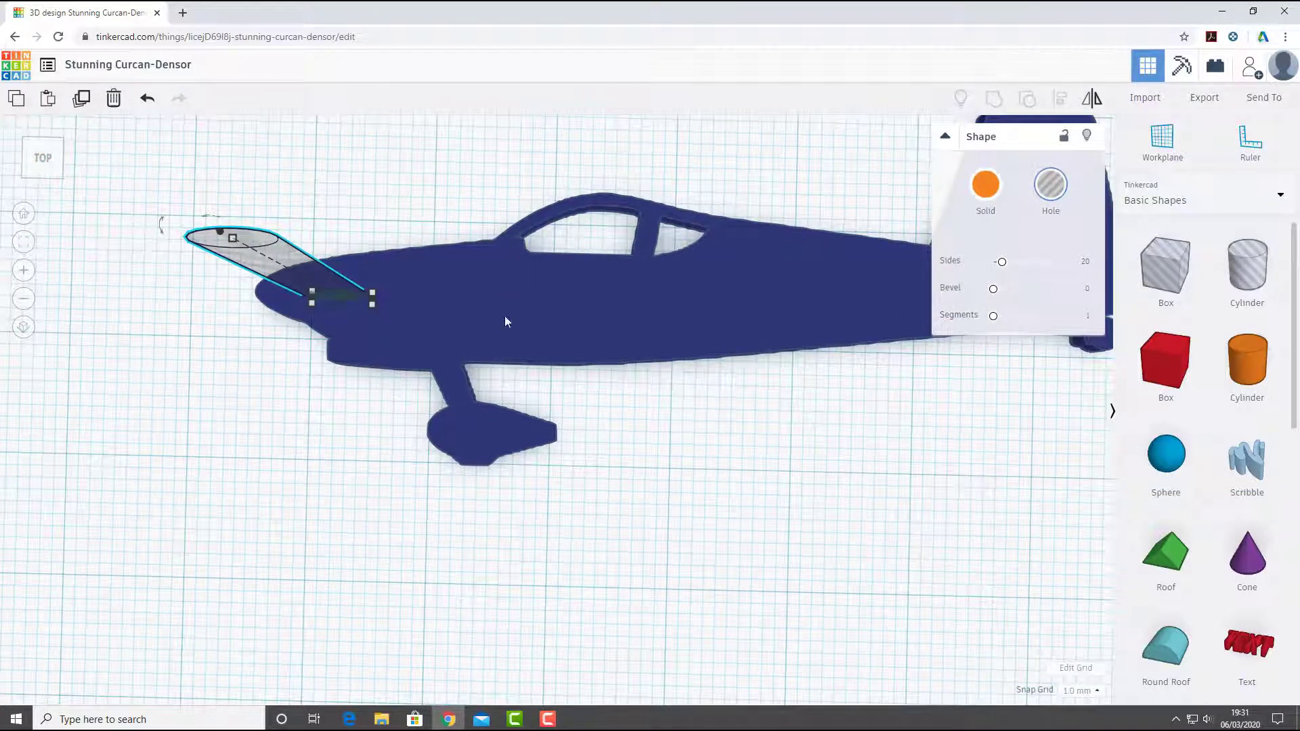
pyautogui.moveTo(372, 304)
pyautogui.click(498, 302)
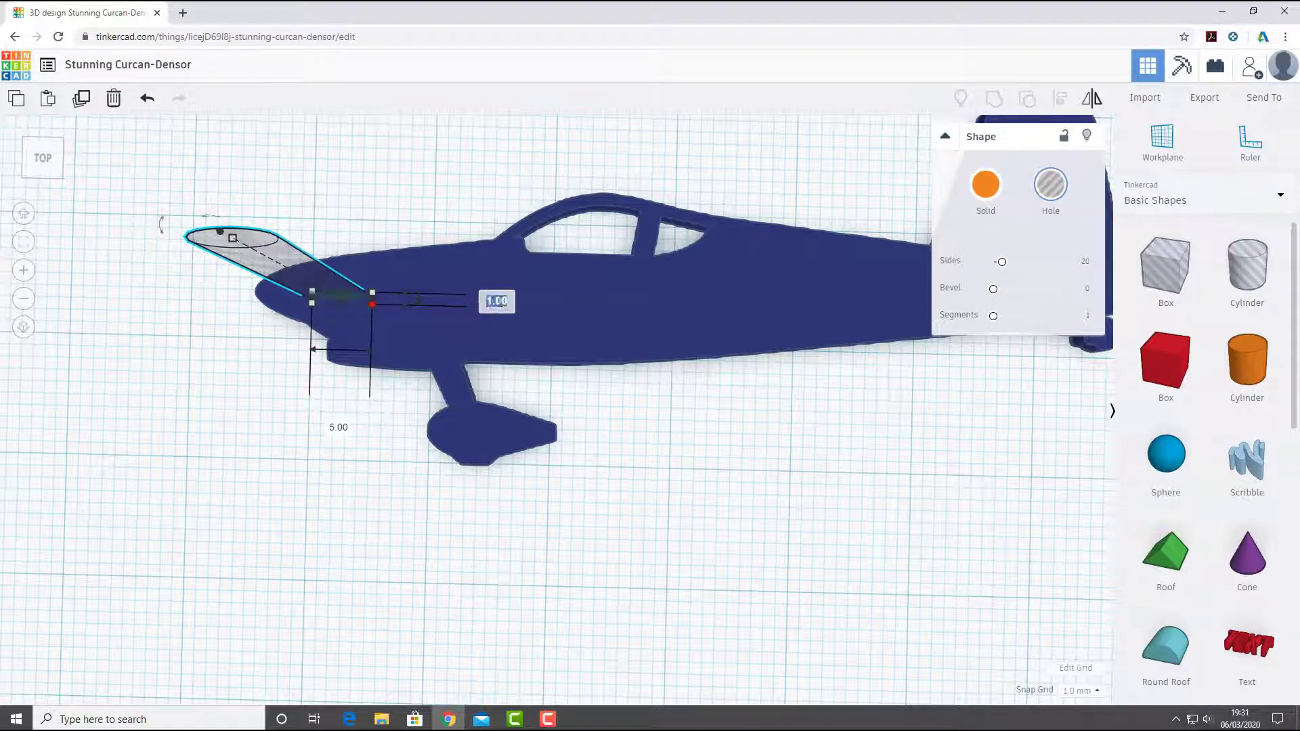
pyautogui.press('Return')
pyautogui.click(316, 509)
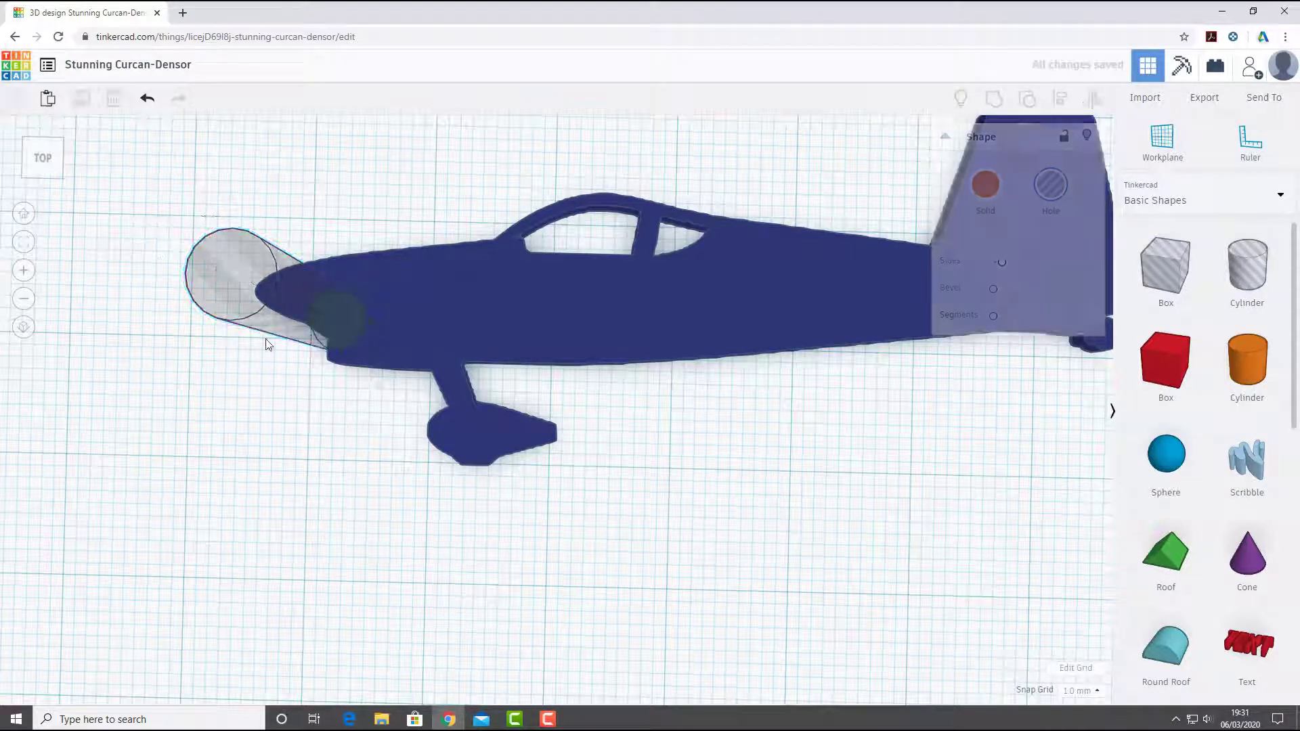
# - Shift the cylinder hole 1 mm towards the tail and 2 mm up, and resize its base to 3 by 3 mm
pyautogui.moveTo(234, 313); pyautogui.dragTo(253, 286)
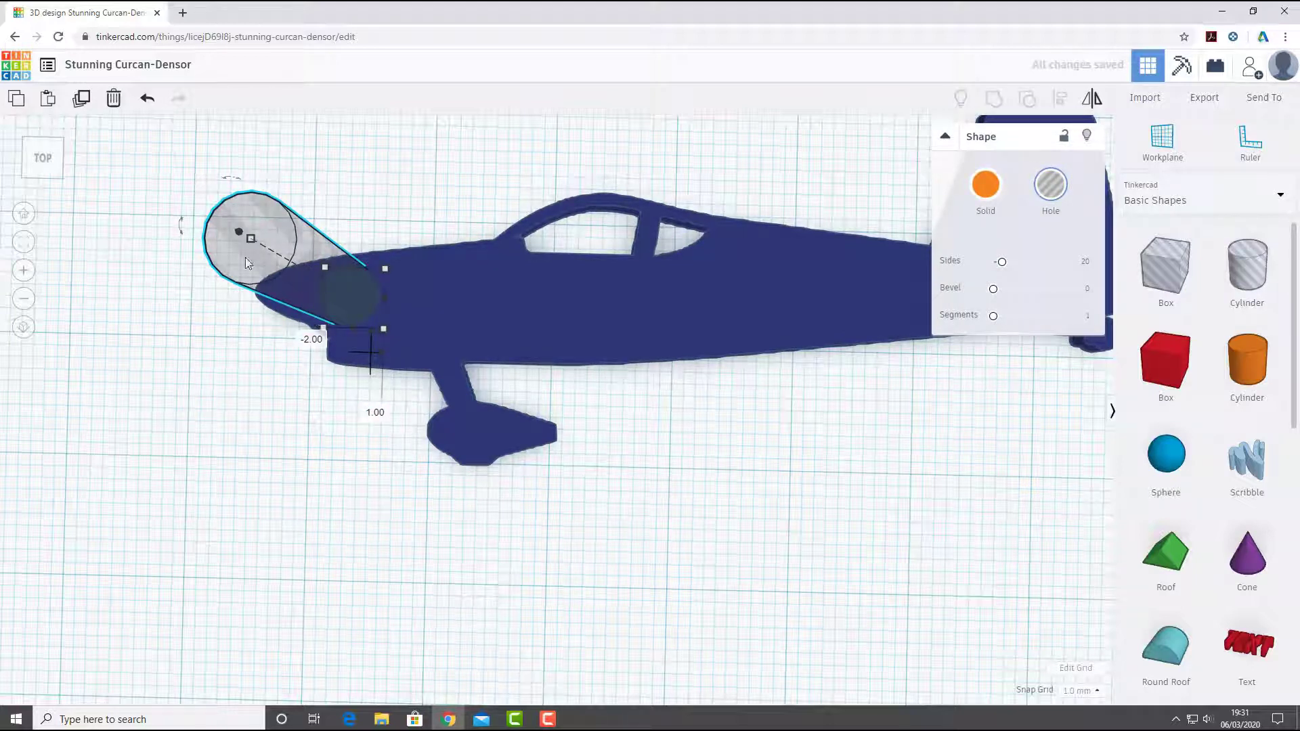
pyautogui.click(210, 242)
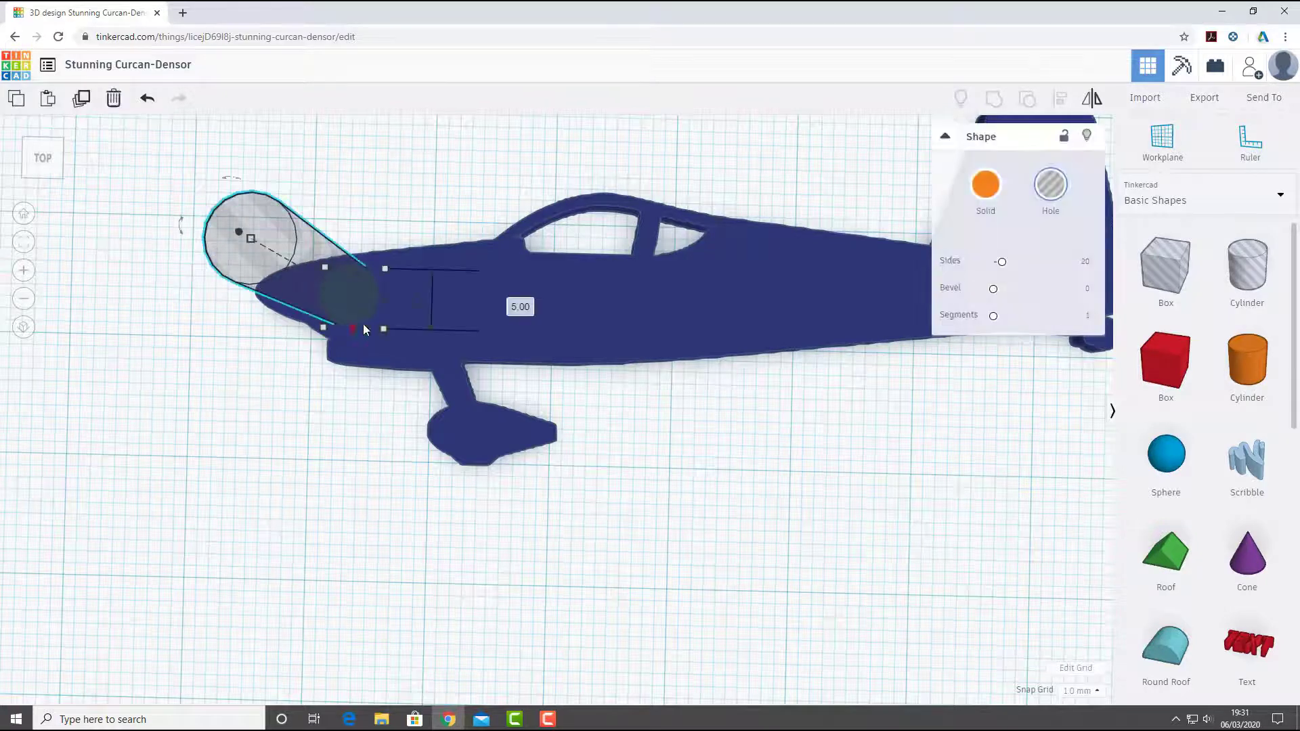
pyautogui.click(513, 303)
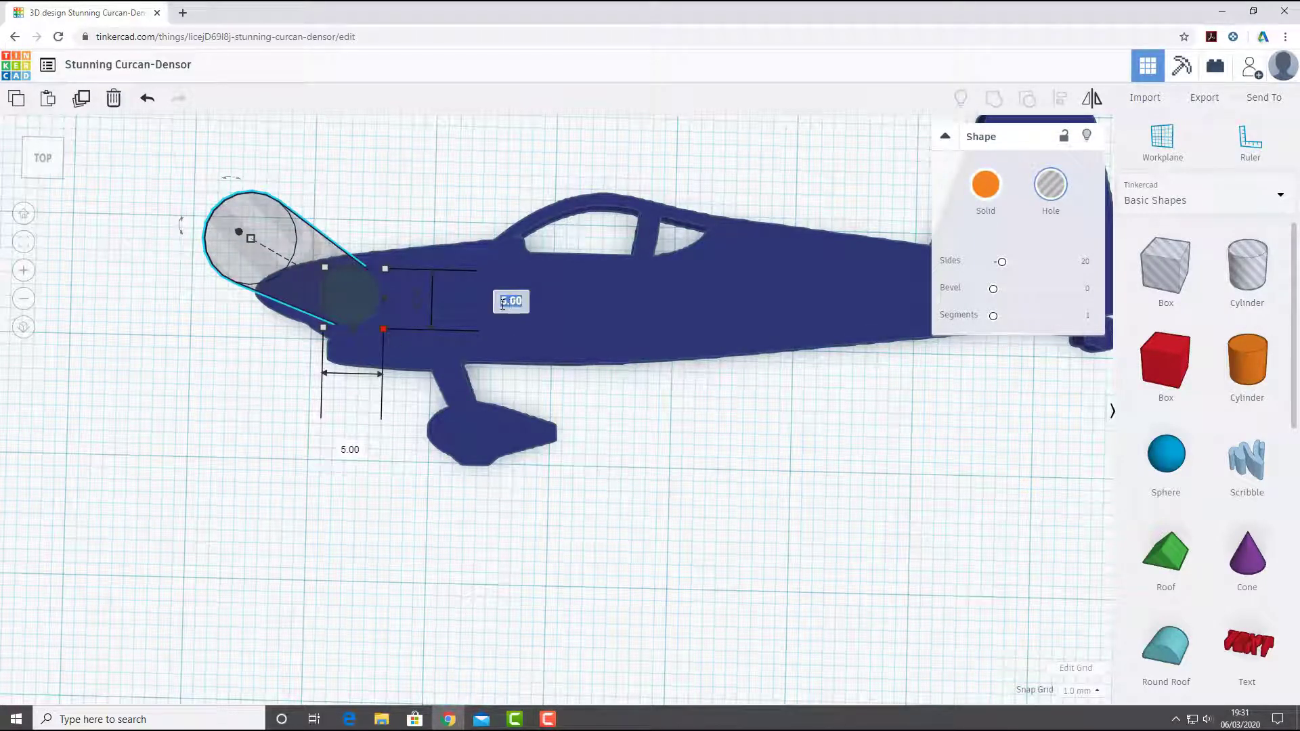
pyautogui.click(349, 453)
pyautogui.write('3')
pyautogui.press('Return')
pyautogui.click(278, 556)
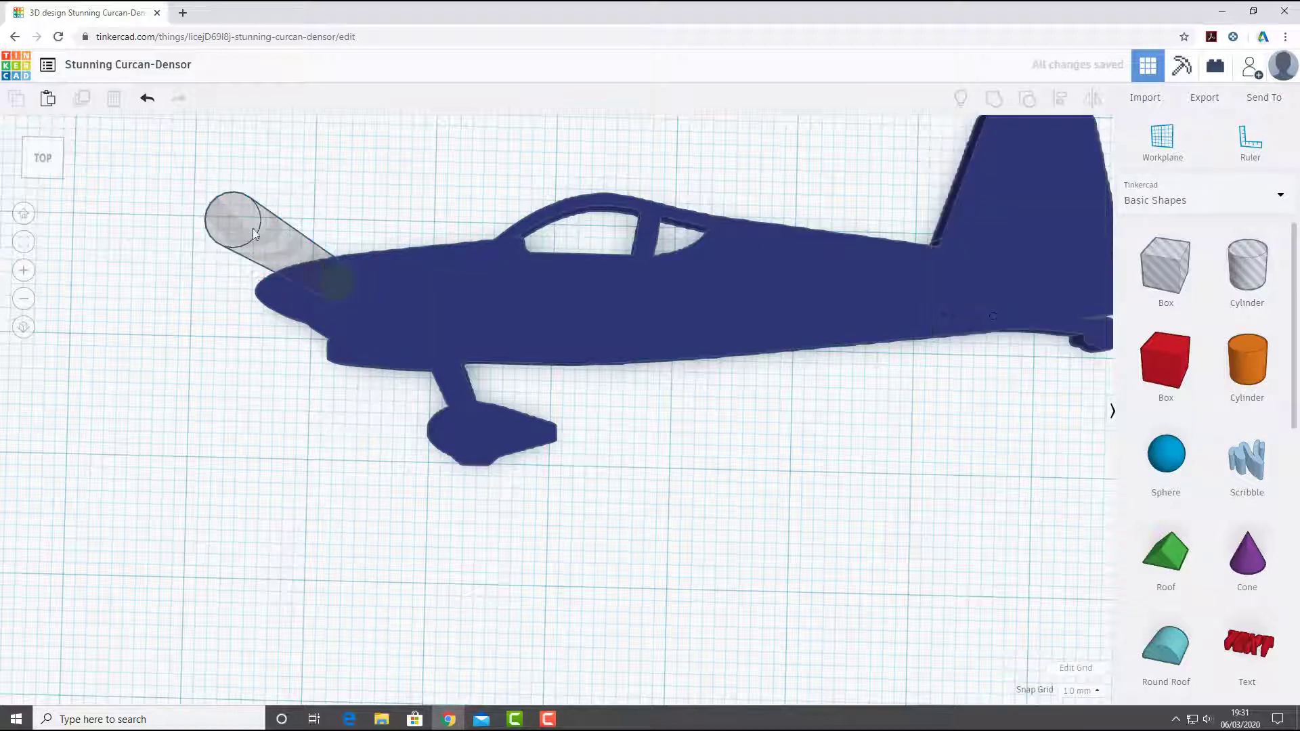
# - Lower the cylinder hole by 6 mm so that it passes right through the aircraft's nose
pyautogui.click(237, 216)
pyautogui.moveTo(237, 216); pyautogui.dragTo(411, 209, button='right')
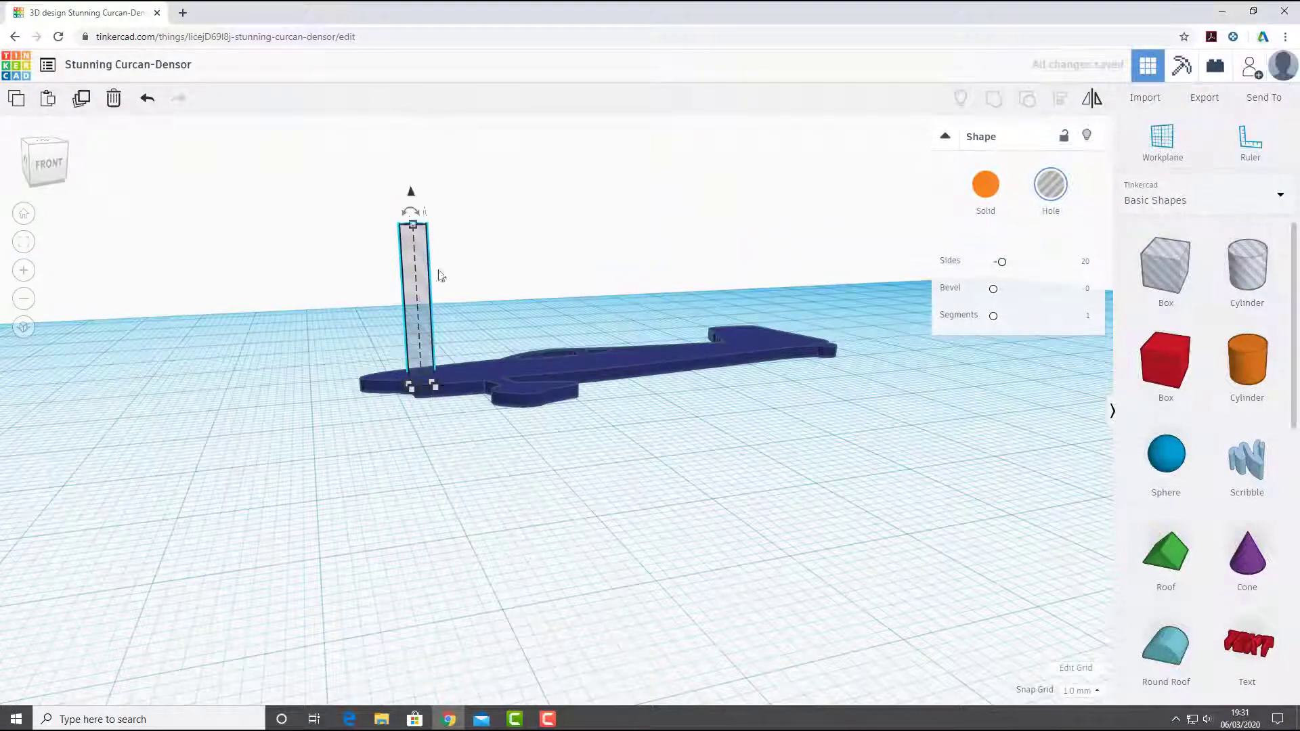
pyautogui.moveTo(411, 203); pyautogui.dragTo(415, 247)
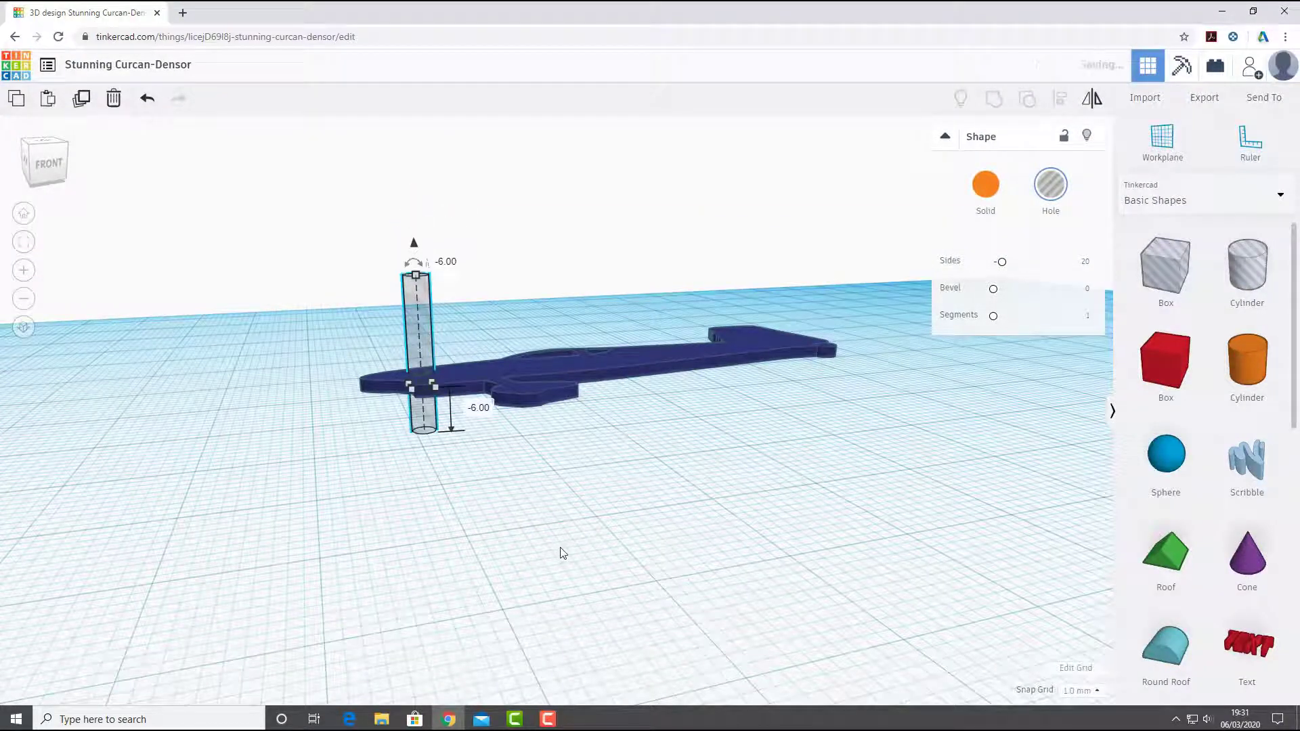
pyautogui.click(606, 471)
# - Group the cylinder hole with the aircraft to cut a round hole through the nose
pyautogui.moveTo(606, 470); pyautogui.dragTo(690, 607, button='right')
pyautogui.moveTo(691, 607); pyautogui.dragTo(339, 278)
pyautogui.click(994, 99)
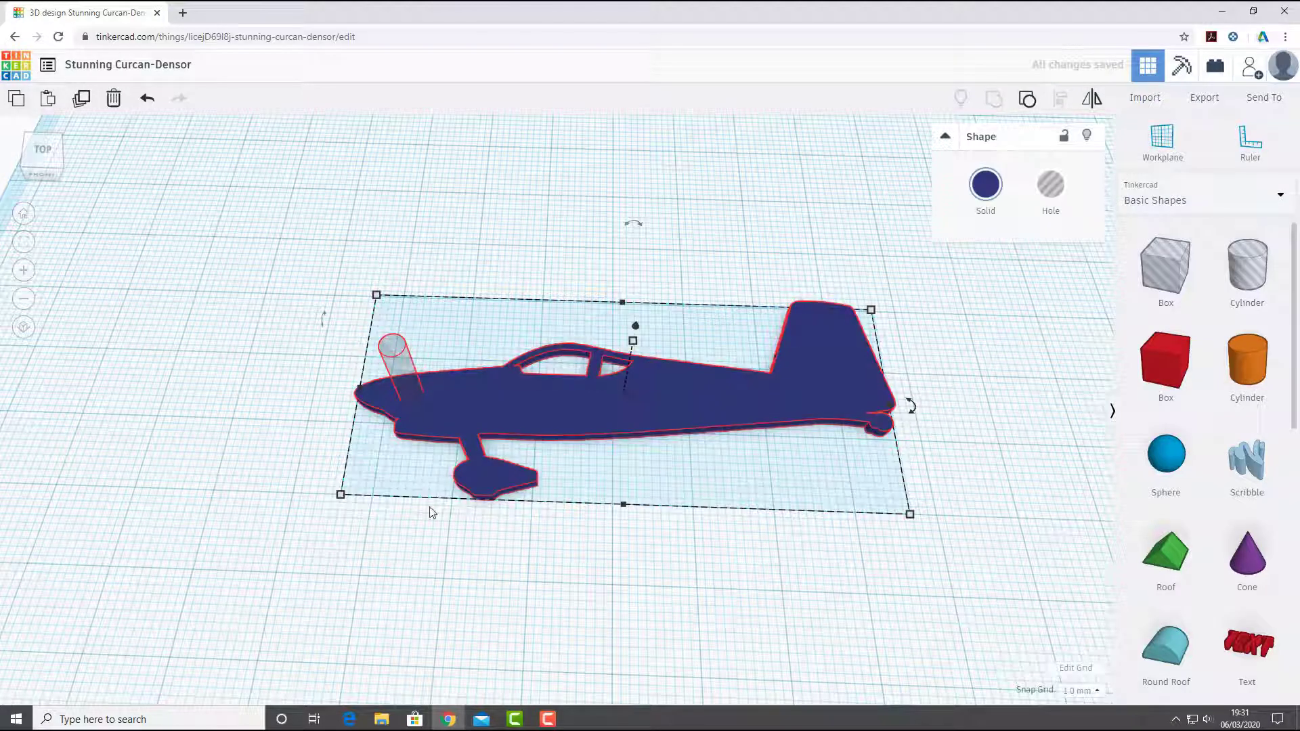
pyautogui.moveTo(566, 230); pyautogui.dragTo(566, 276, button='right')
pyautogui.click(198, 535)
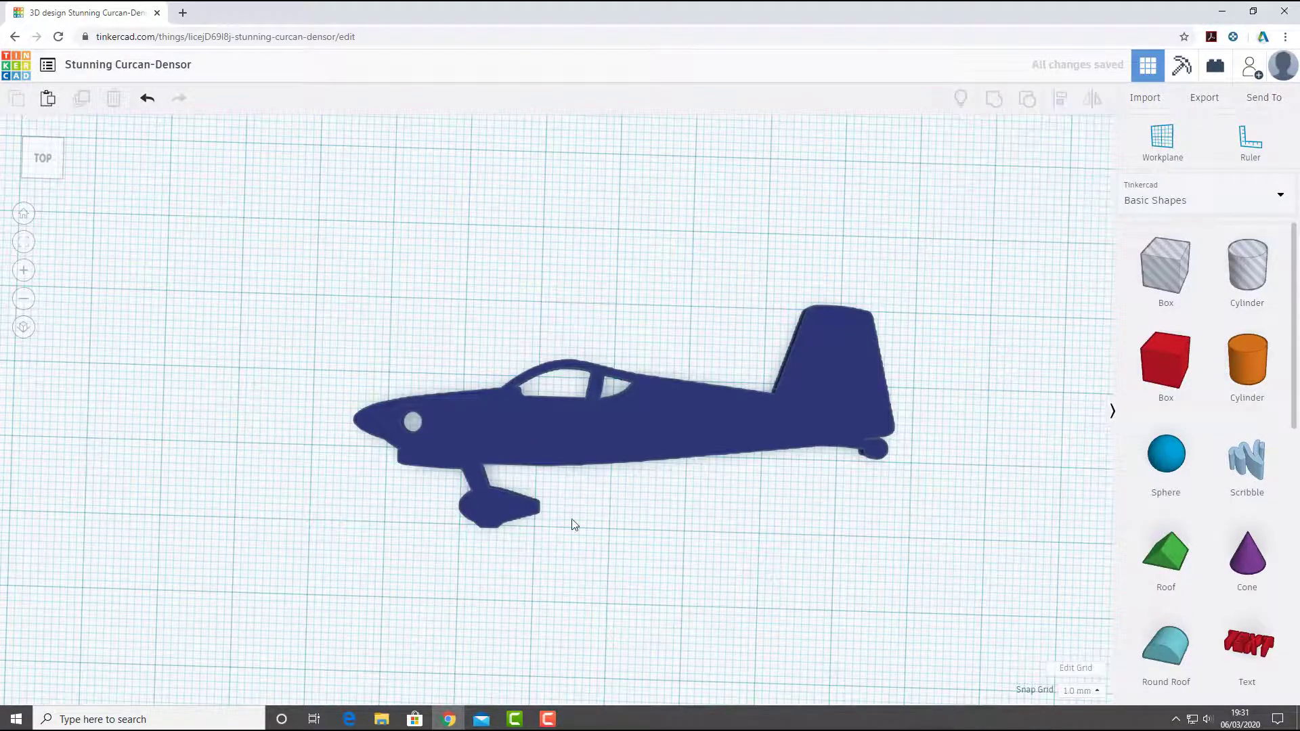
# - Place a Text shape on the workplane directly in front of the aircraft
pyautogui.moveTo(601, 452); pyautogui.dragTo(649, 395, button='right')
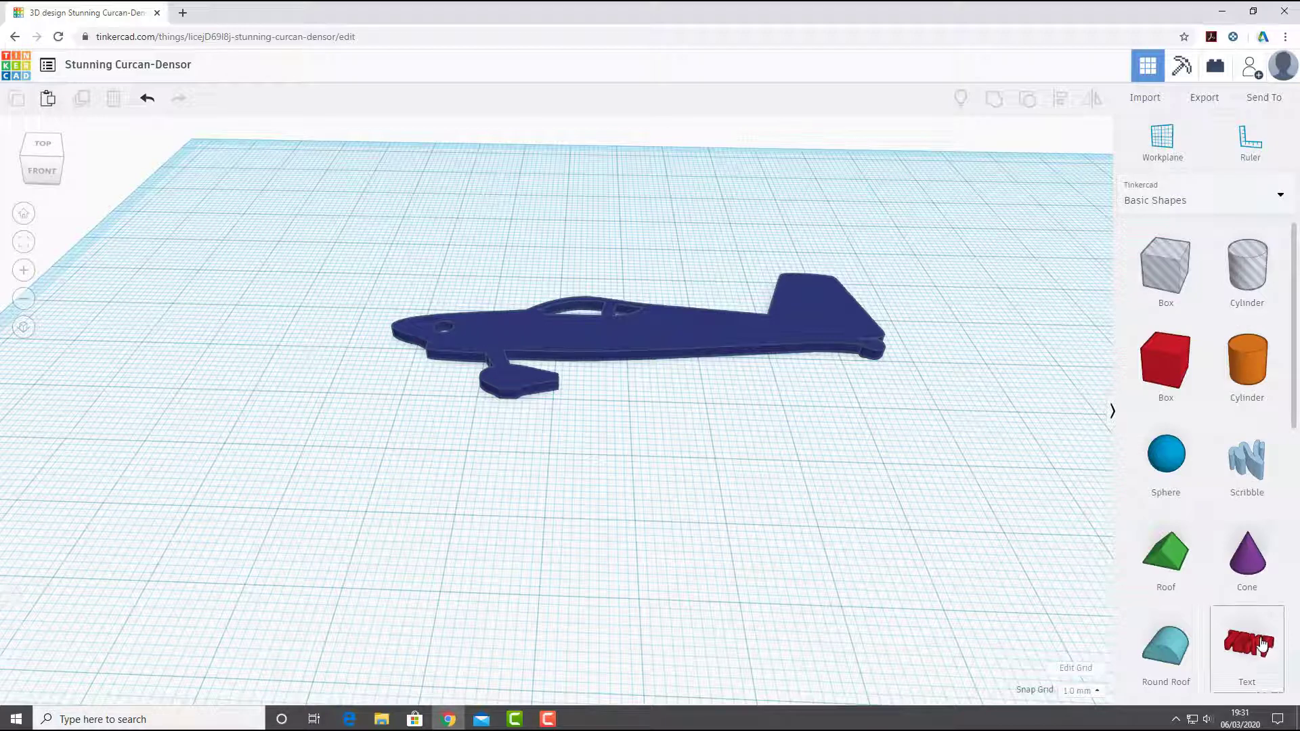
pyautogui.moveTo(1258, 646); pyautogui.dragTo(664, 530)
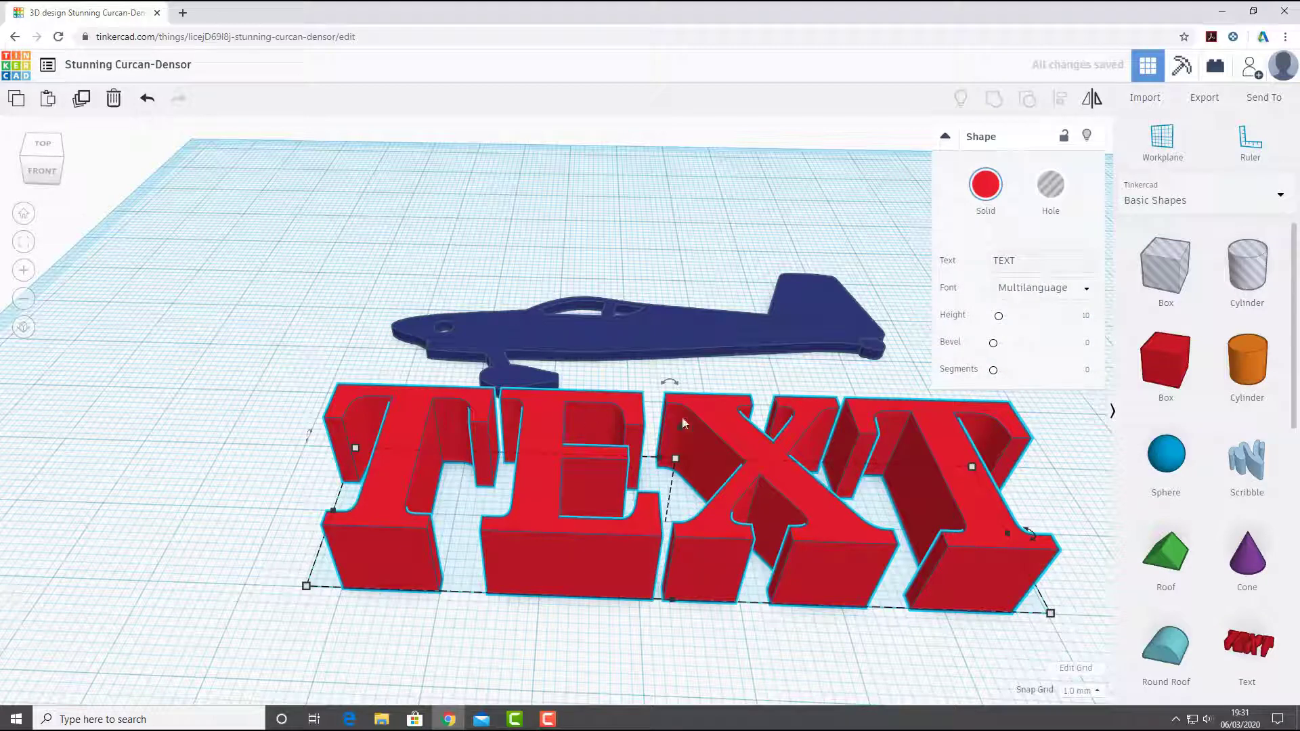
pyautogui.moveTo(683, 424); pyautogui.dragTo(383, 381, button='middle')
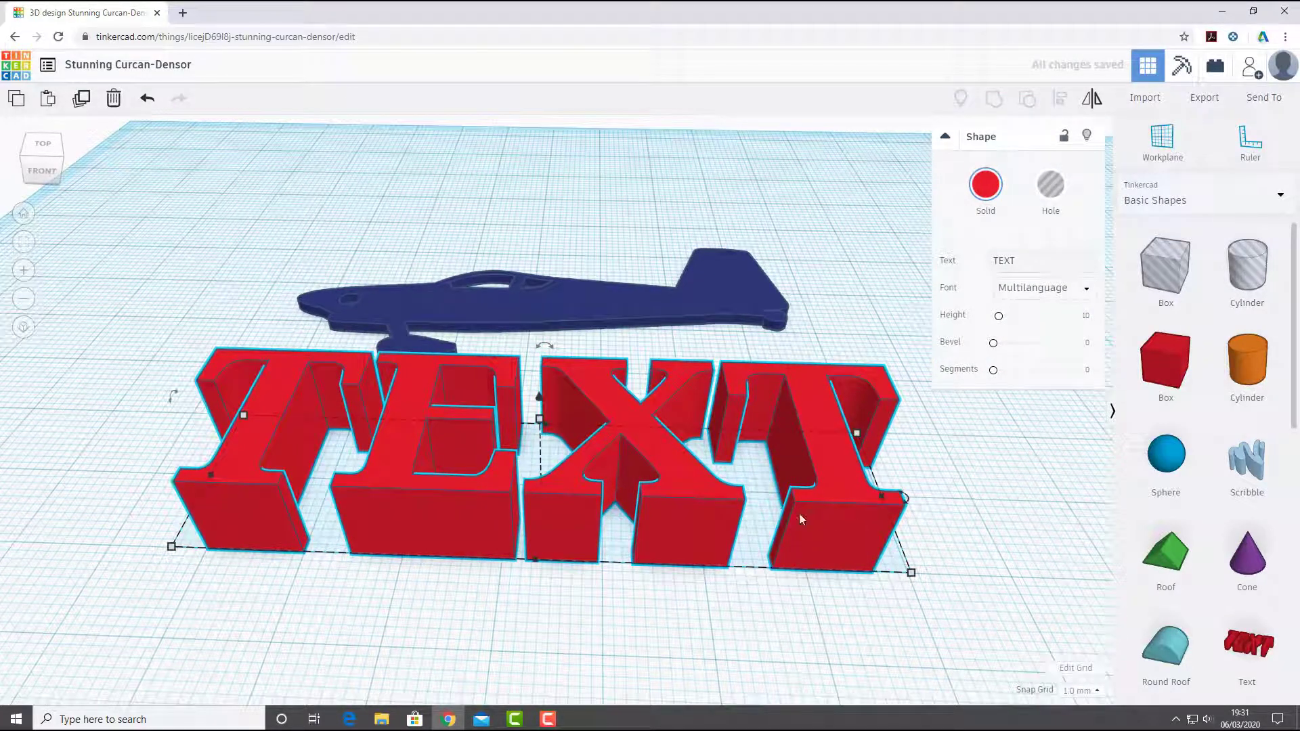
pyautogui.moveTo(541, 414)
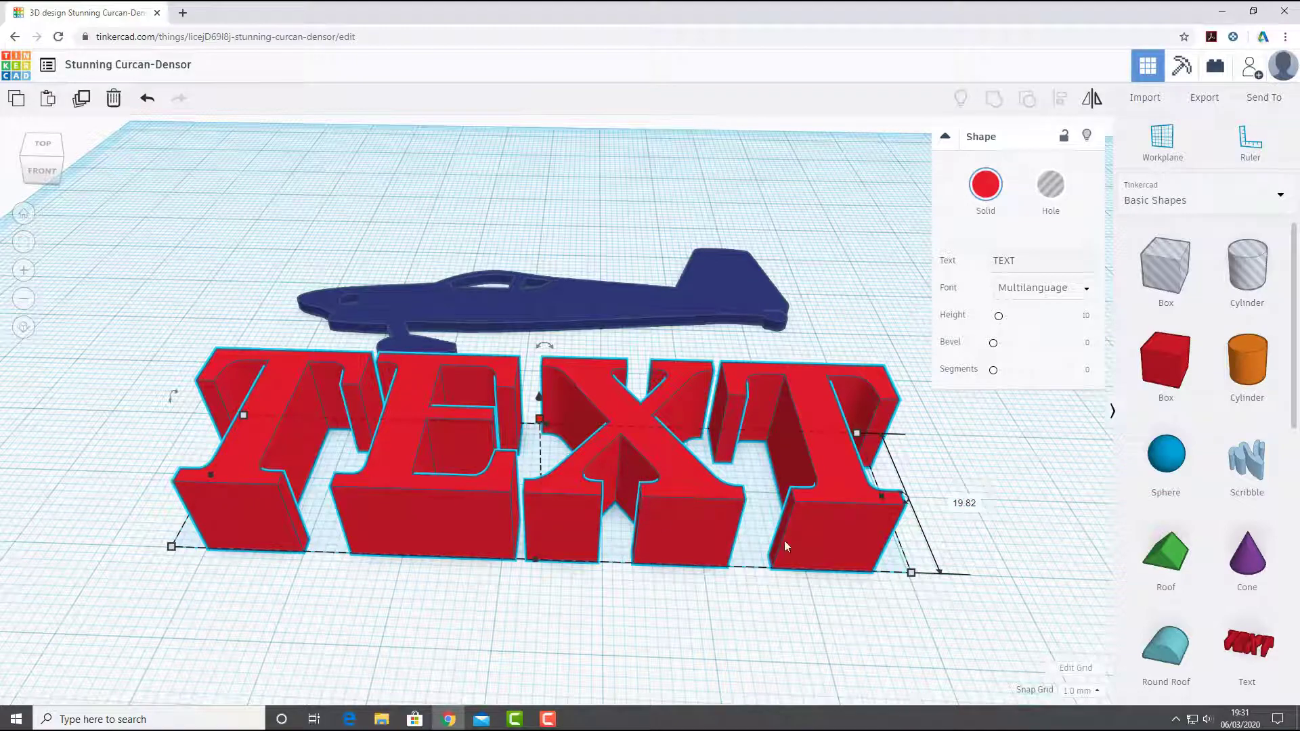
pyautogui.scroll(-5, 661, 444)
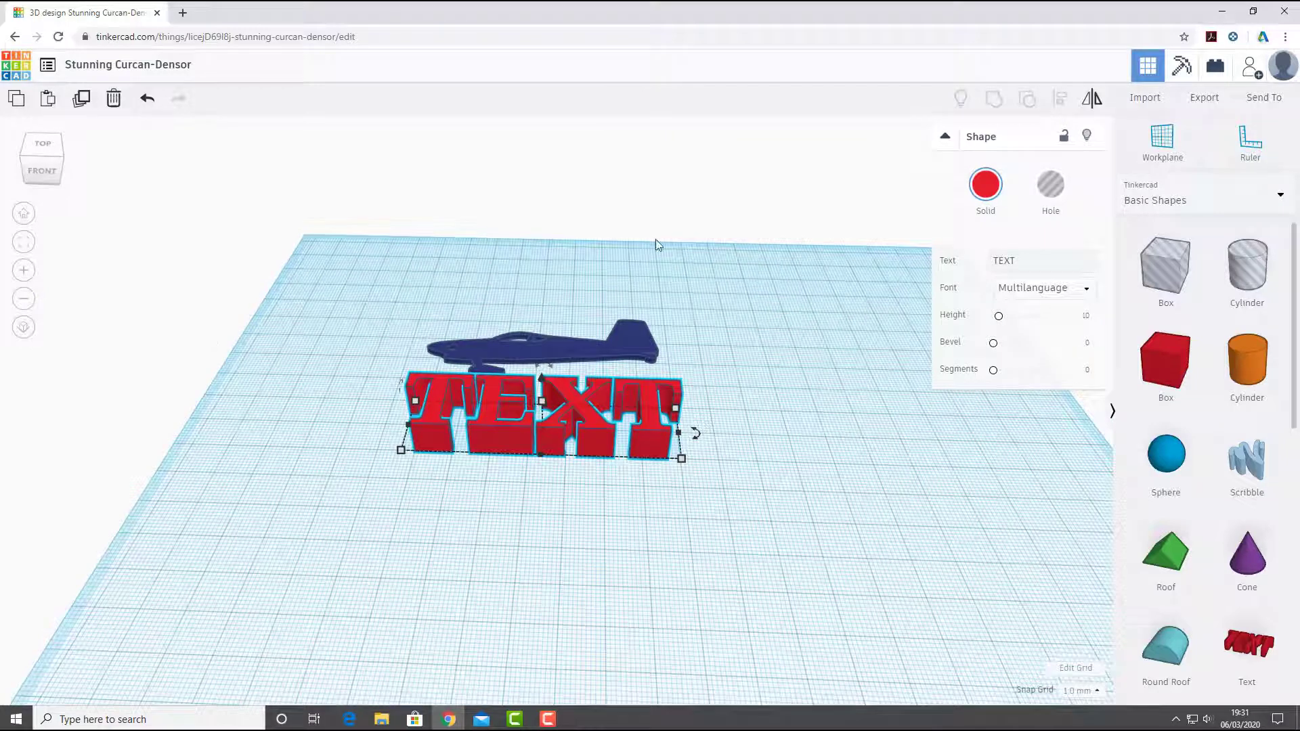
pyautogui.moveTo(552, 512); pyautogui.dragTo(508, 548, button='middle')
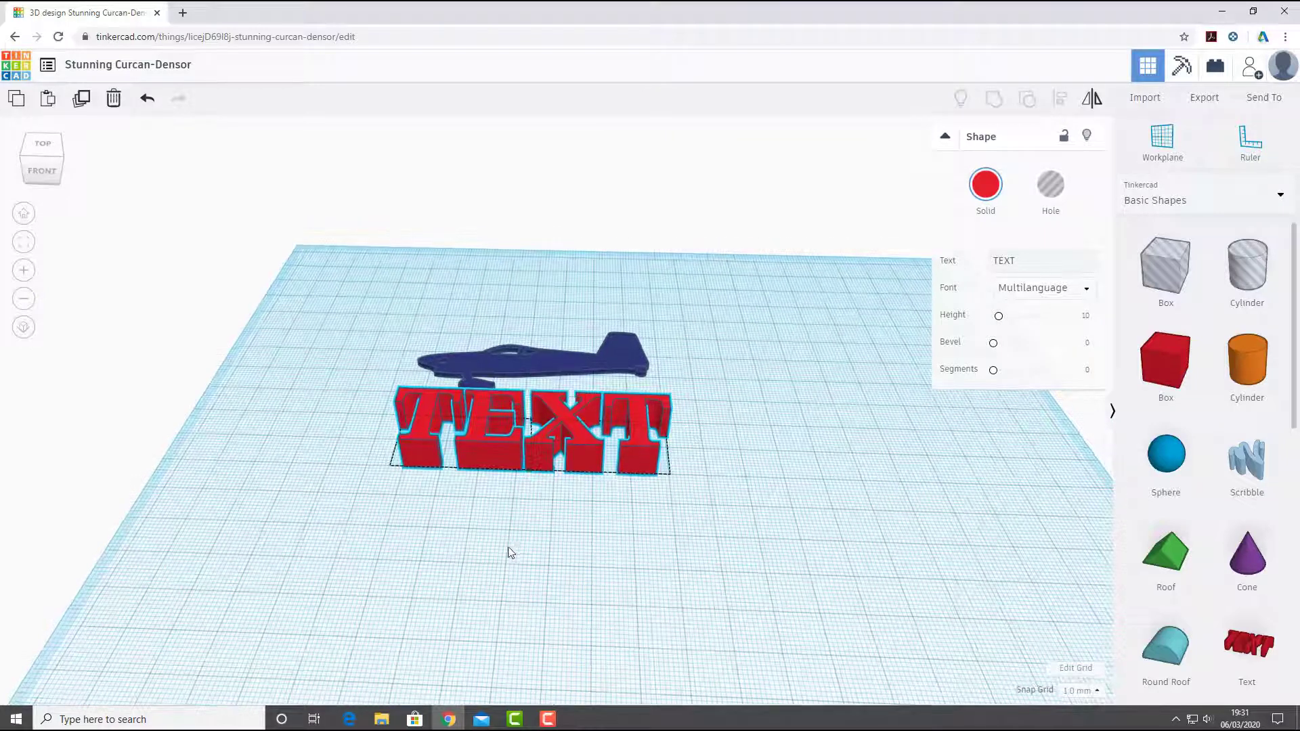
pyautogui.click(660, 596)
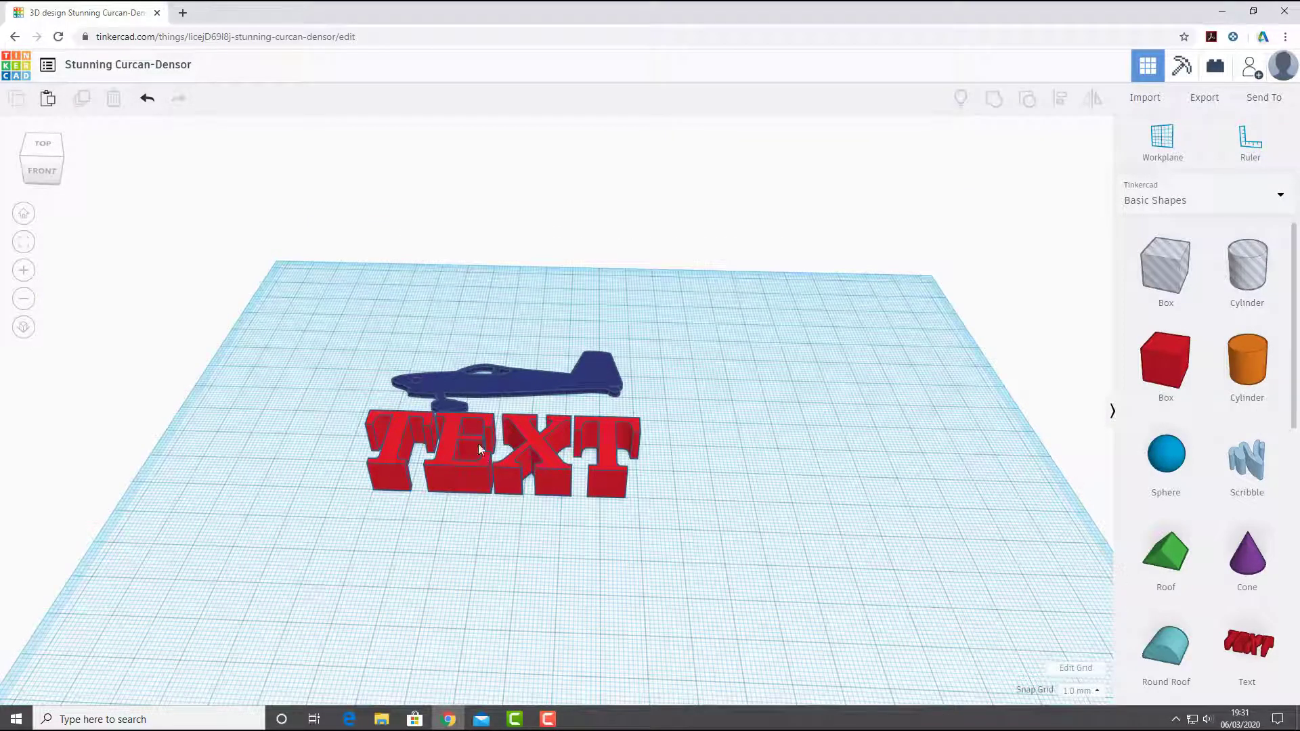
pyautogui.scroll(4, 481, 395)
# - Set the aircraft's thickness to 2.5 mm
pyautogui.click(493, 507)
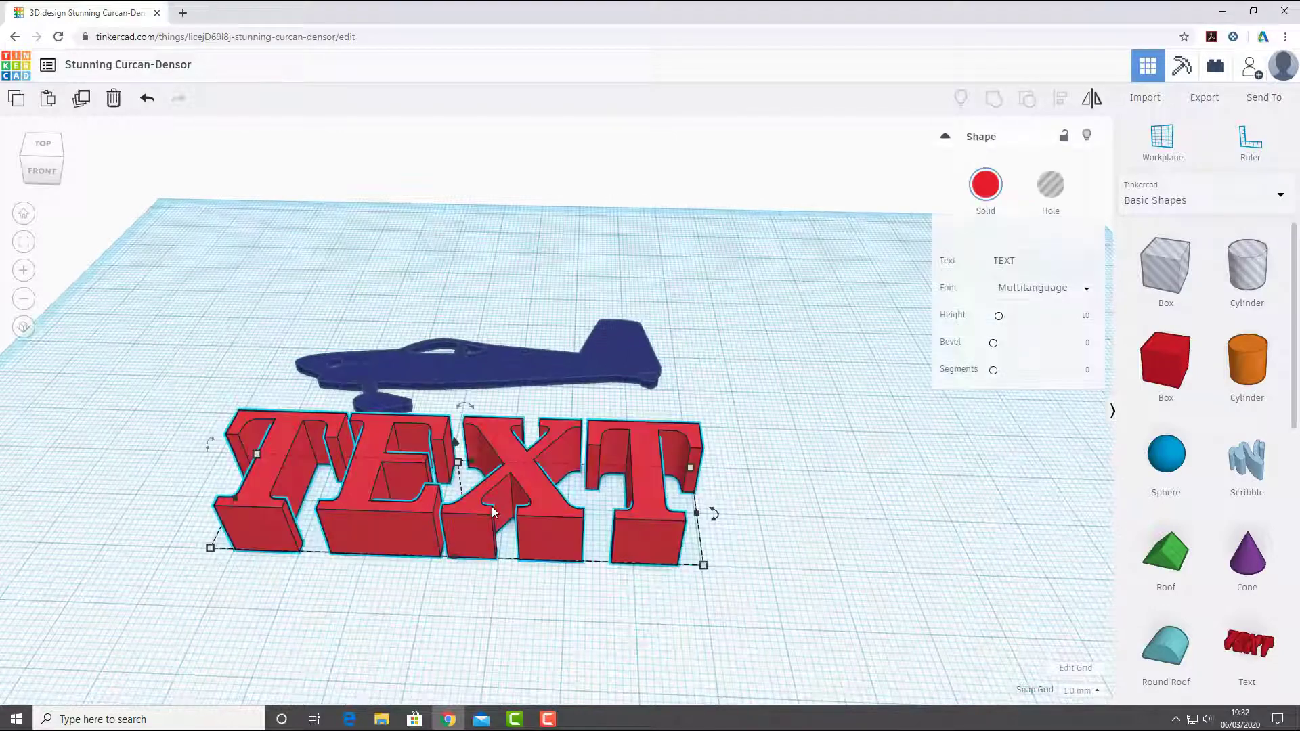
pyautogui.moveTo(519, 589); pyautogui.dragTo(301, 448, button='right')
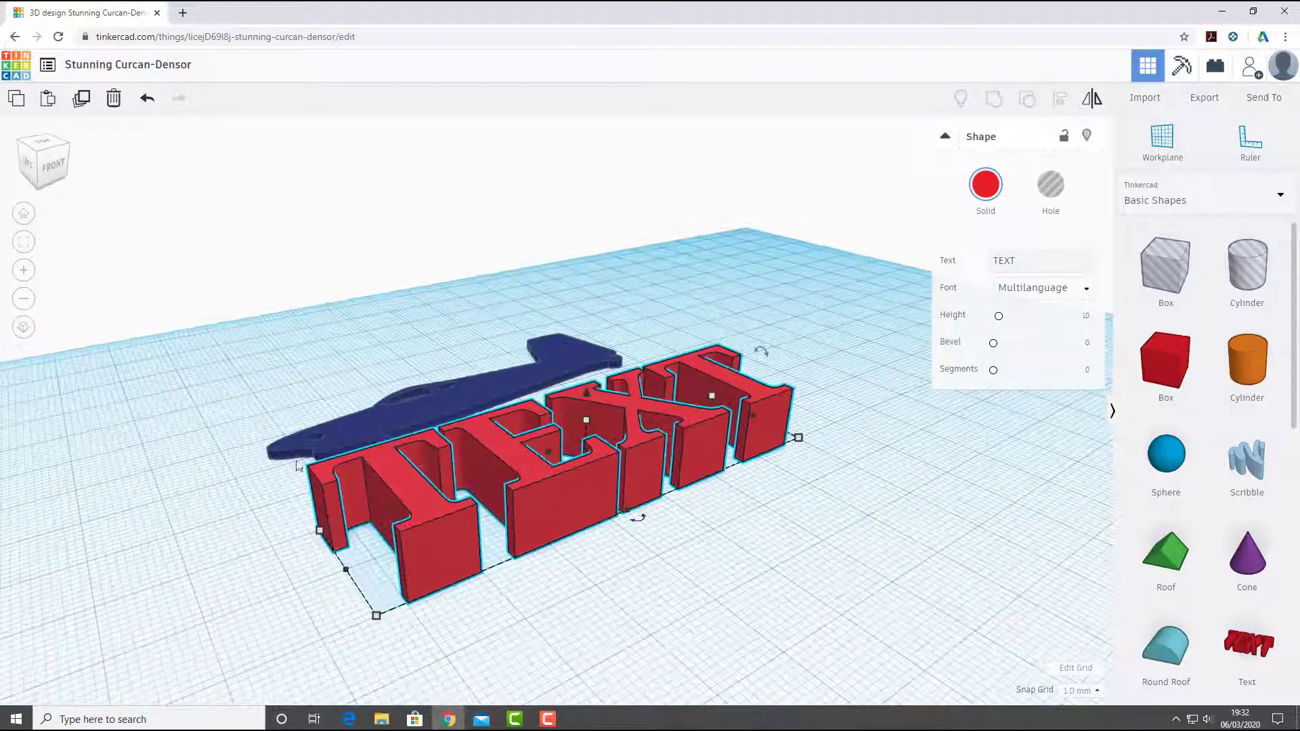
pyautogui.click(302, 449)
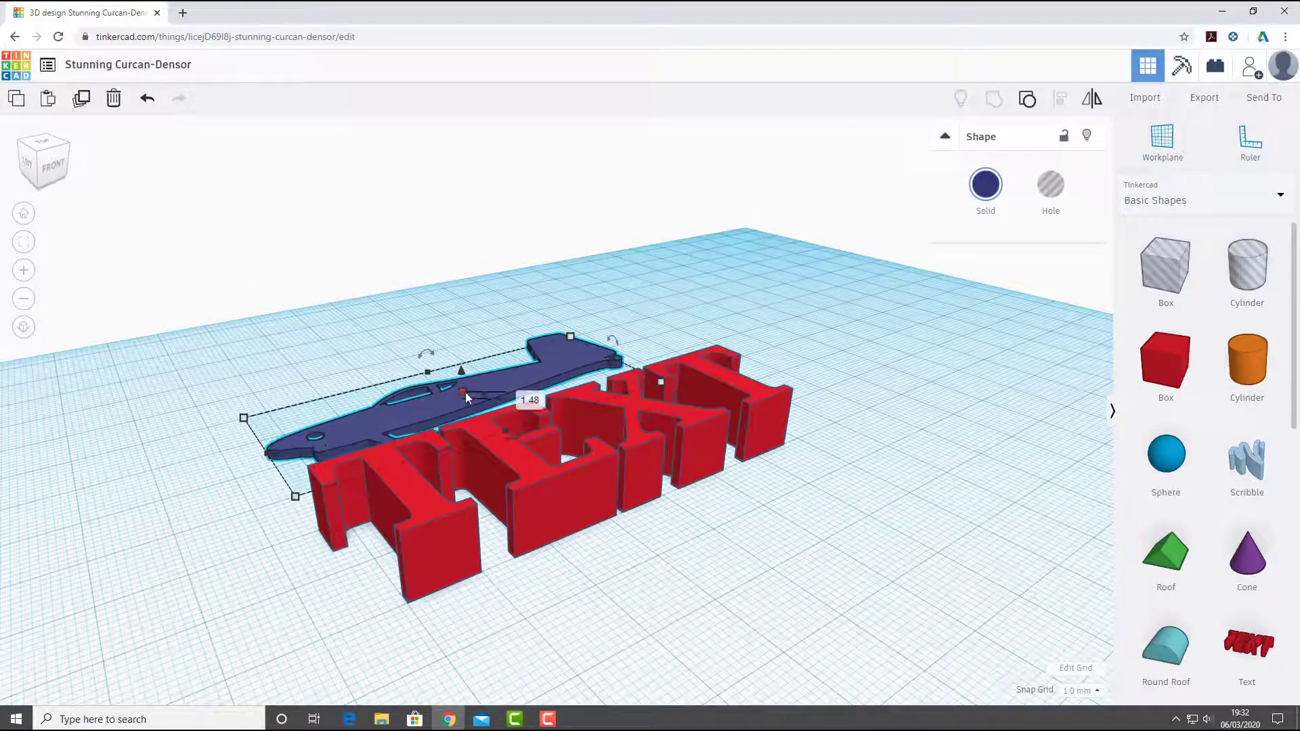
pyautogui.moveTo(401, 421); pyautogui.dragTo(461, 457, button='right')
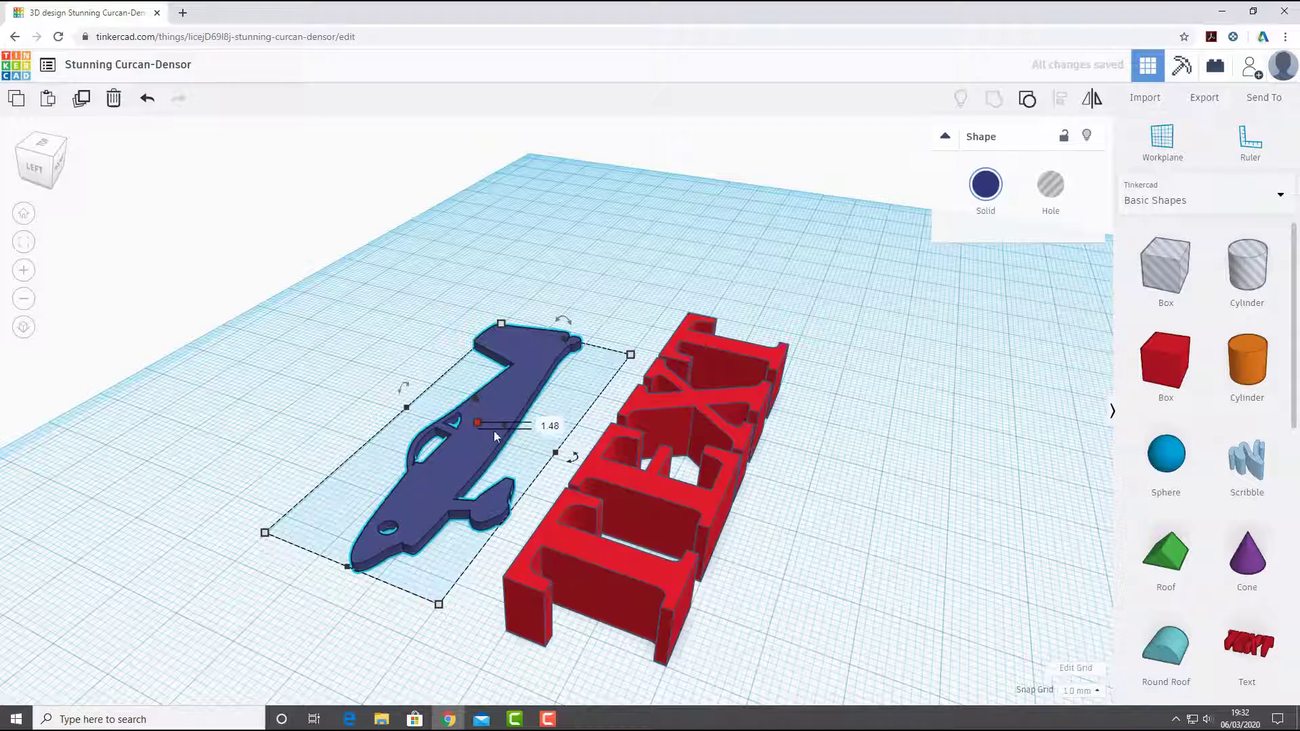
pyautogui.moveTo(472, 424); pyautogui.dragTo(474, 429)
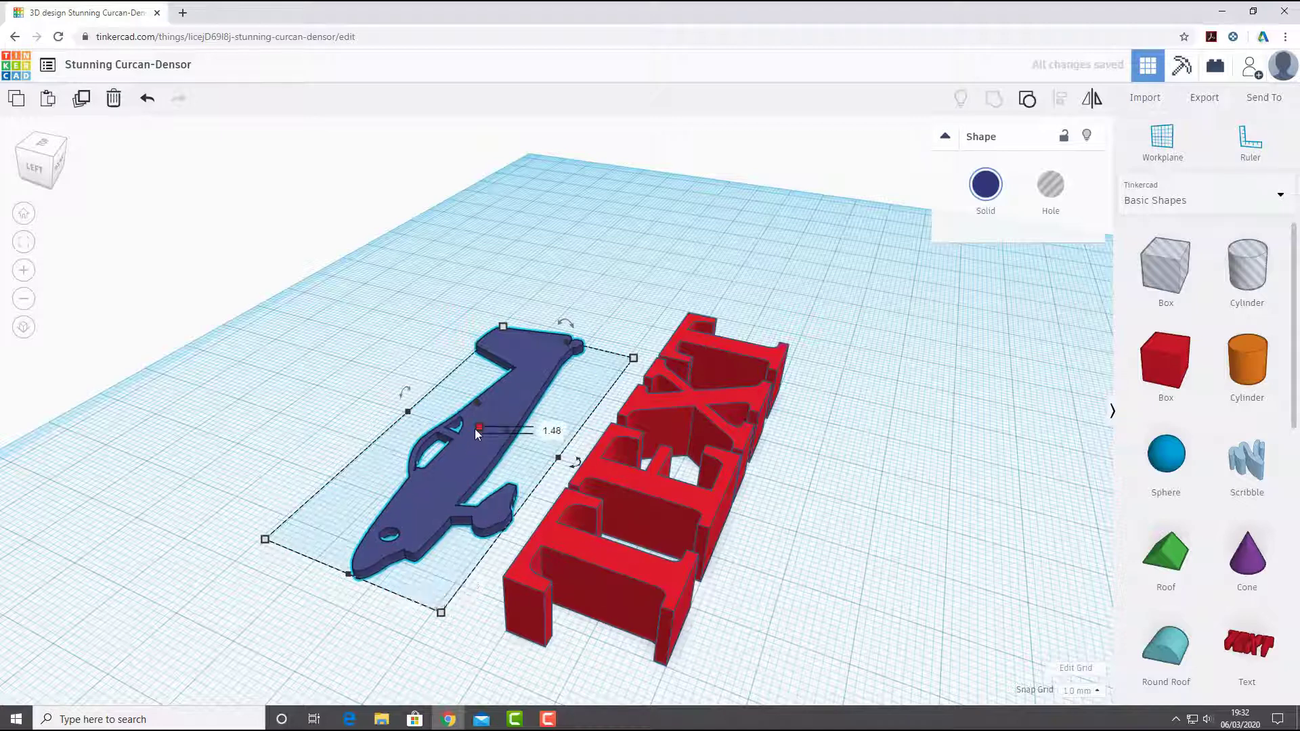
pyautogui.click(552, 431)
pyautogui.write('2.5')
pyautogui.press('Return')
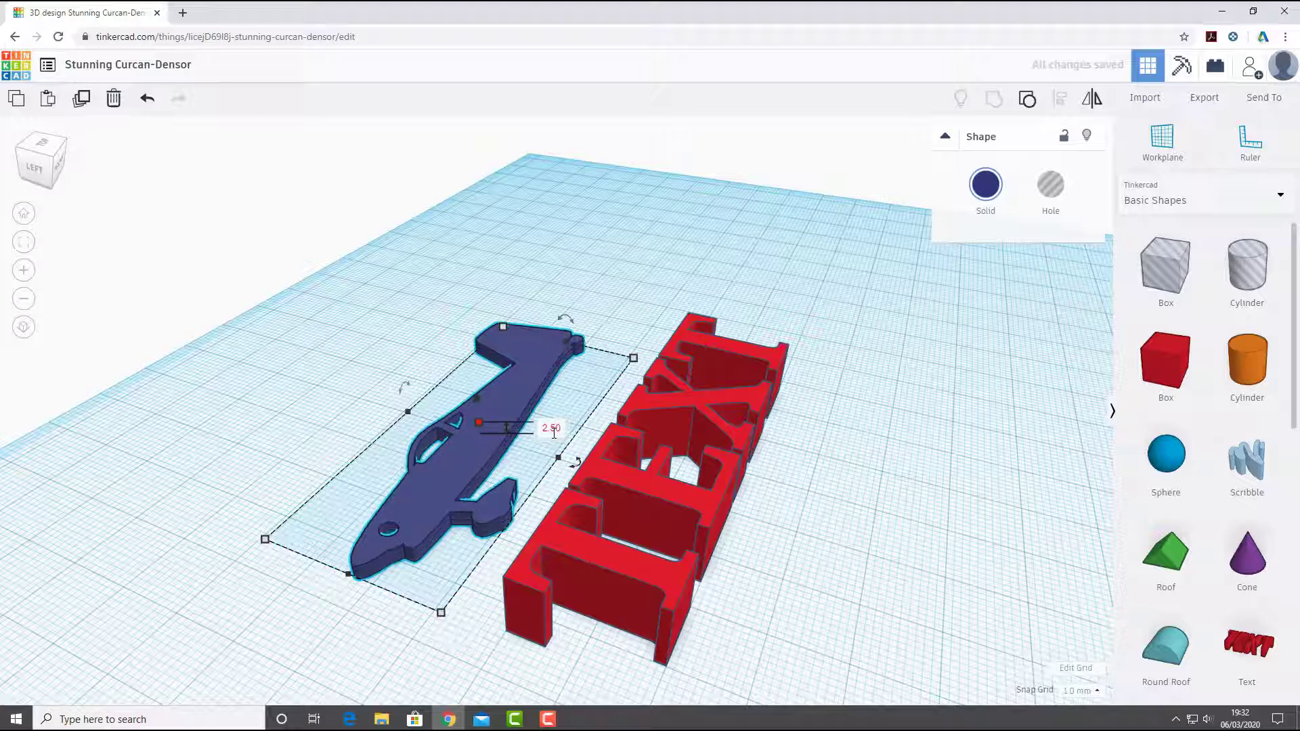
# - Raise the red text in front of the aircraft 2 mm above the workplane
pyautogui.click(215, 386)
pyautogui.click(595, 551)
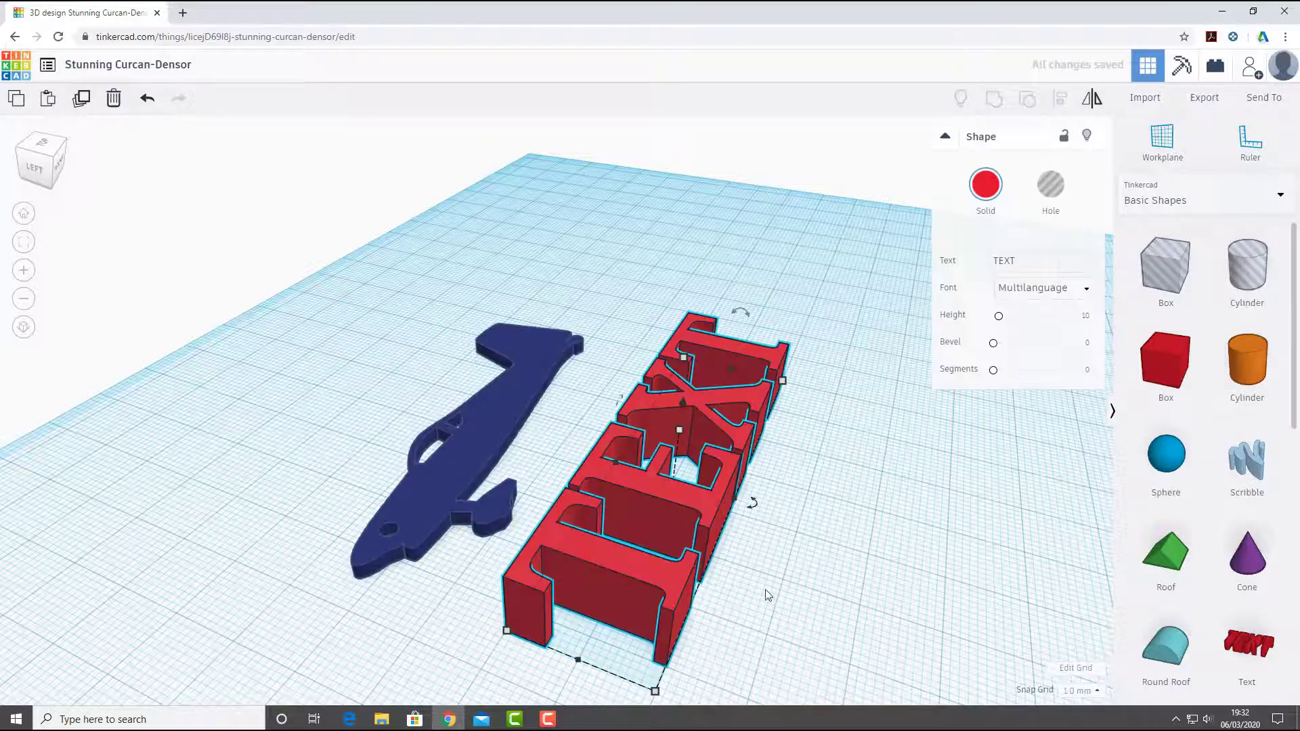
pyautogui.moveTo(728, 600); pyautogui.dragTo(613, 579, button='right')
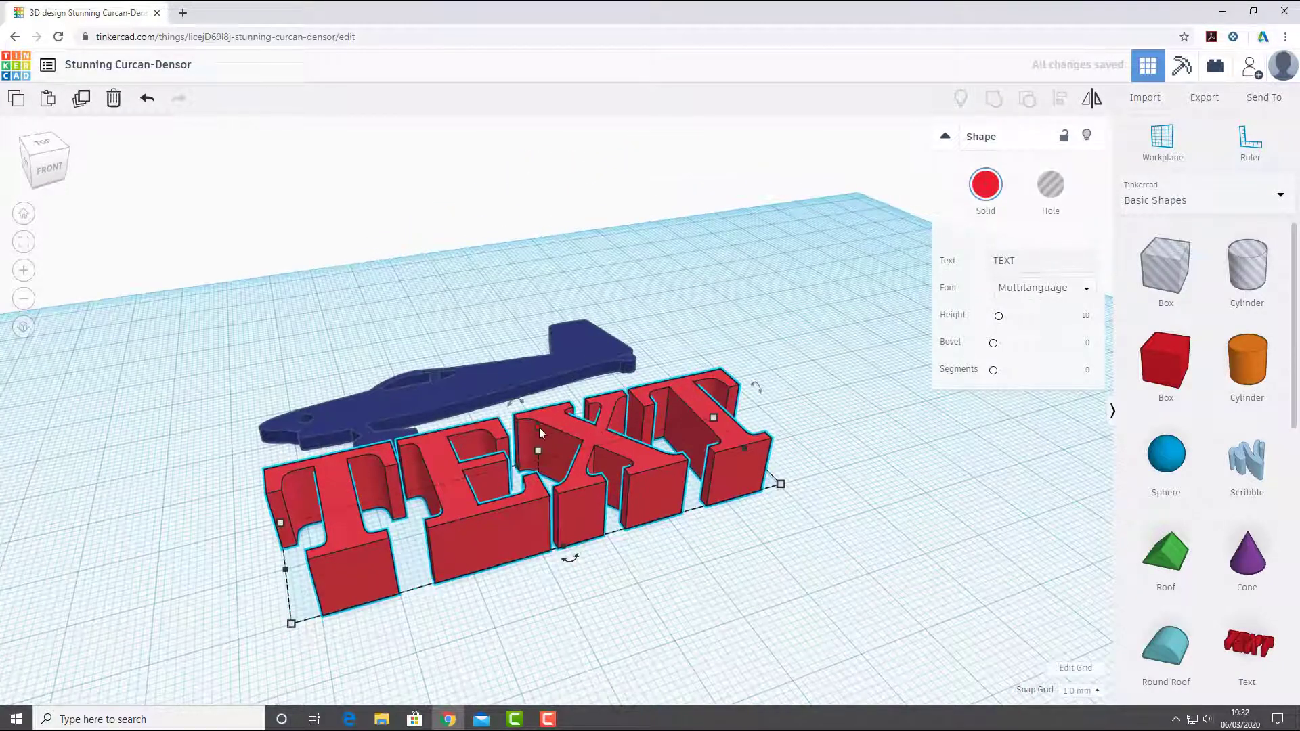
pyautogui.moveTo(539, 428); pyautogui.dragTo(538, 416)
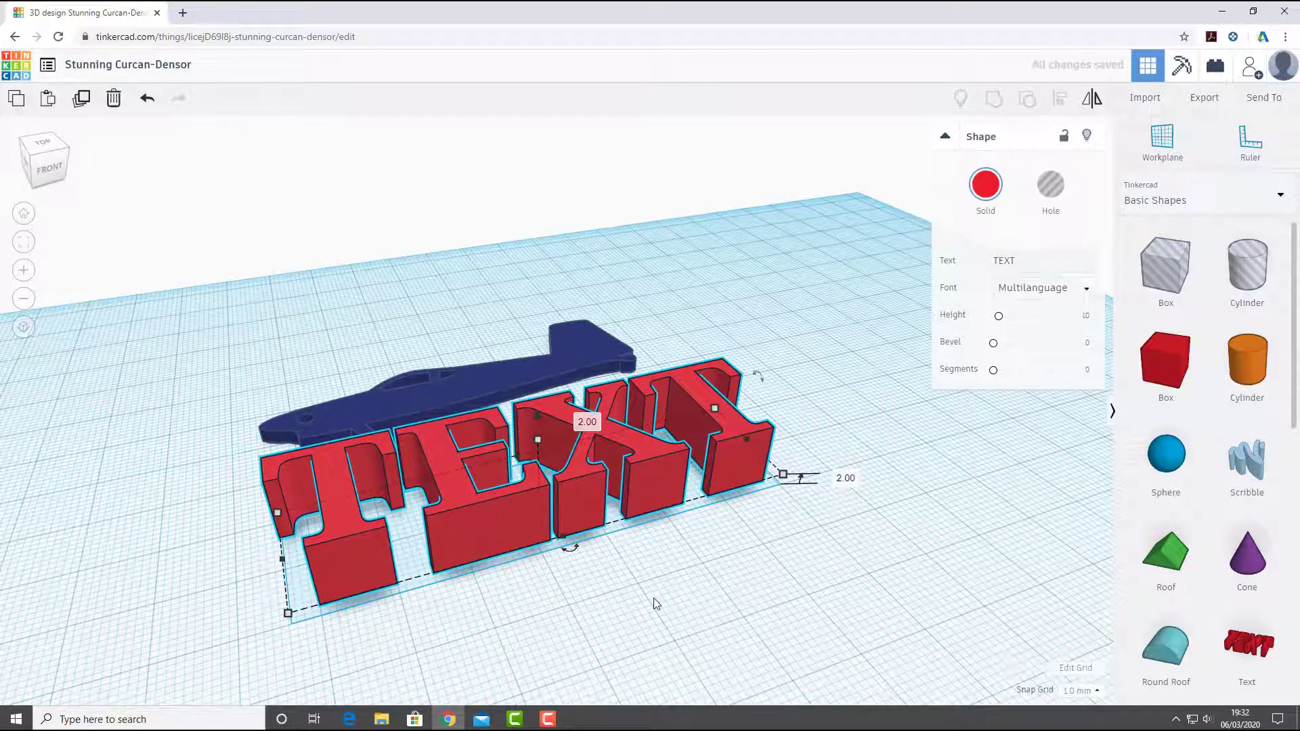
pyautogui.click(655, 604)
pyautogui.moveTo(644, 636); pyautogui.dragTo(572, 426, button='right')
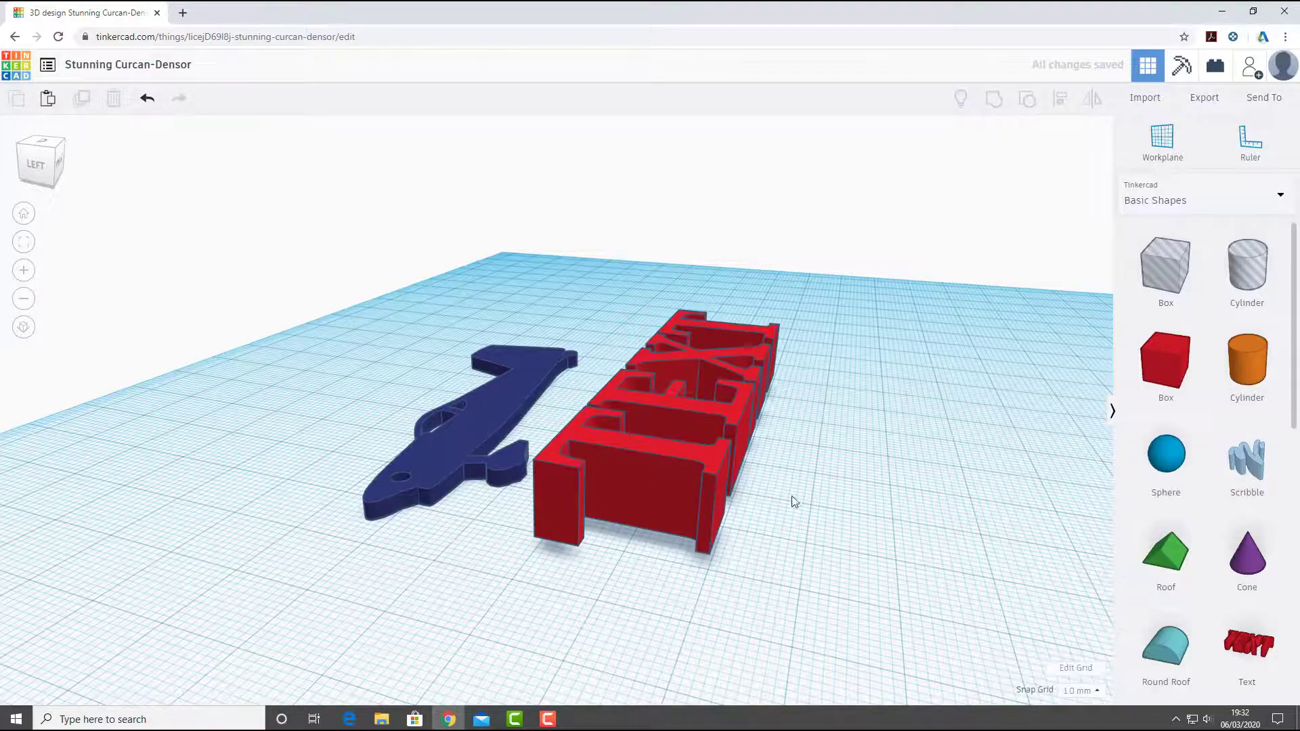
# - Delete the red text in front of the aircraft
pyautogui.moveTo(794, 501); pyautogui.dragTo(483, 533, button='right')
pyautogui.click(530, 503)
pyautogui.press('Delete')
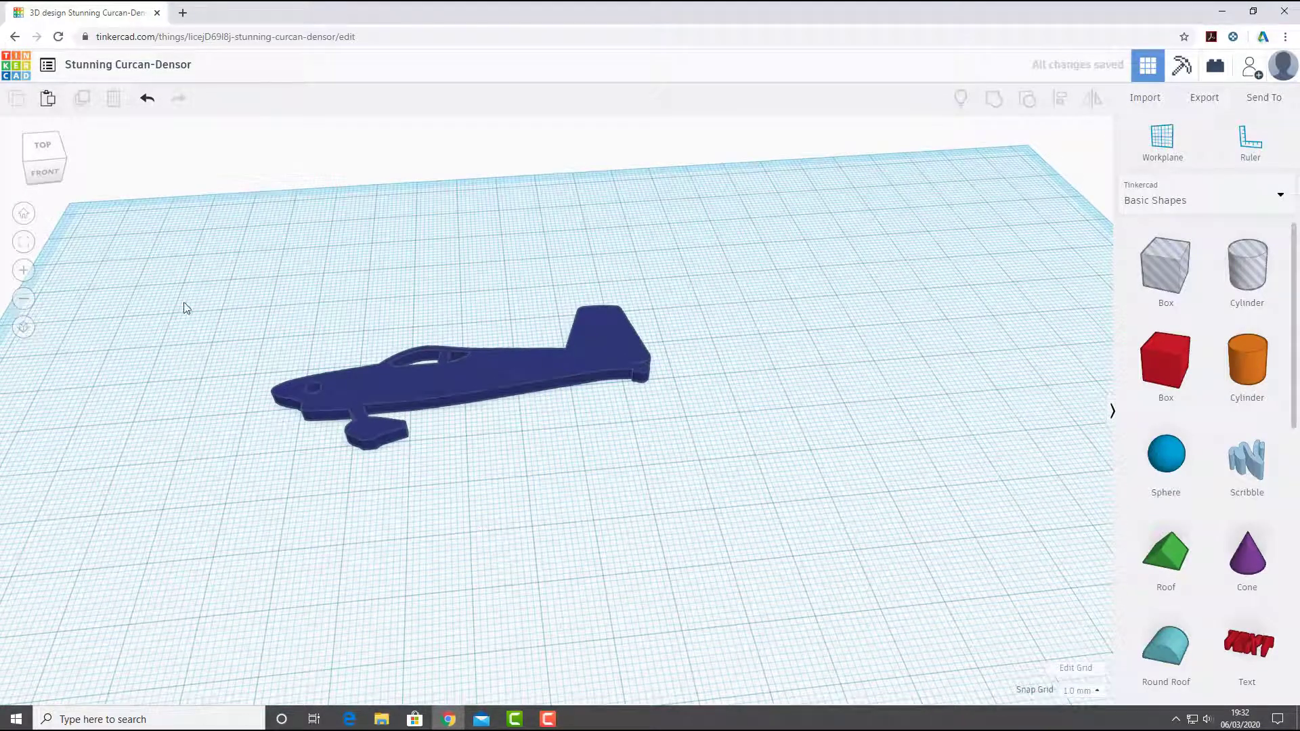
# - Place a temporary workplane on the upper face of the aircraft's fuselage
pyautogui.scroll(-3, 607, 427)
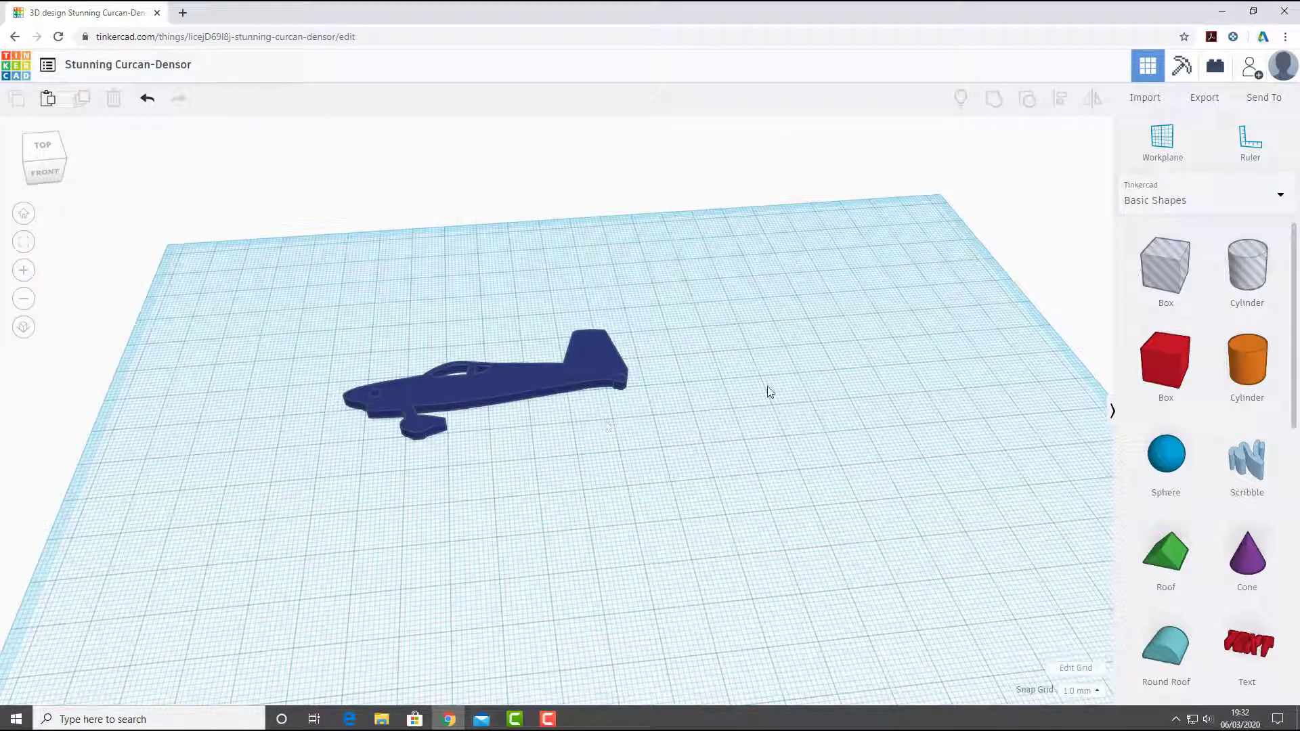
pyautogui.moveTo(769, 392); pyautogui.dragTo(581, 391, button='right')
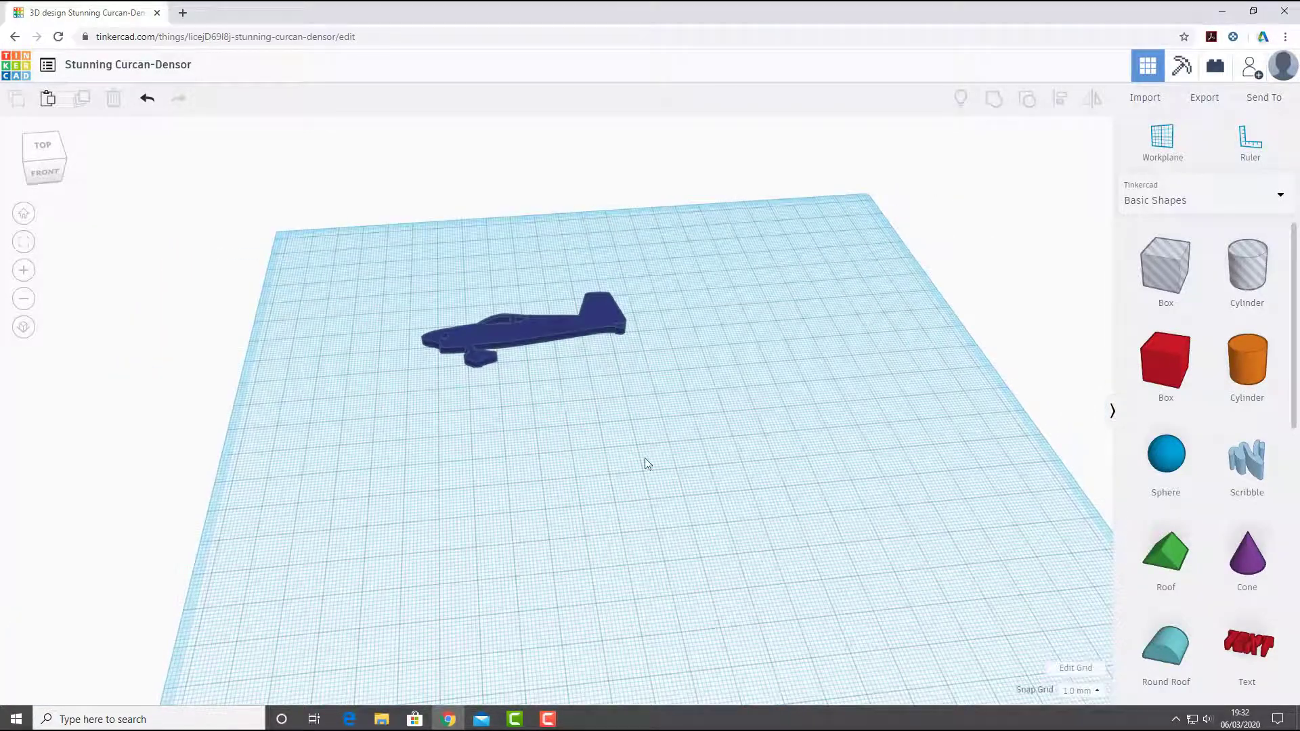
pyautogui.moveTo(705, 429); pyautogui.dragTo(666, 430, button='right')
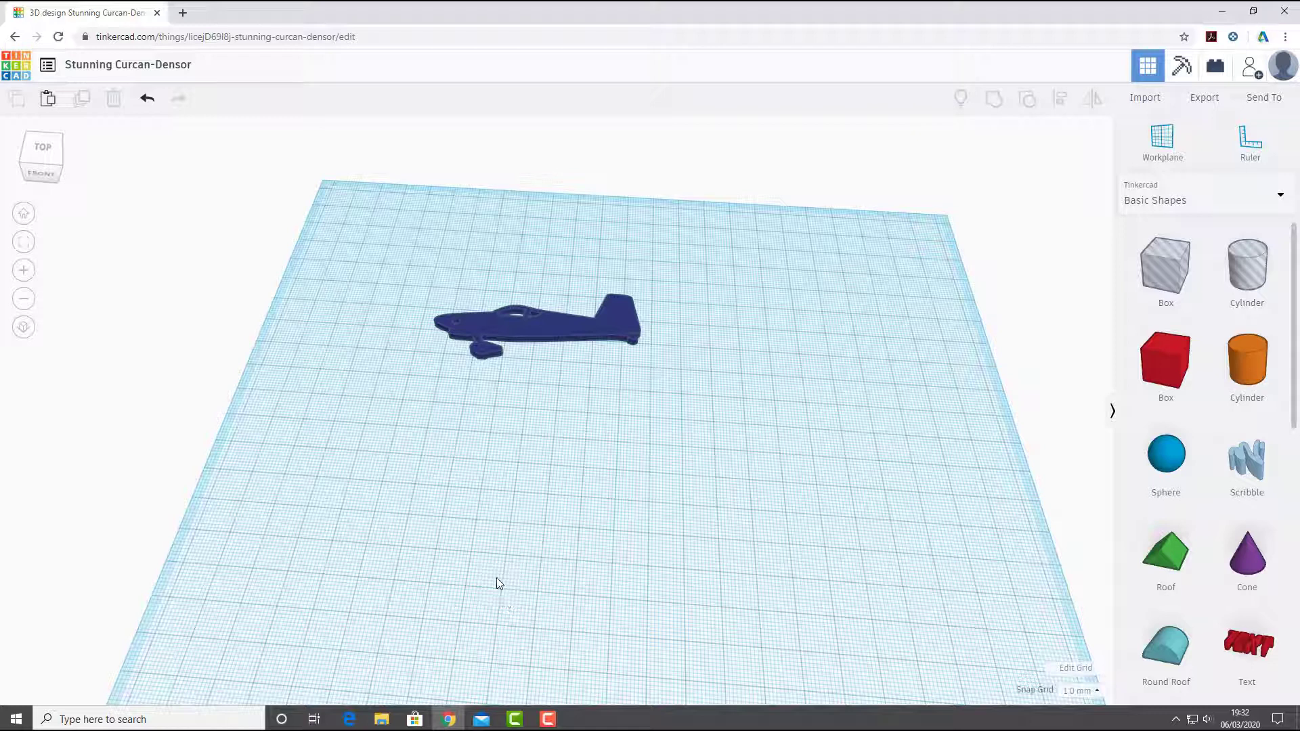
pyautogui.click(1170, 147)
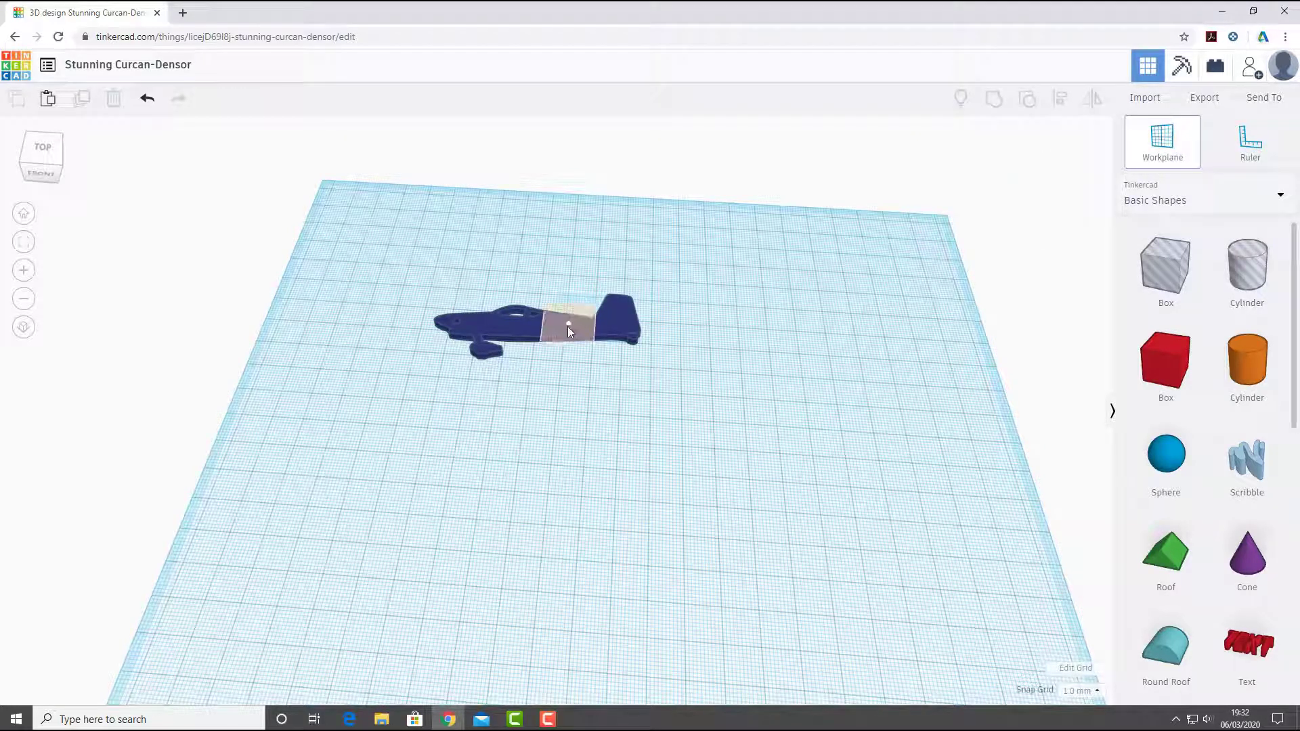
pyautogui.click(566, 328)
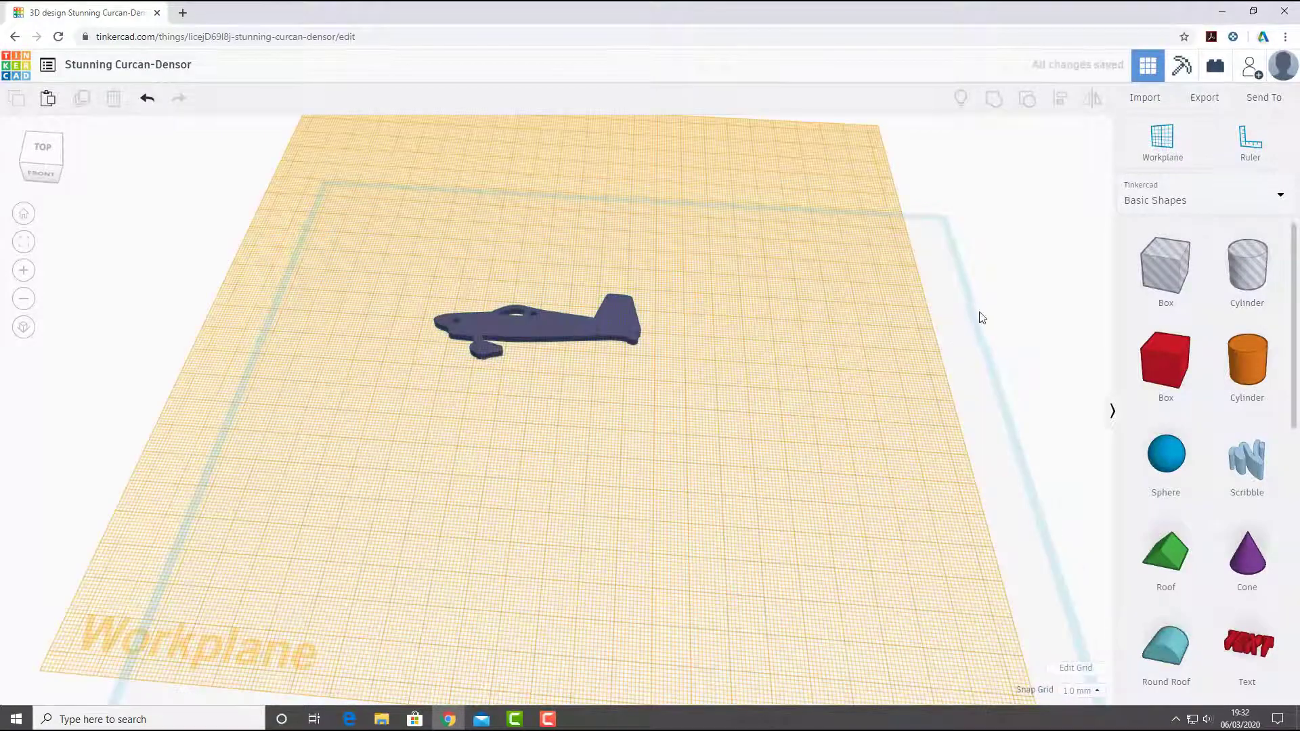
# - Place a Text shape on the aircraft, scale it down to fit the fuselage's height and position it just behind the canopy
pyautogui.scroll(5, 465, 329)
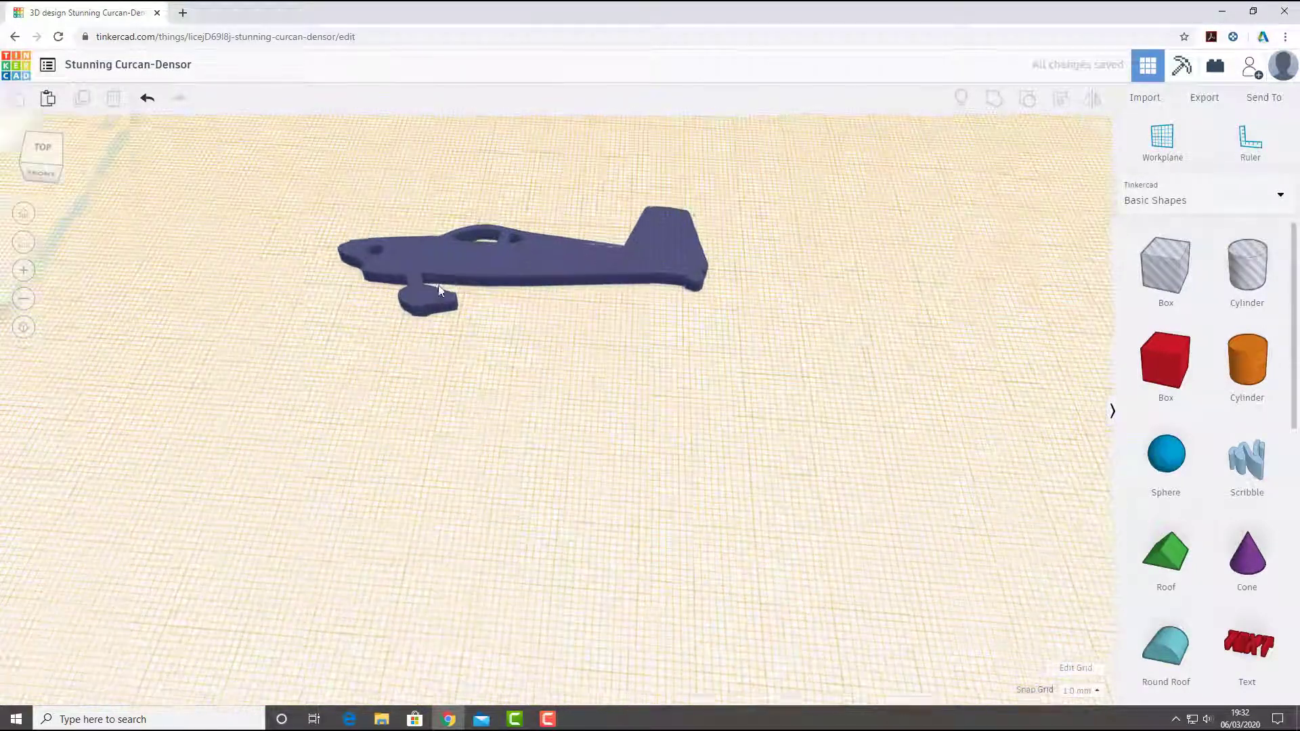
pyautogui.moveTo(569, 448); pyautogui.dragTo(556, 364, button='right')
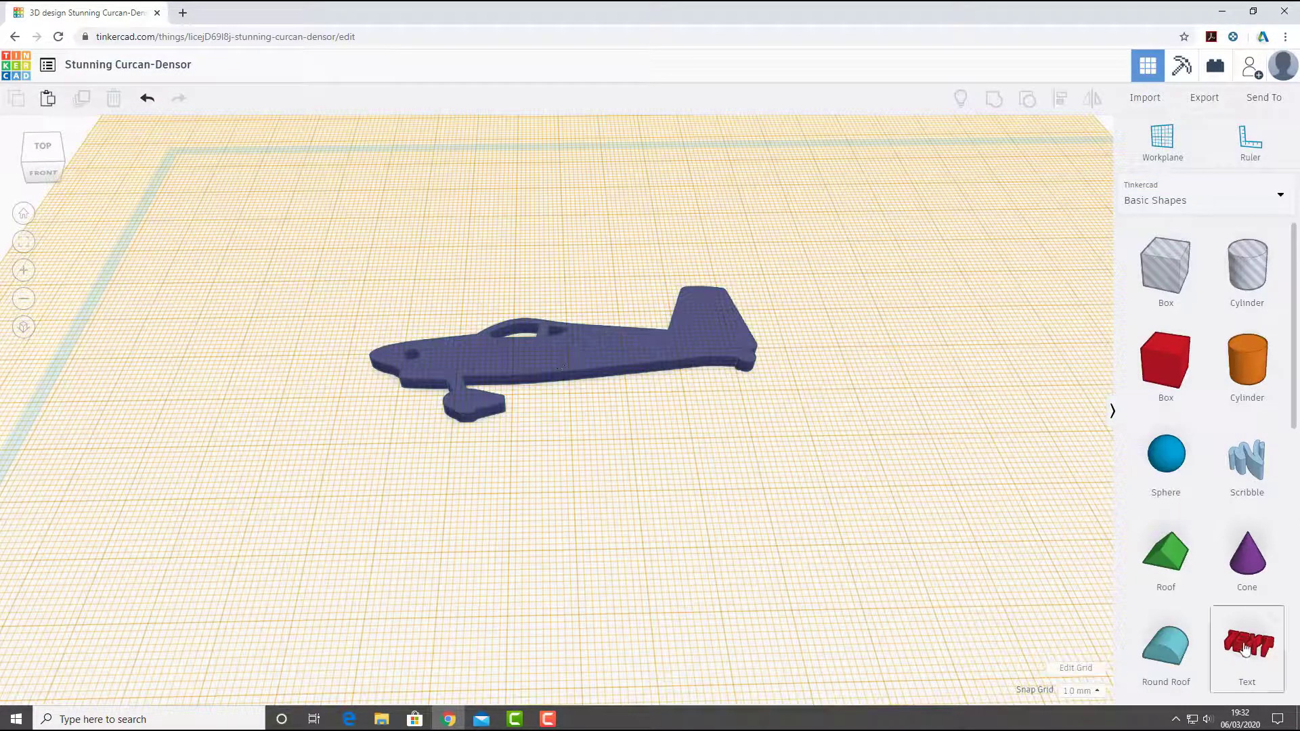
pyautogui.moveTo(1247, 643); pyautogui.dragTo(566, 351)
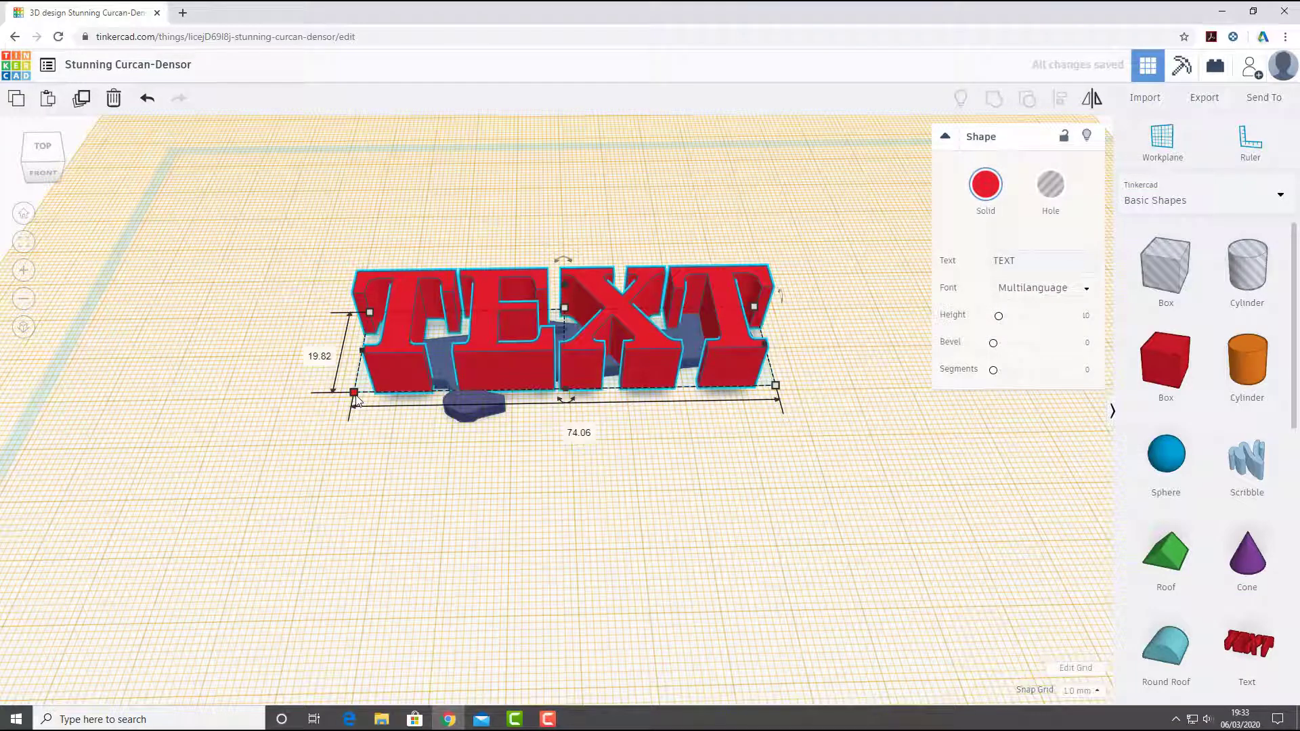
pyautogui.keyDown('shift'); pyautogui.moveTo(354, 393); pyautogui.dragTo(522, 355); pyautogui.keyUp('shift')
pyautogui.keyDown('shift'); pyautogui.moveTo(664, 355); pyautogui.dragTo(588, 354); pyautogui.keyUp('shift')
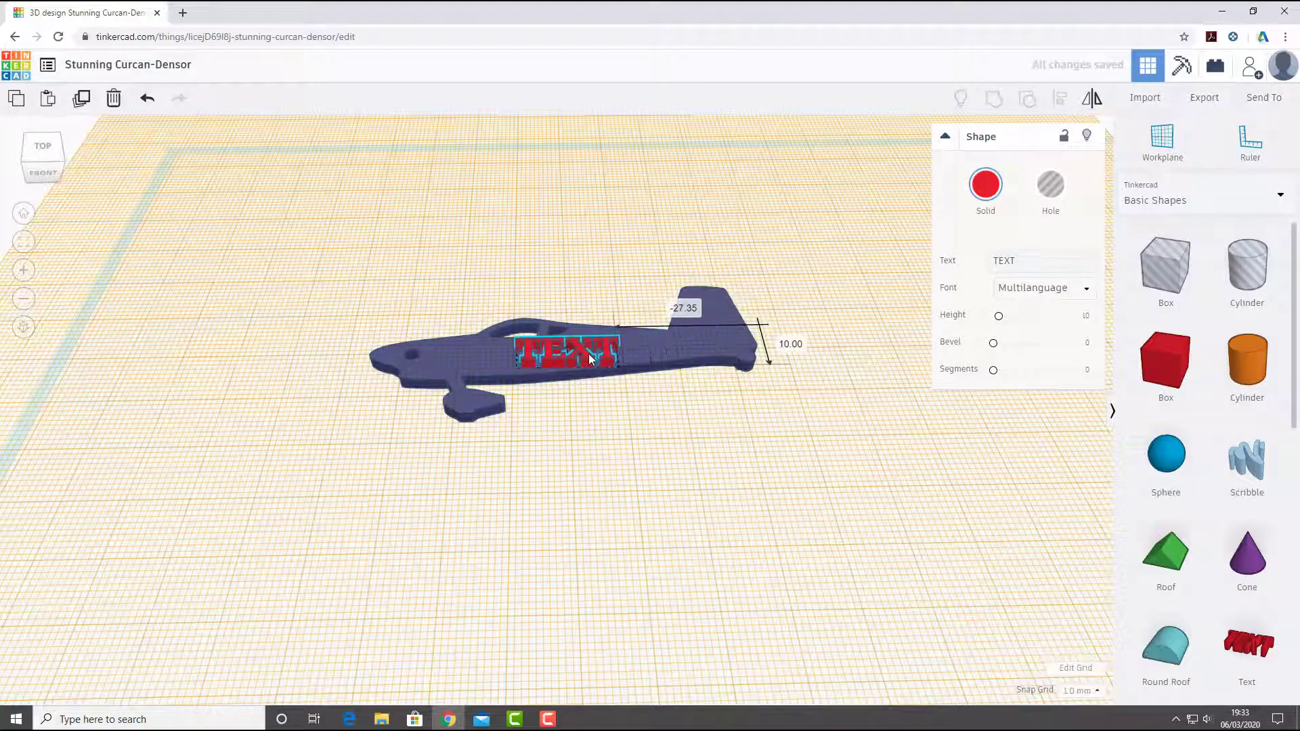
# - Change the text to RV7 and shift it along the fuselage towards the nose, beneath the canopy
pyautogui.click(594, 421)
pyautogui.moveTo(594, 416); pyautogui.dragTo(560, 395, button='right')
pyautogui.click(550, 381)
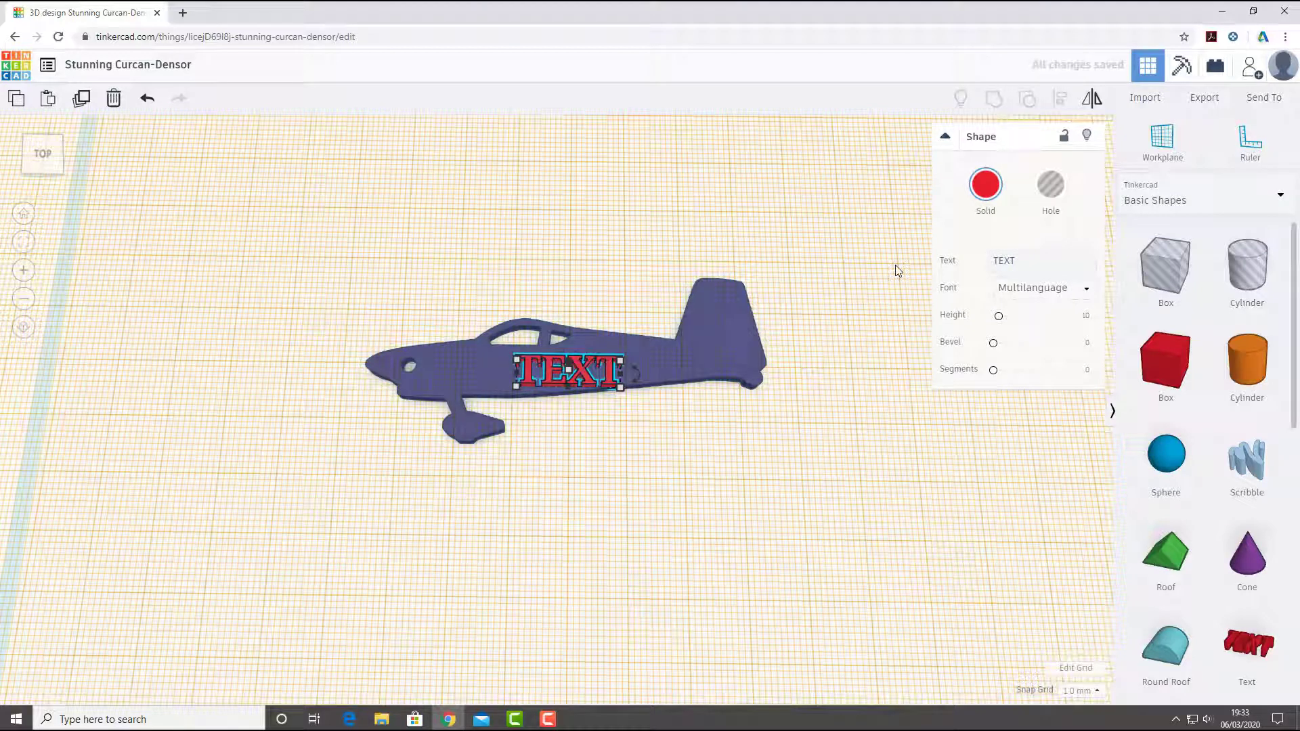
pyautogui.click(1002, 261)
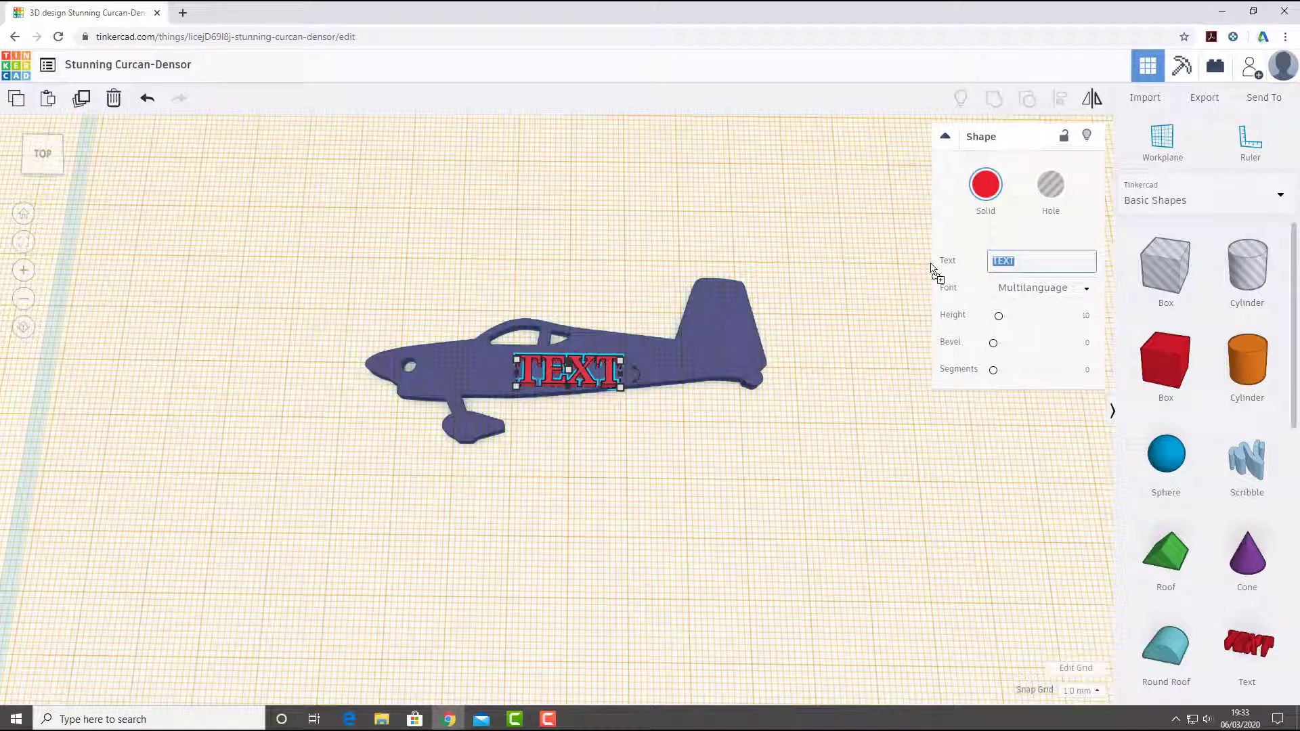
pyautogui.write('I')
pyautogui.write('V')
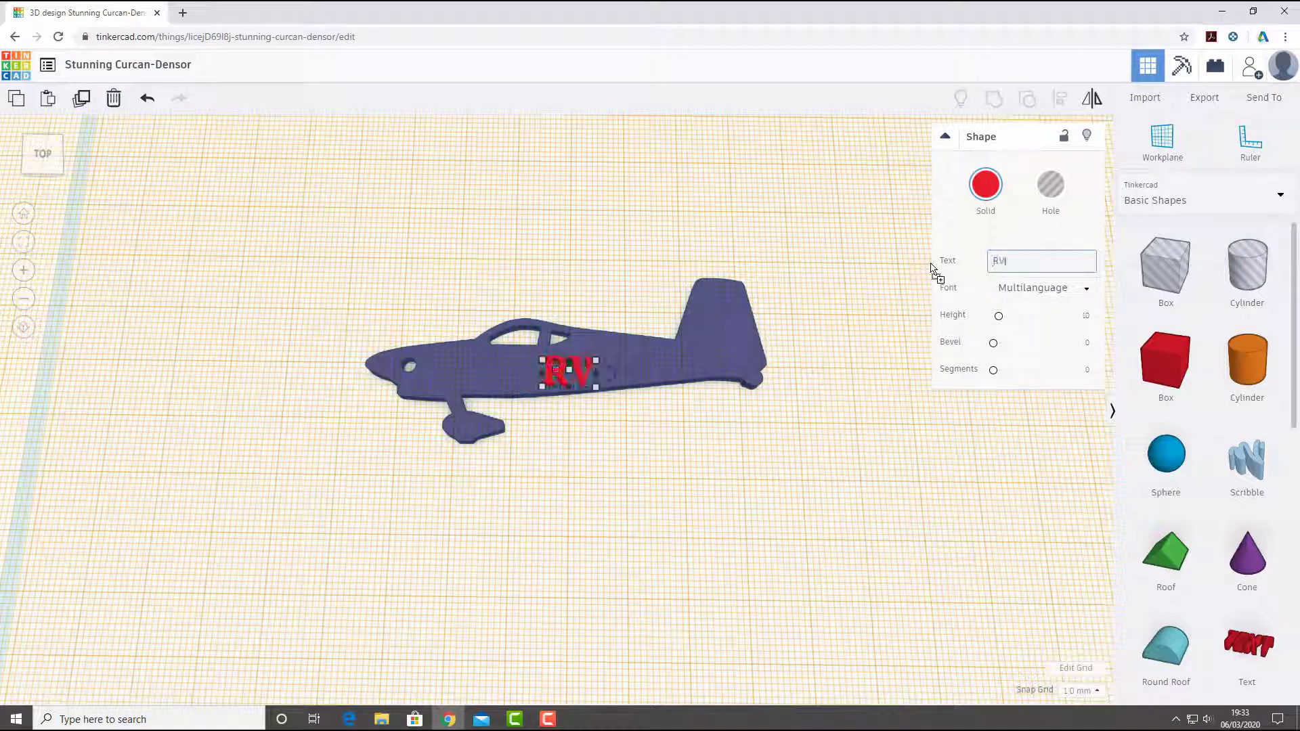
pyautogui.write('7')
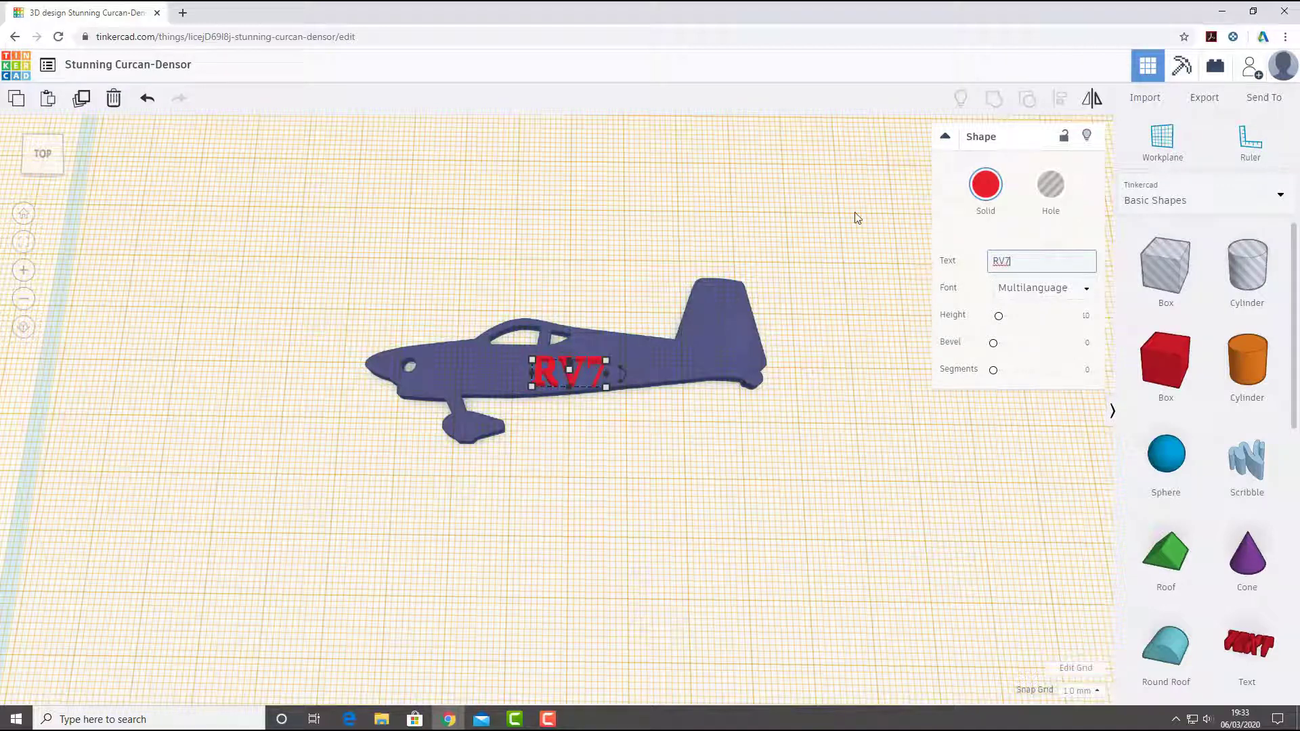
pyautogui.click(879, 272)
pyautogui.moveTo(570, 380); pyautogui.dragTo(501, 386)
pyautogui.click(571, 531)
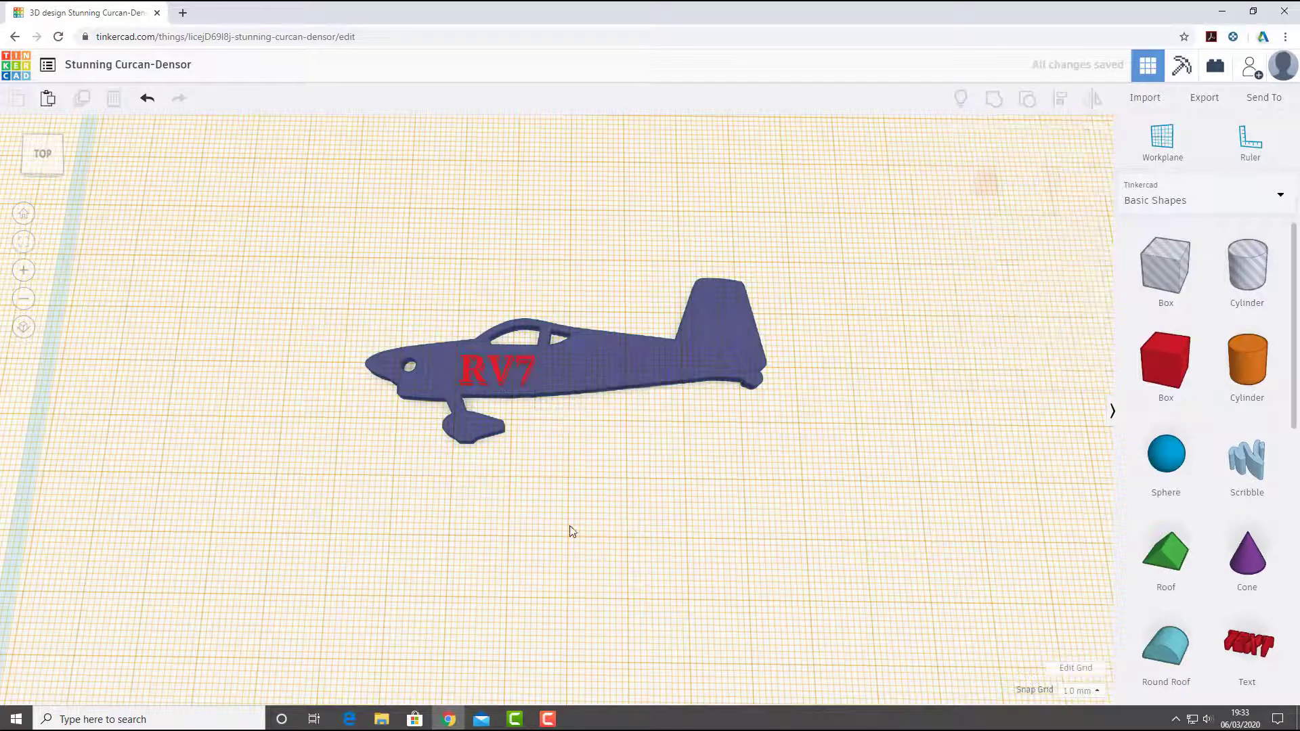
# - Lower the RV7 text by 1 mm into the fuselage
pyautogui.moveTo(571, 531); pyautogui.dragTo(473, 393, button='right')
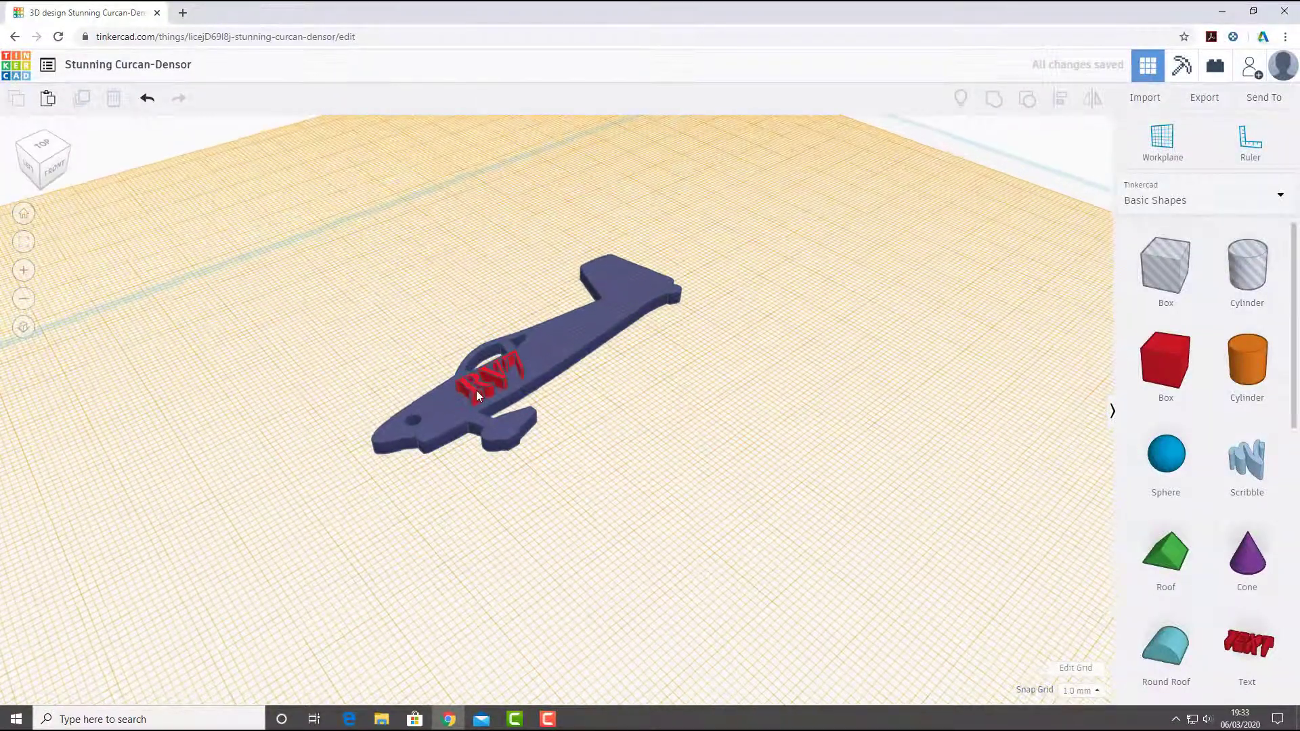
pyautogui.click(477, 390)
pyautogui.scroll(3, 464, 375)
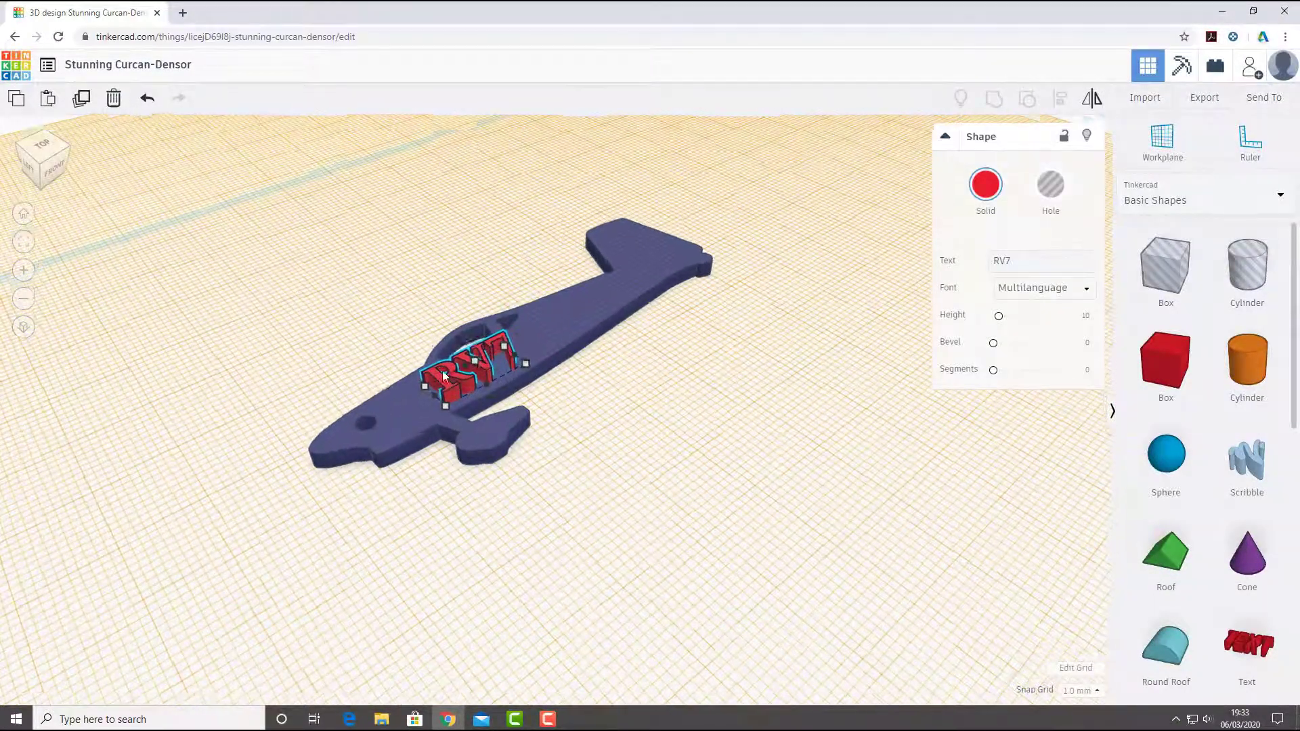
pyautogui.scroll(3, 421, 364)
pyautogui.moveTo(542, 359); pyautogui.dragTo(595, 412, button='middle')
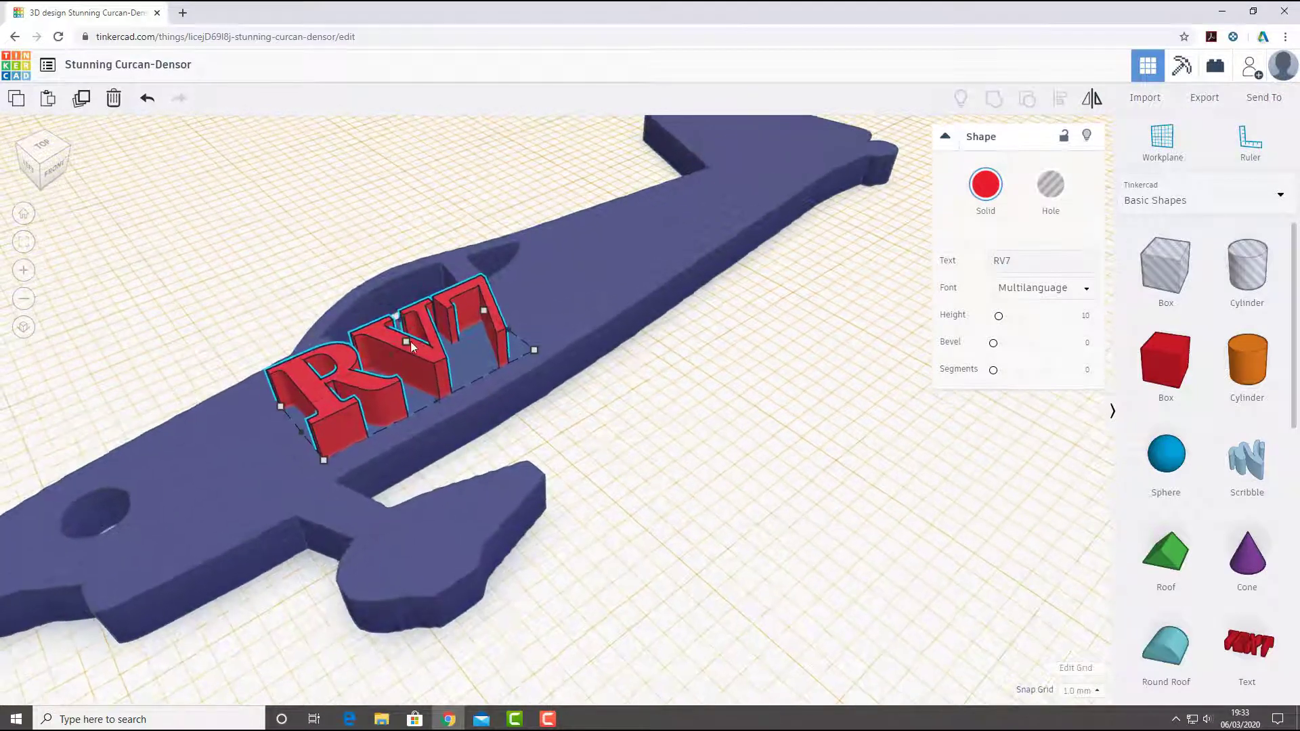
pyautogui.moveTo(405, 345)
pyautogui.moveTo(401, 316); pyautogui.dragTo(402, 325)
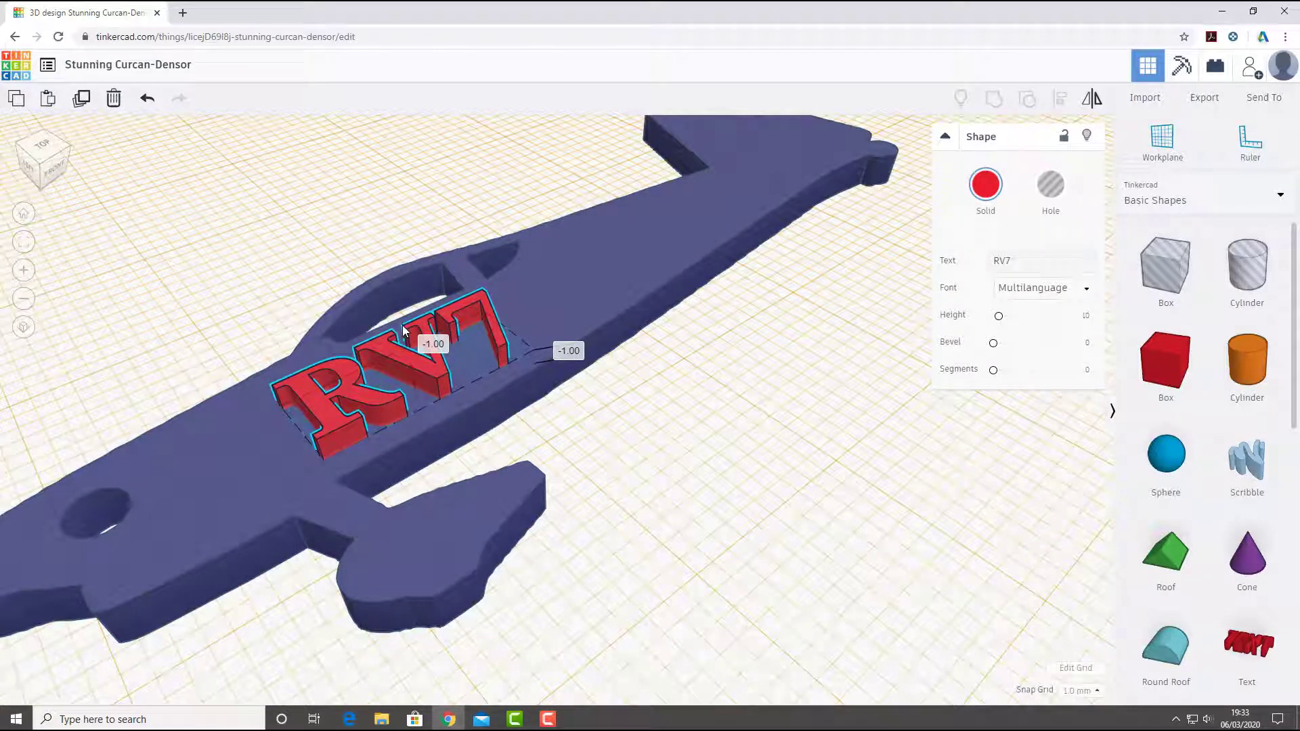
pyautogui.click(581, 474)
# - Turn the RV7 text into a hole and lower it further so it sinks into the fuselage's upper surface
pyautogui.click(425, 379)
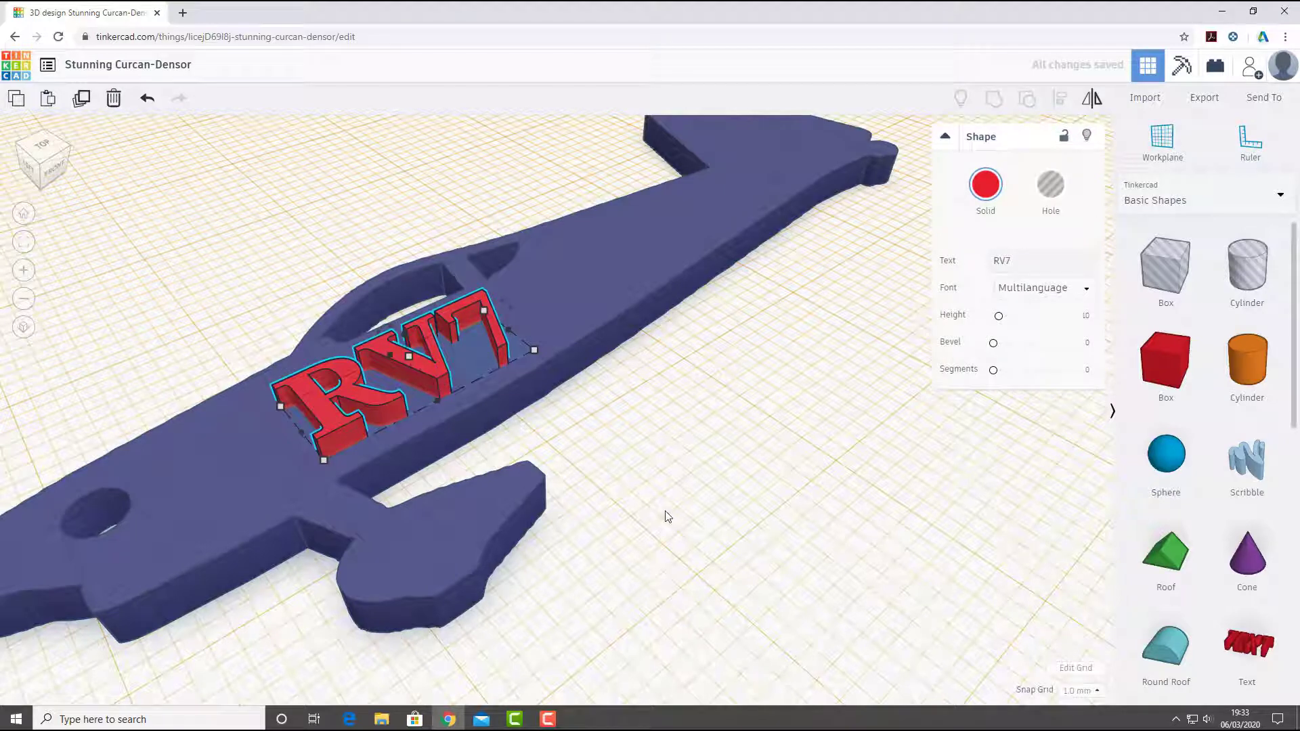
pyautogui.click(670, 542)
pyautogui.moveTo(670, 543); pyautogui.dragTo(420, 357, button='right')
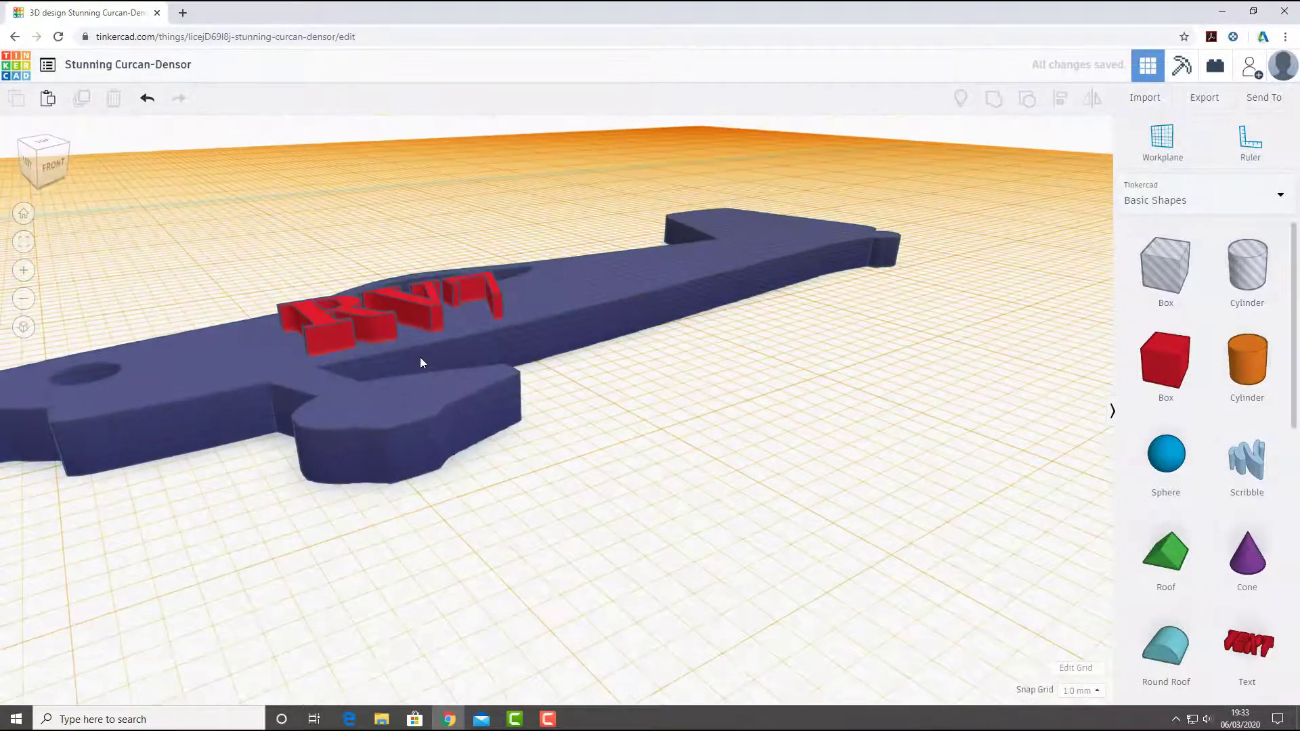
pyautogui.click(422, 310)
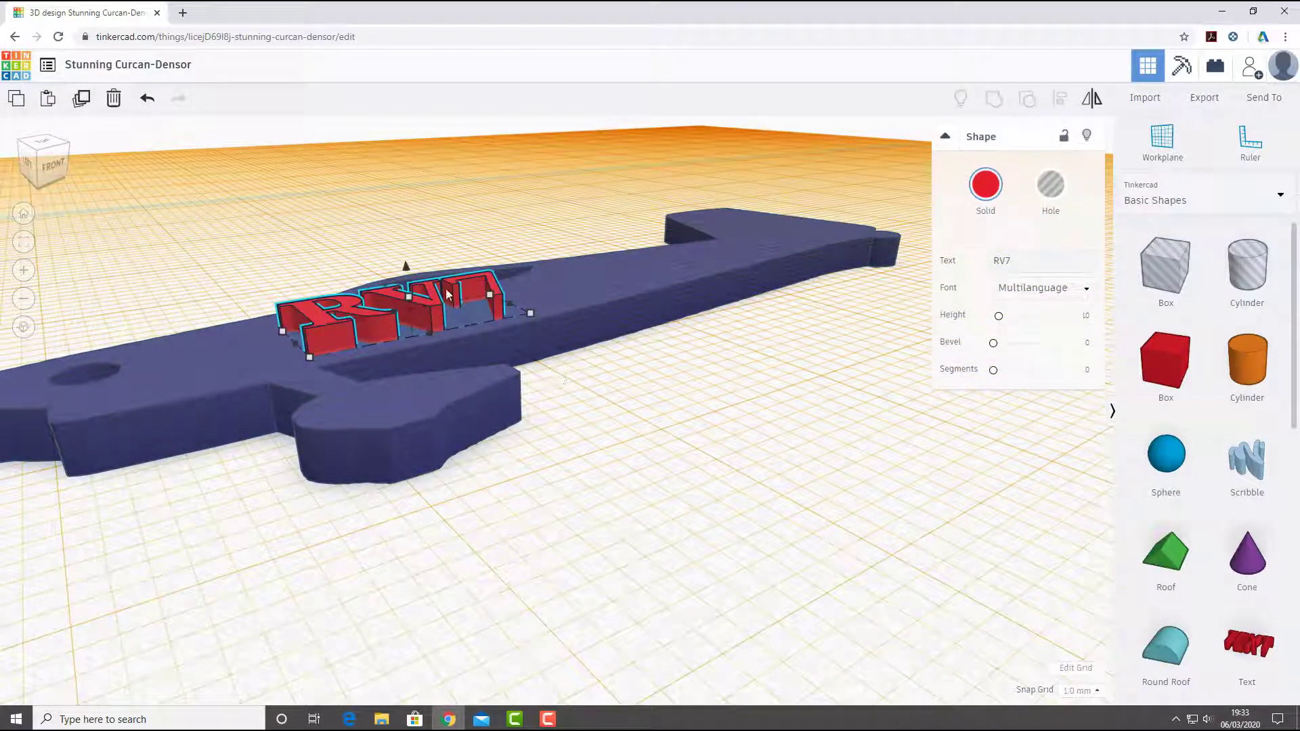
pyautogui.click(1050, 185)
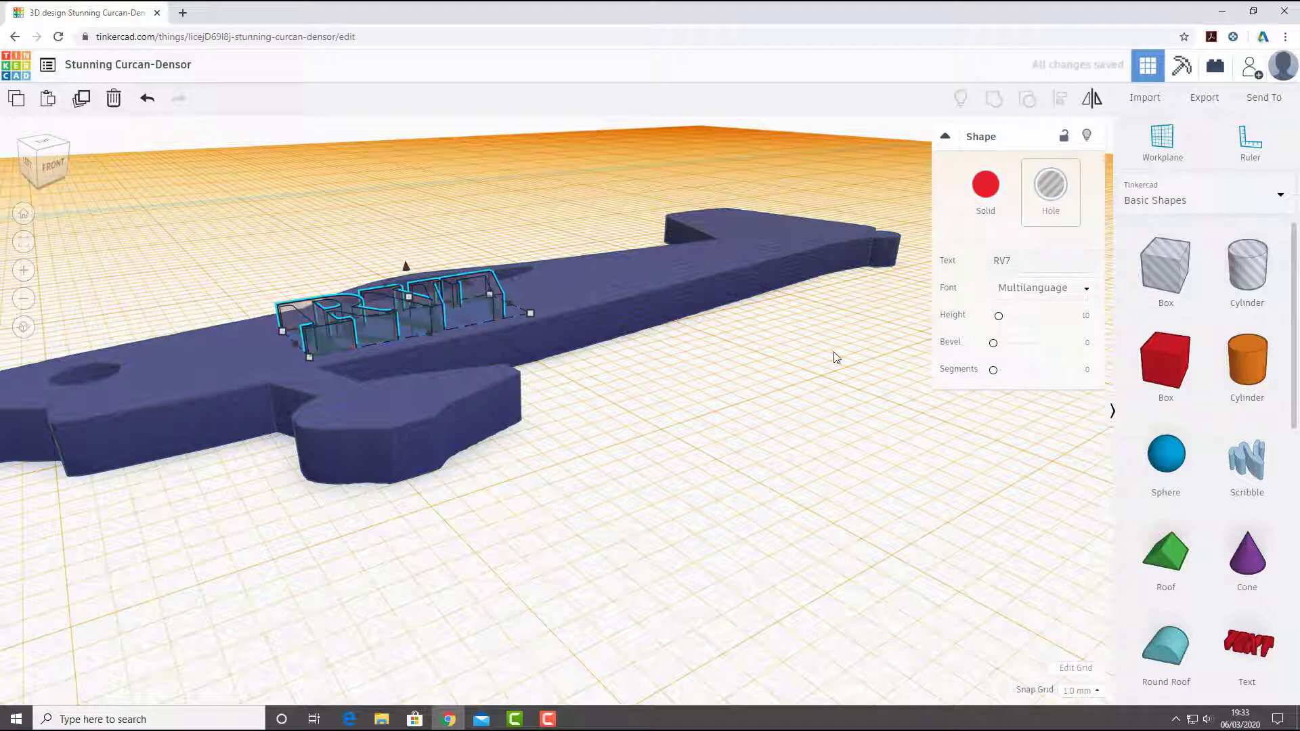
pyautogui.moveTo(406, 271); pyautogui.dragTo(409, 276)
pyautogui.click(646, 425)
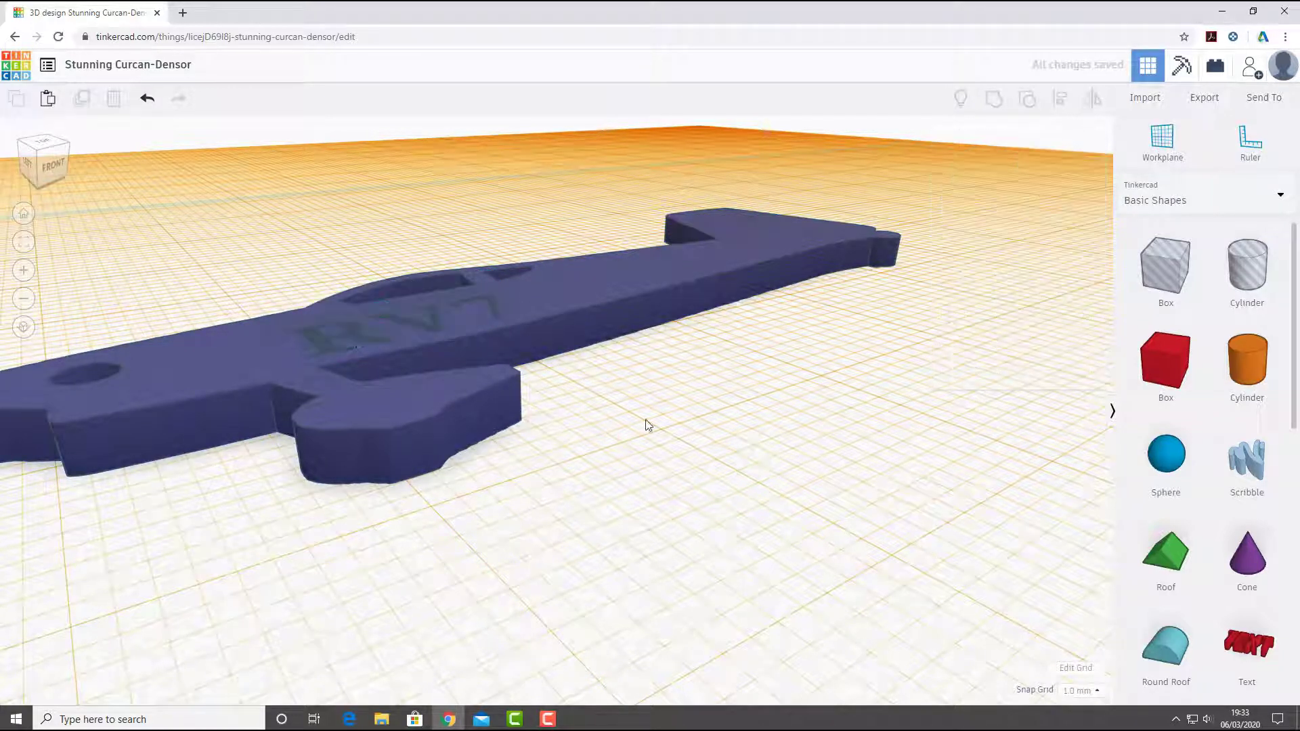
# - Group the aircraft with the RV7 text hole so the letters are cut into the fuselage
pyautogui.moveTo(644, 428); pyautogui.dragTo(421, 256)
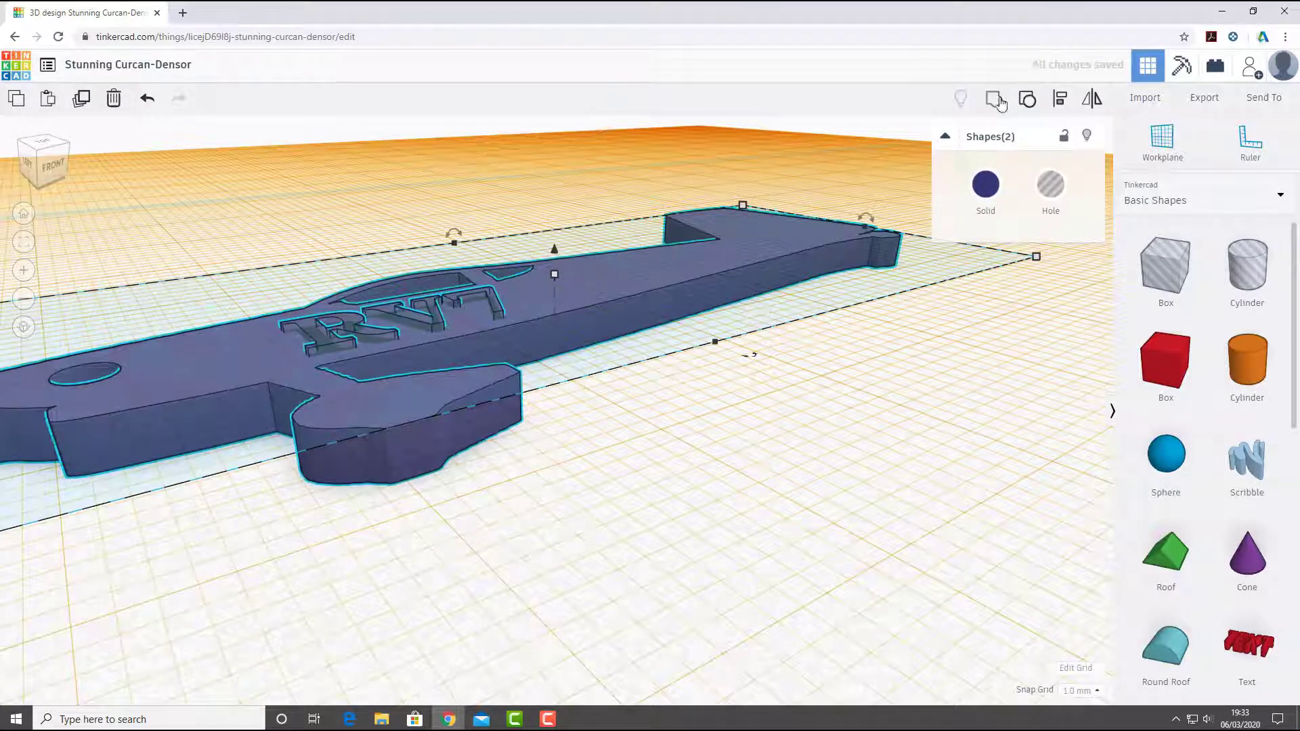
pyautogui.click(738, 517)
# - Examine the engraved RV7 lettering, nose hole and overall aircraft shape from above and from several angles and distances
pyautogui.moveTo(659, 347); pyautogui.dragTo(281, 407, button='right')
pyautogui.scroll(-5, 453, 414)
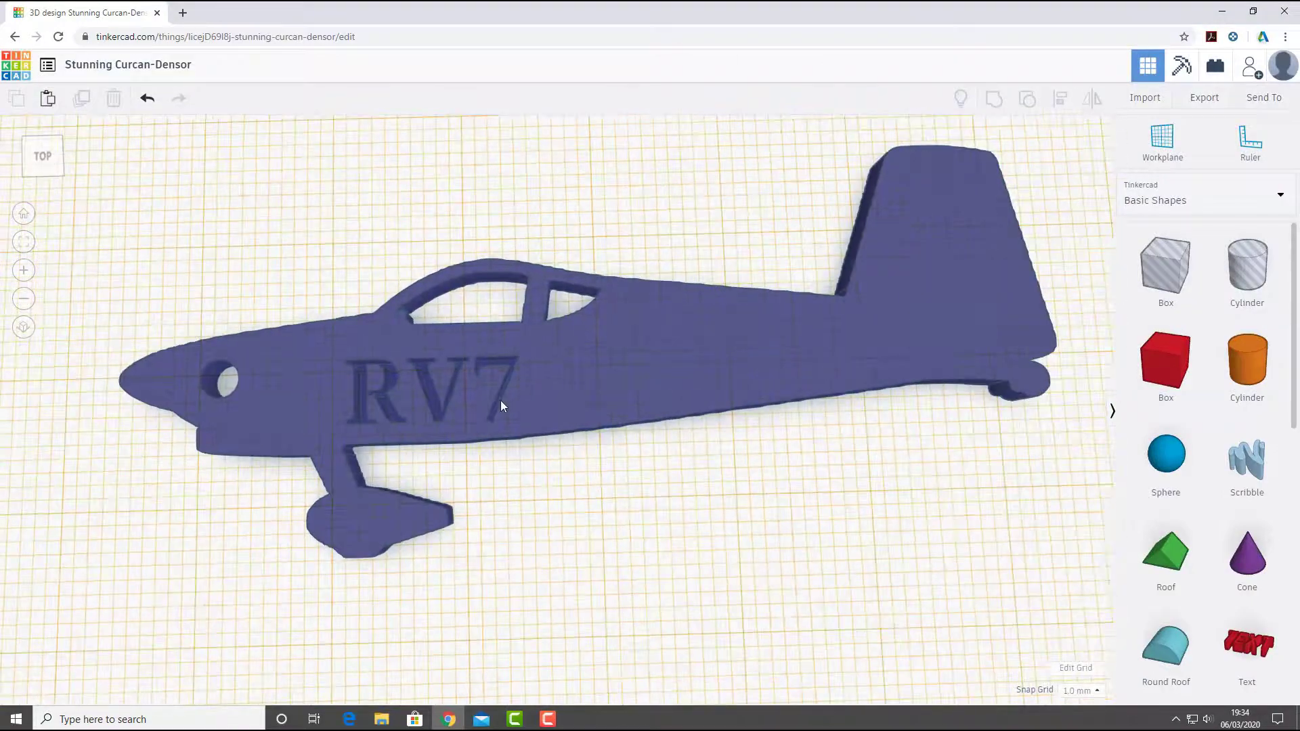
pyautogui.moveTo(618, 487); pyautogui.dragTo(449, 489, button='right')
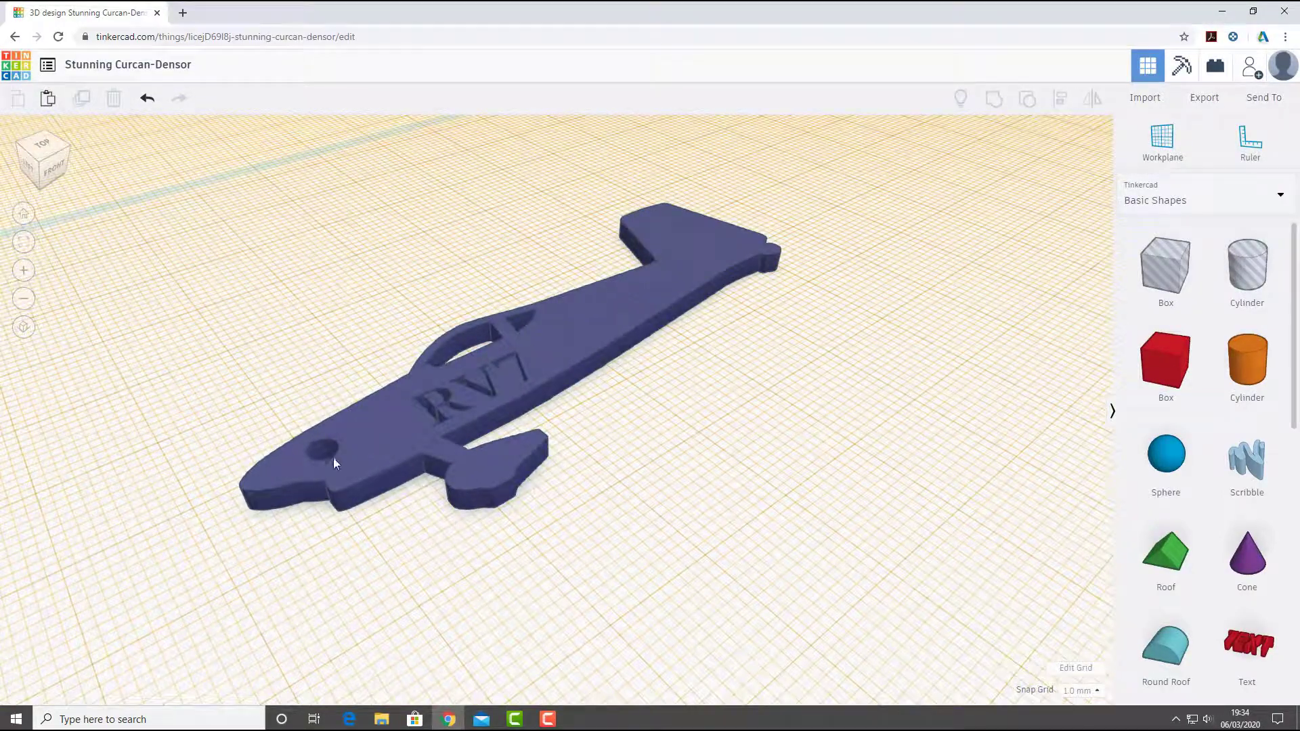
pyautogui.scroll(-3, 430, 441)
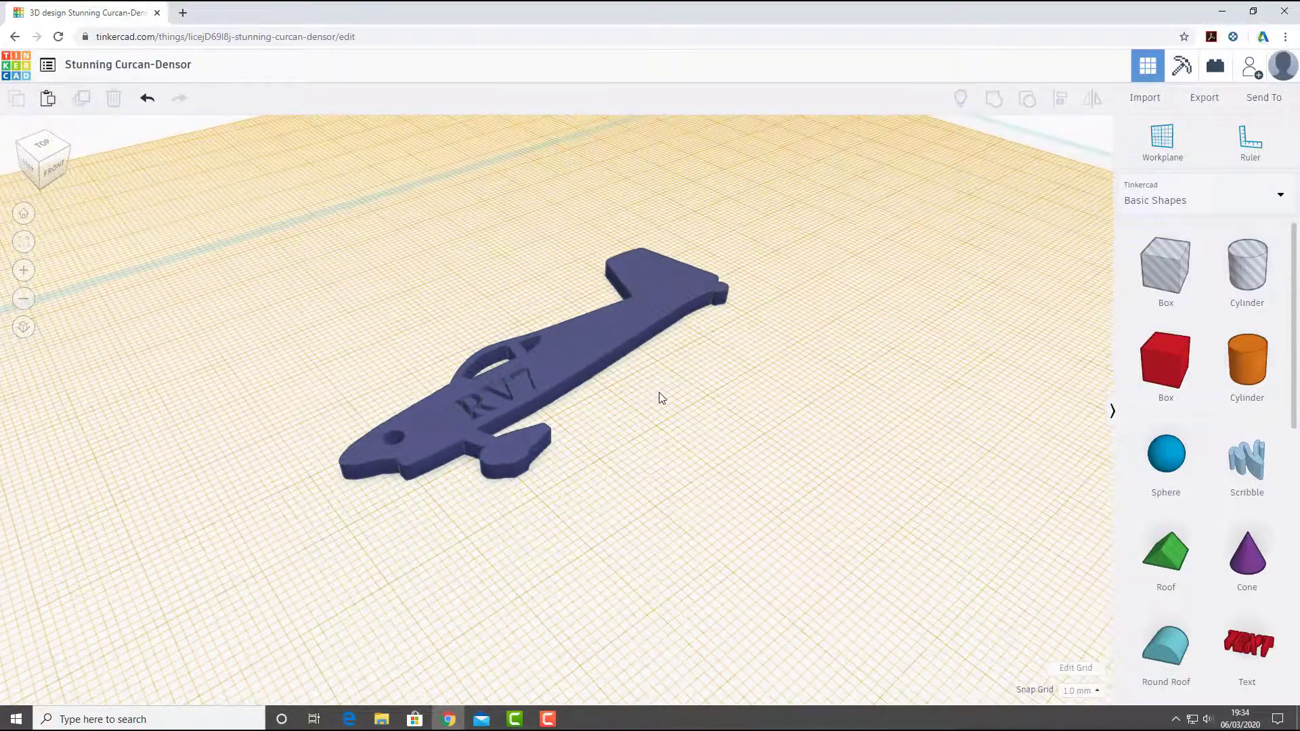
pyautogui.scroll(-2, 542, 433)
pyautogui.scroll(-2, 527, 455)
pyautogui.scroll(1, 537, 523)
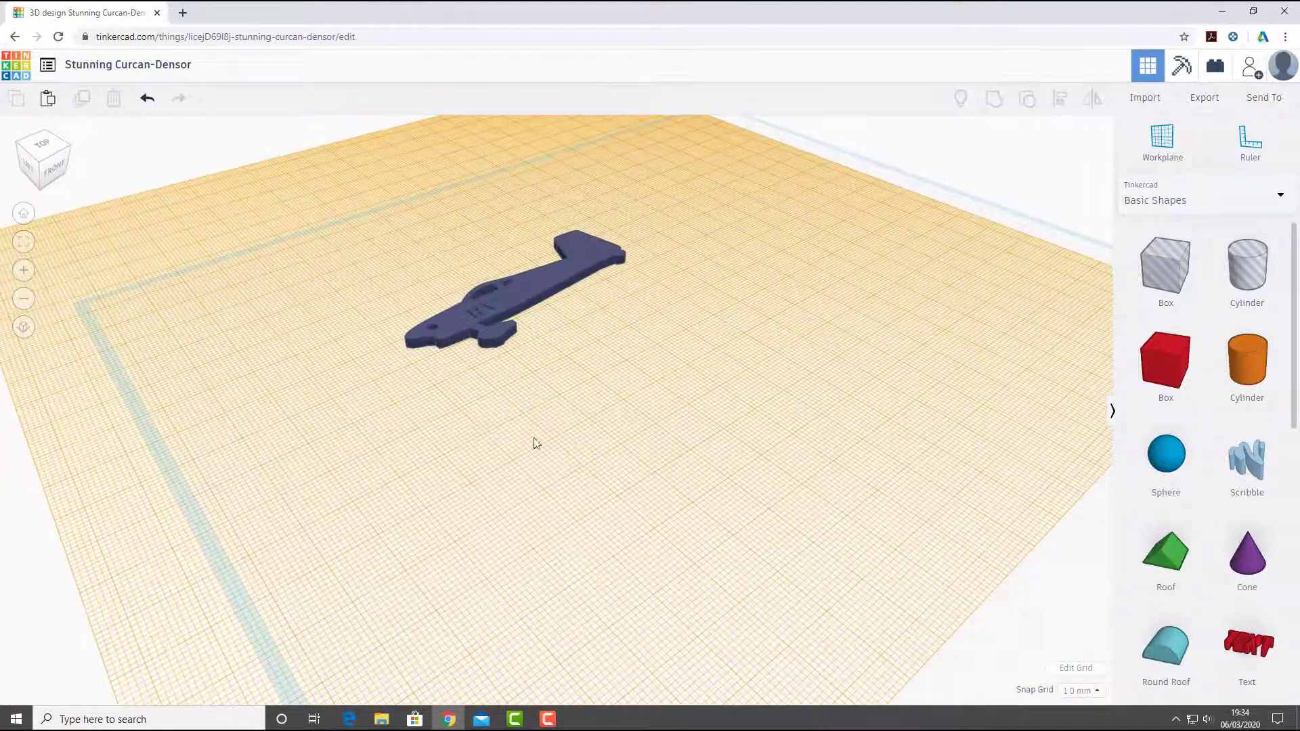
pyautogui.moveTo(531, 480); pyautogui.dragTo(466, 482, button='right')
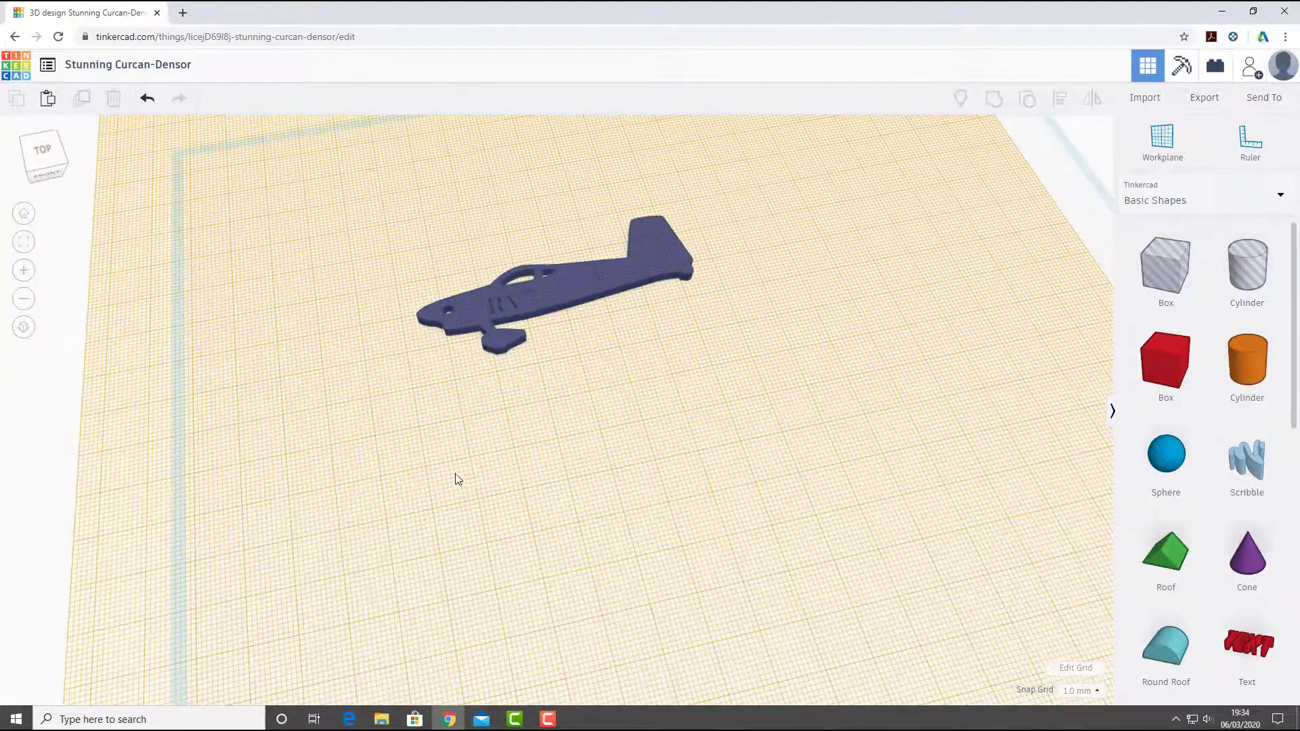
pyautogui.moveTo(530, 430); pyautogui.dragTo(815, 307, button='right')
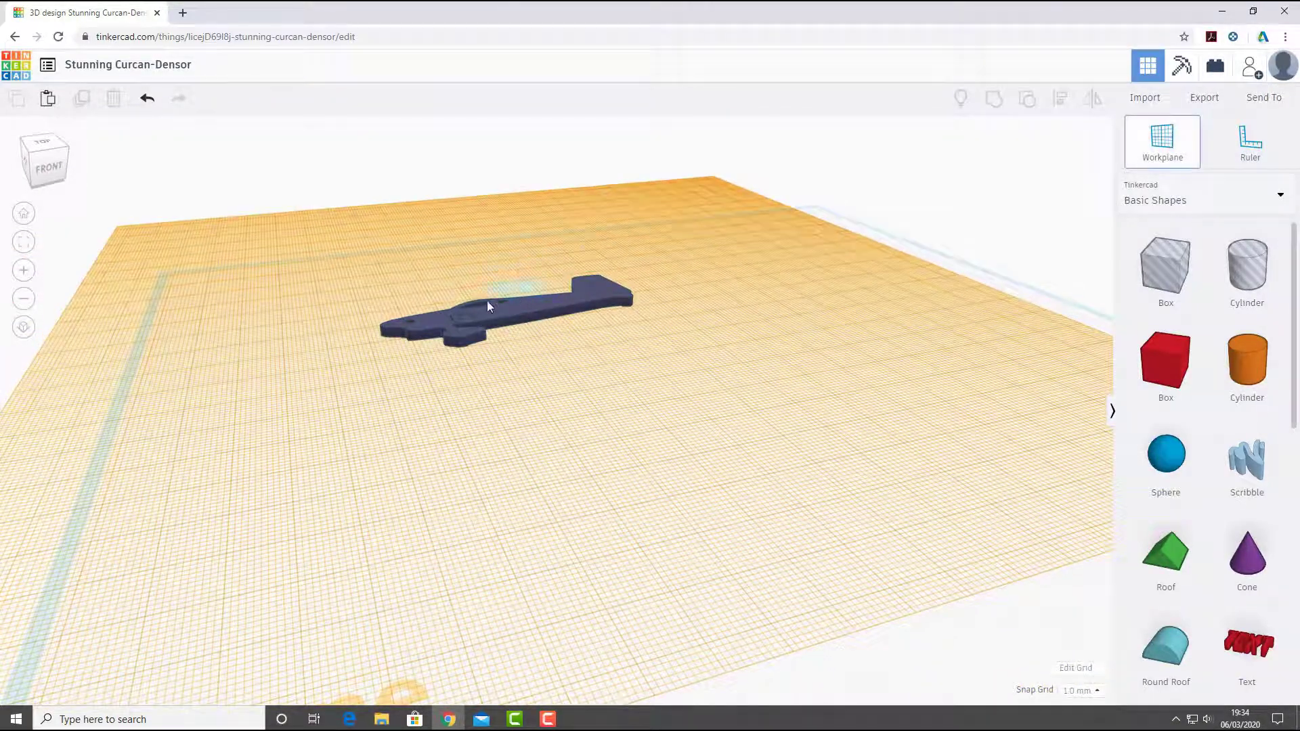
# - Place the workplane on the aircraft's upper surface, and relocate it to the vertical lower edge face of the fuselage near the nose
pyautogui.click(511, 303)
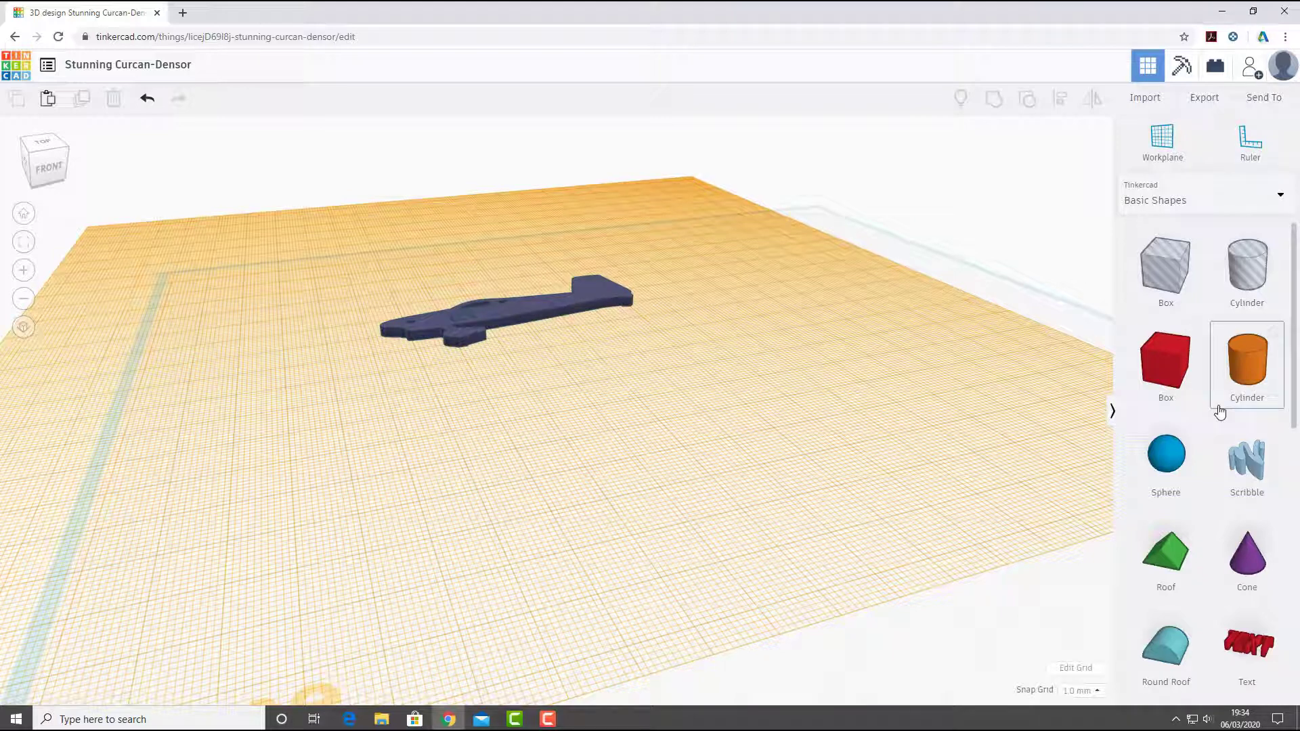
pyautogui.scroll(4, 424, 351)
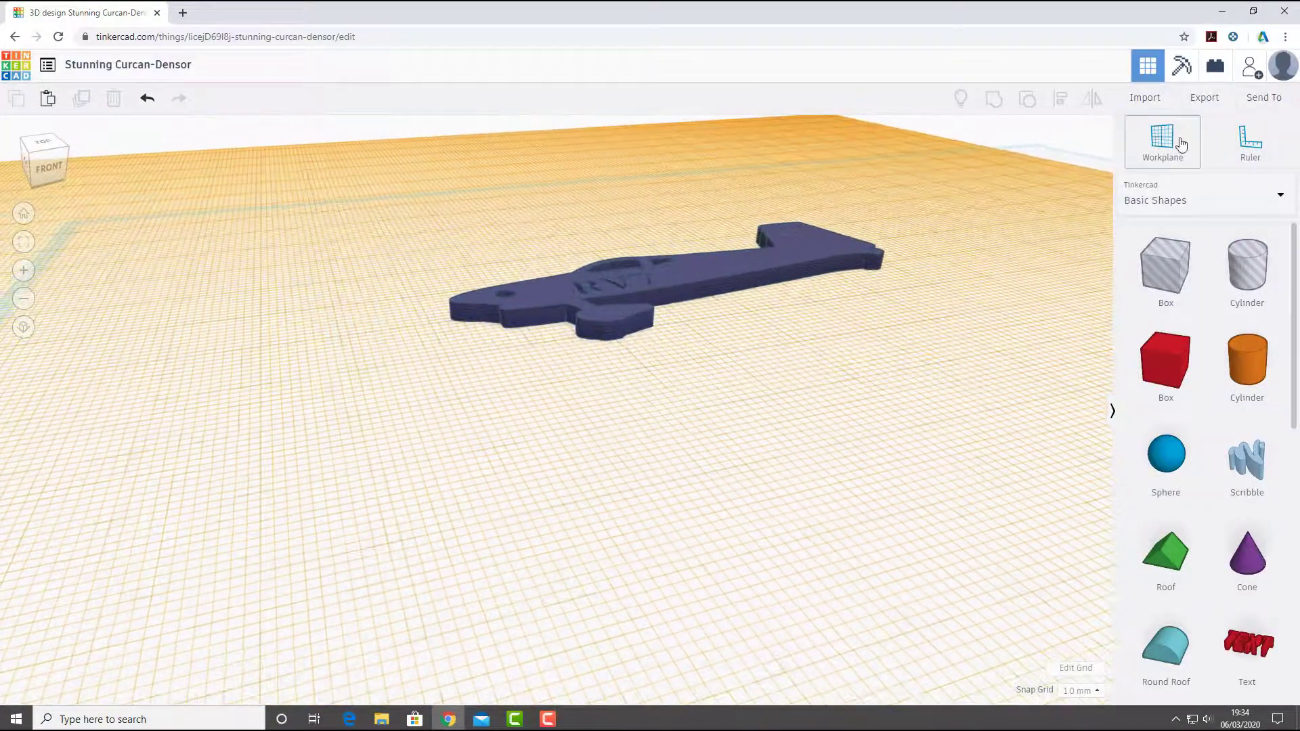
pyautogui.click(1174, 137)
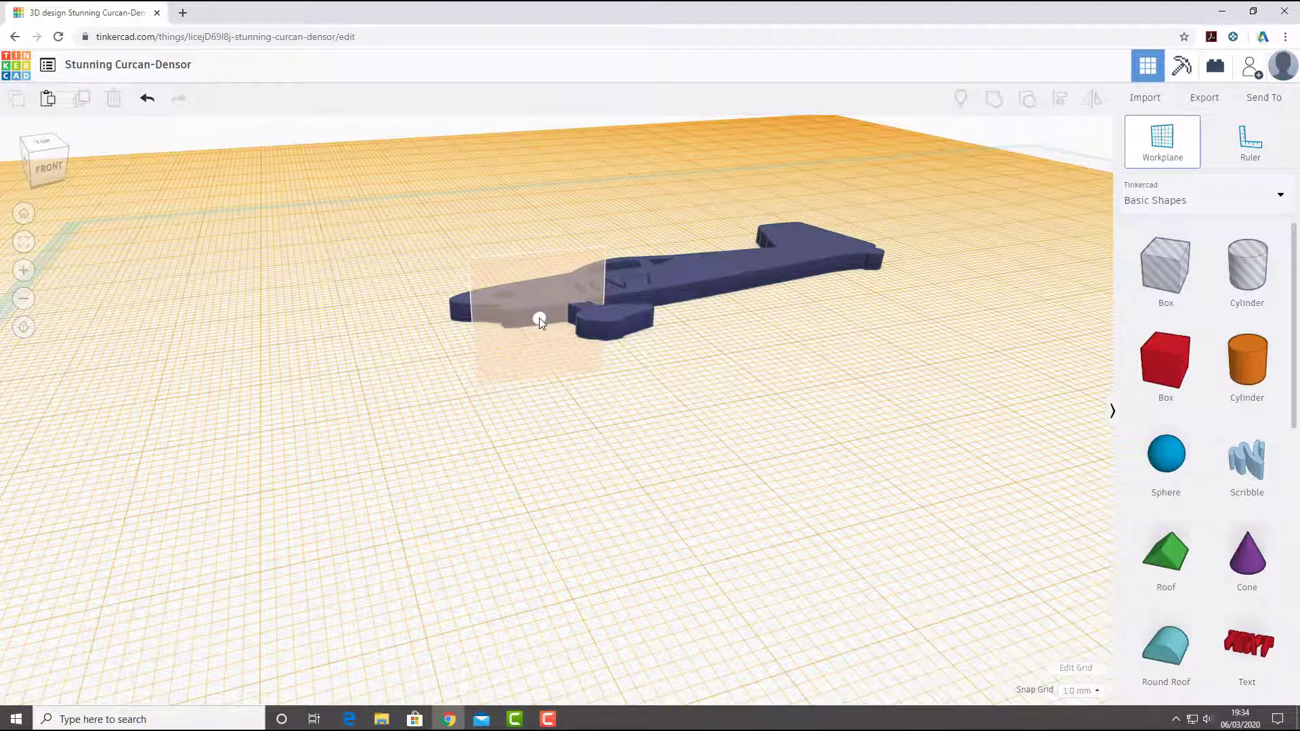
pyautogui.click(539, 319)
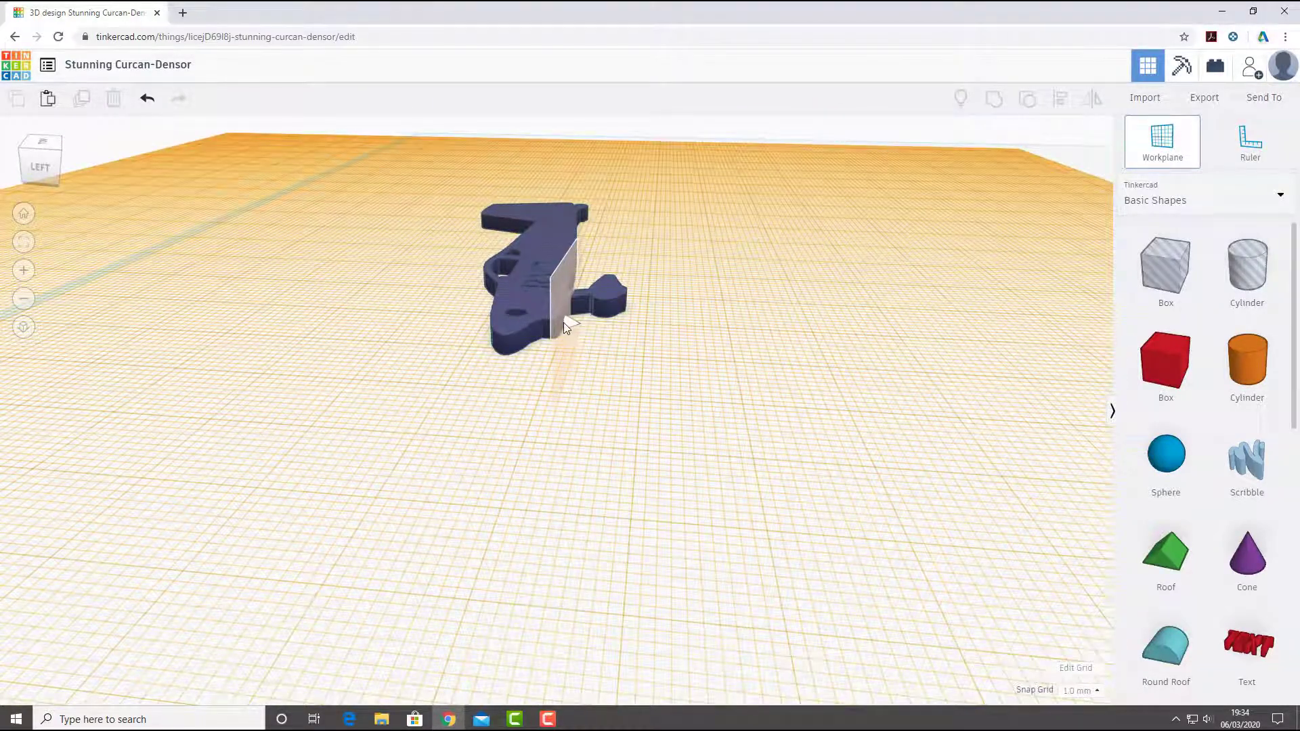
pyautogui.click(564, 322)
# - Add a solid red 20 mm box to the vertical workplane near the aircraft's nose
pyautogui.click(1178, 361)
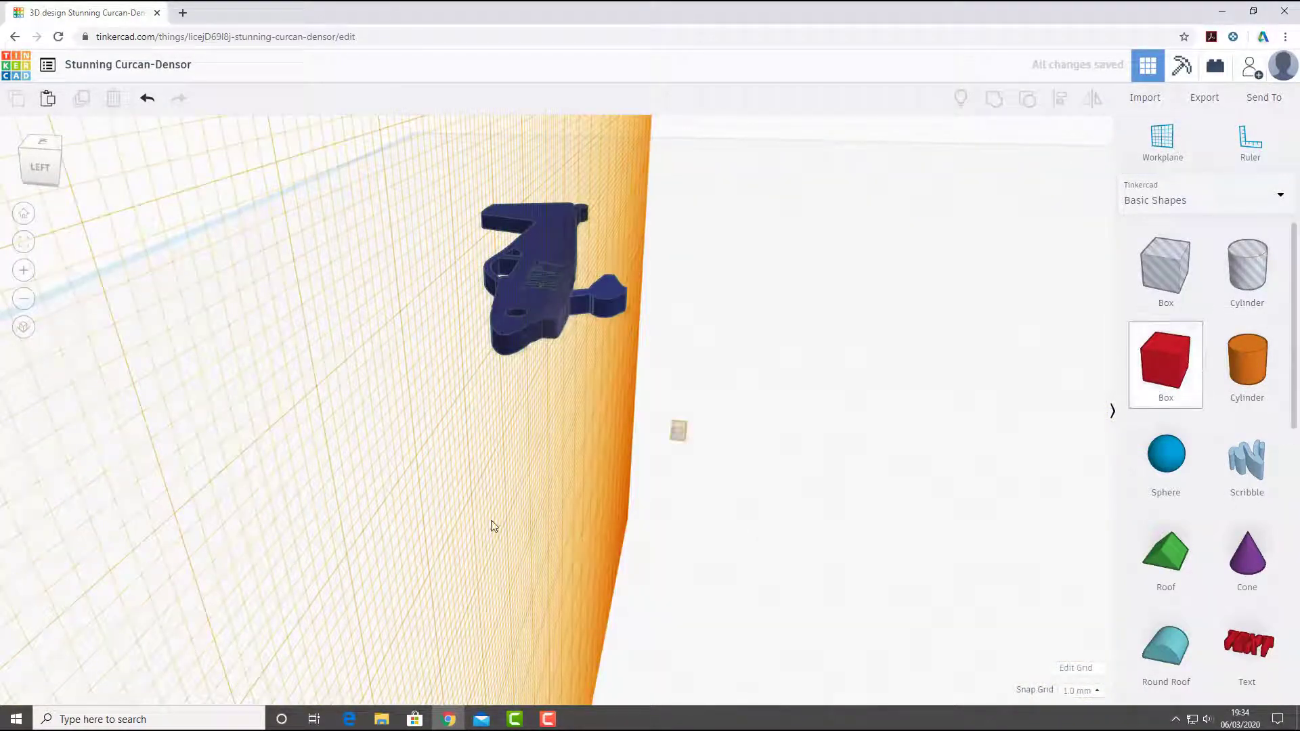
pyautogui.click(771, 614)
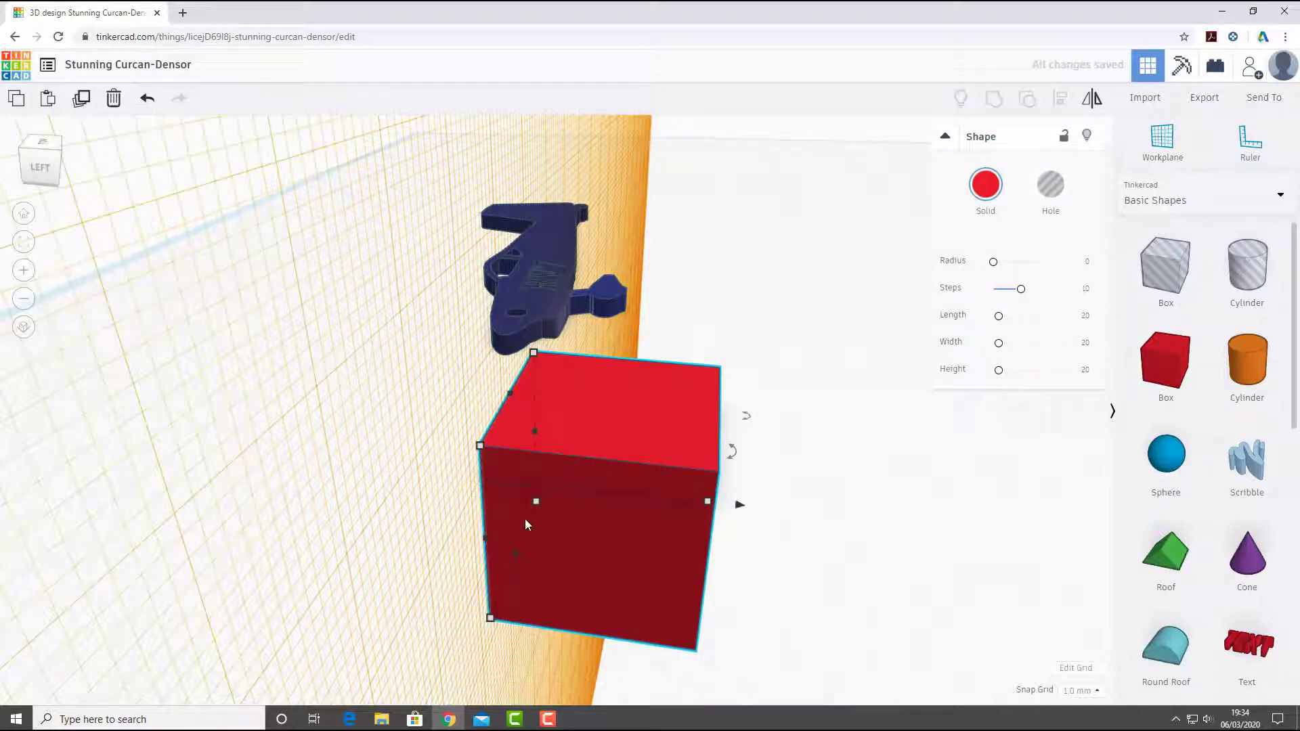
pyautogui.moveTo(526, 519); pyautogui.dragTo(716, 432, button='middle')
pyautogui.moveTo(517, 467); pyautogui.dragTo(288, 480, button='right')
pyautogui.scroll(-5, 478, 410)
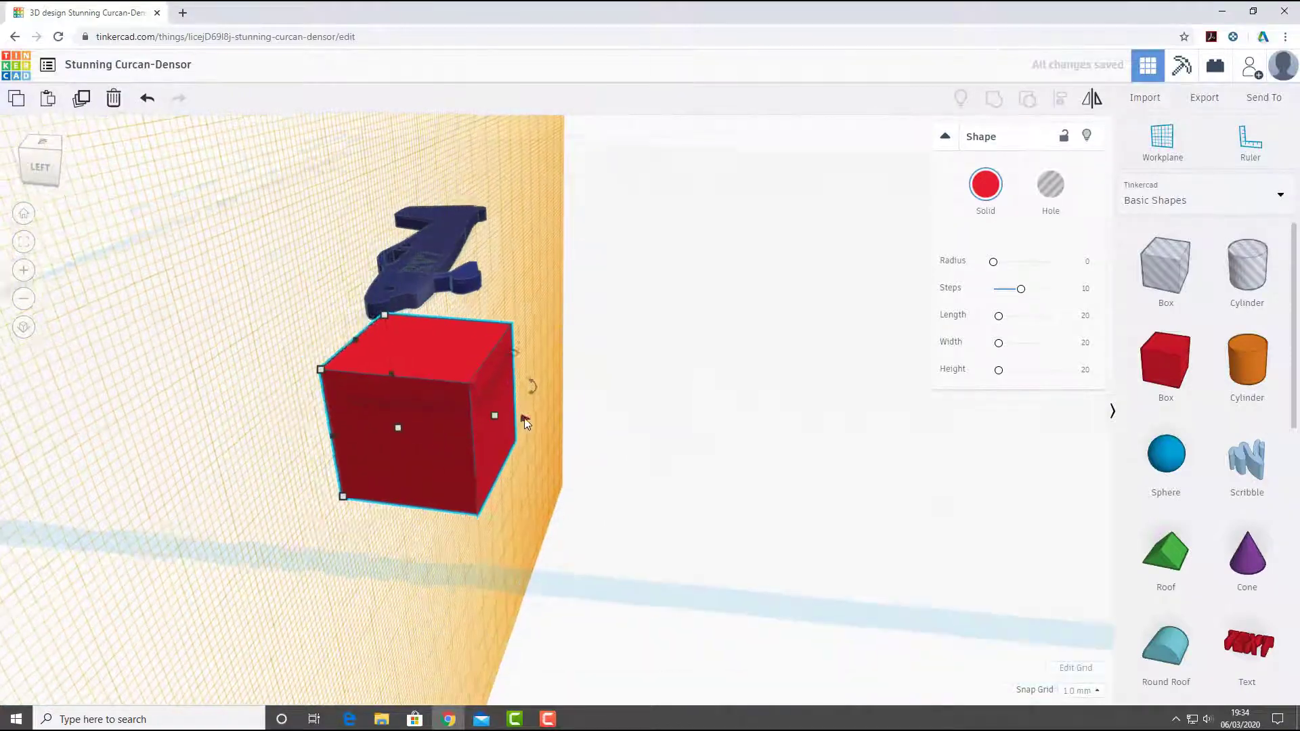
pyautogui.moveTo(593, 399); pyautogui.dragTo(459, 411, button='right')
pyautogui.scroll(3, 458, 407)
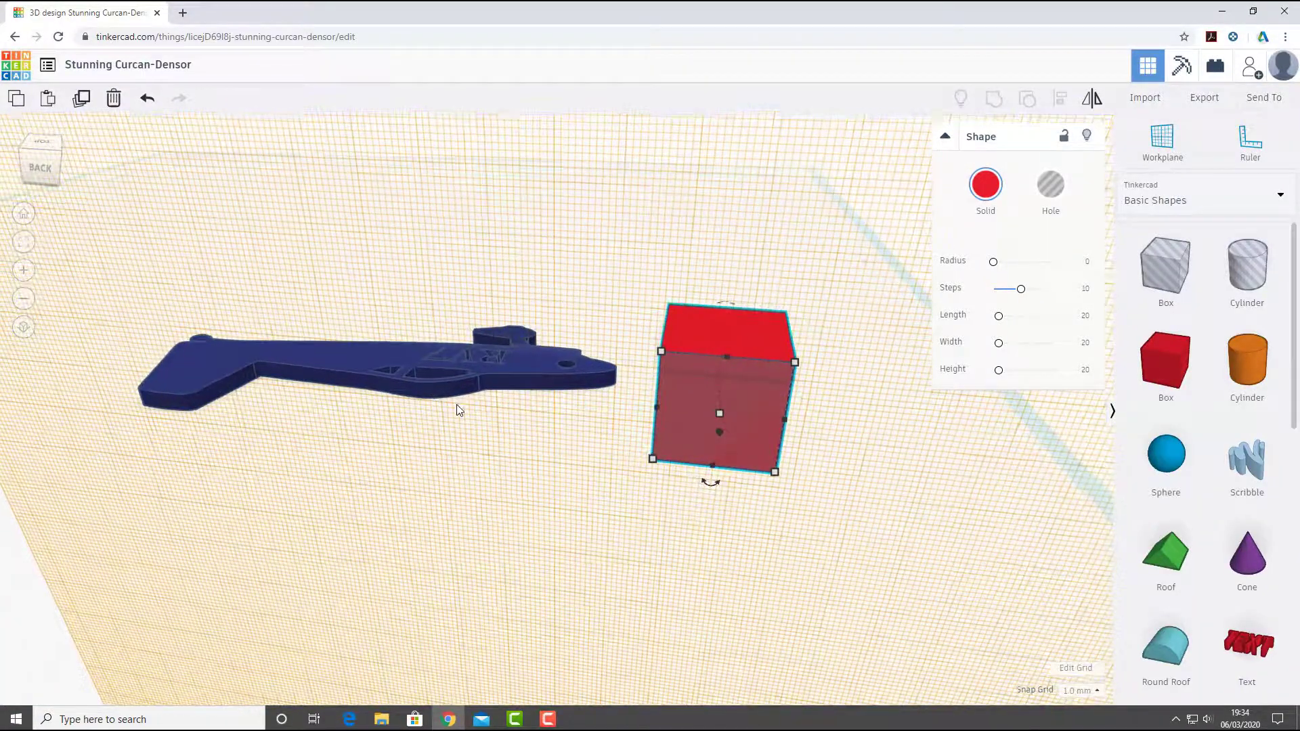
# - Move the workplane to the vertical edge face on the canopy side of the aircraft
pyautogui.click(1178, 147)
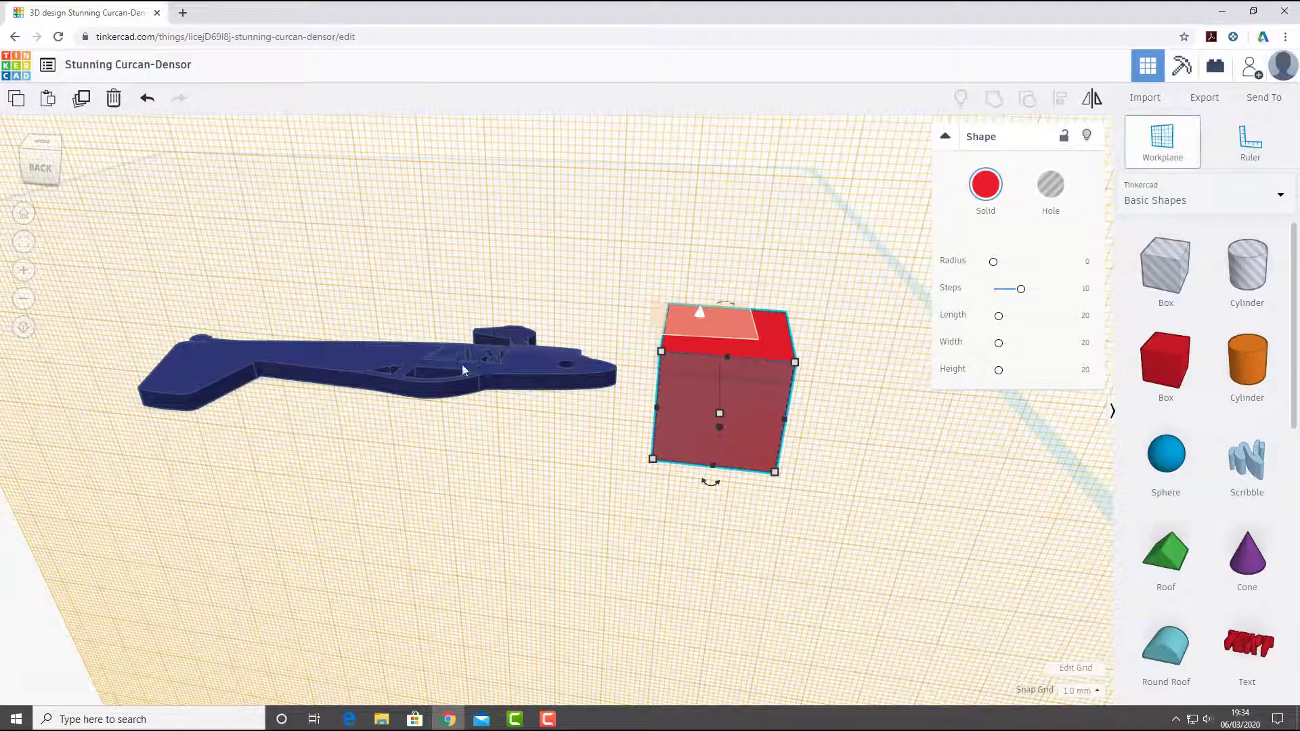
pyautogui.click(411, 390)
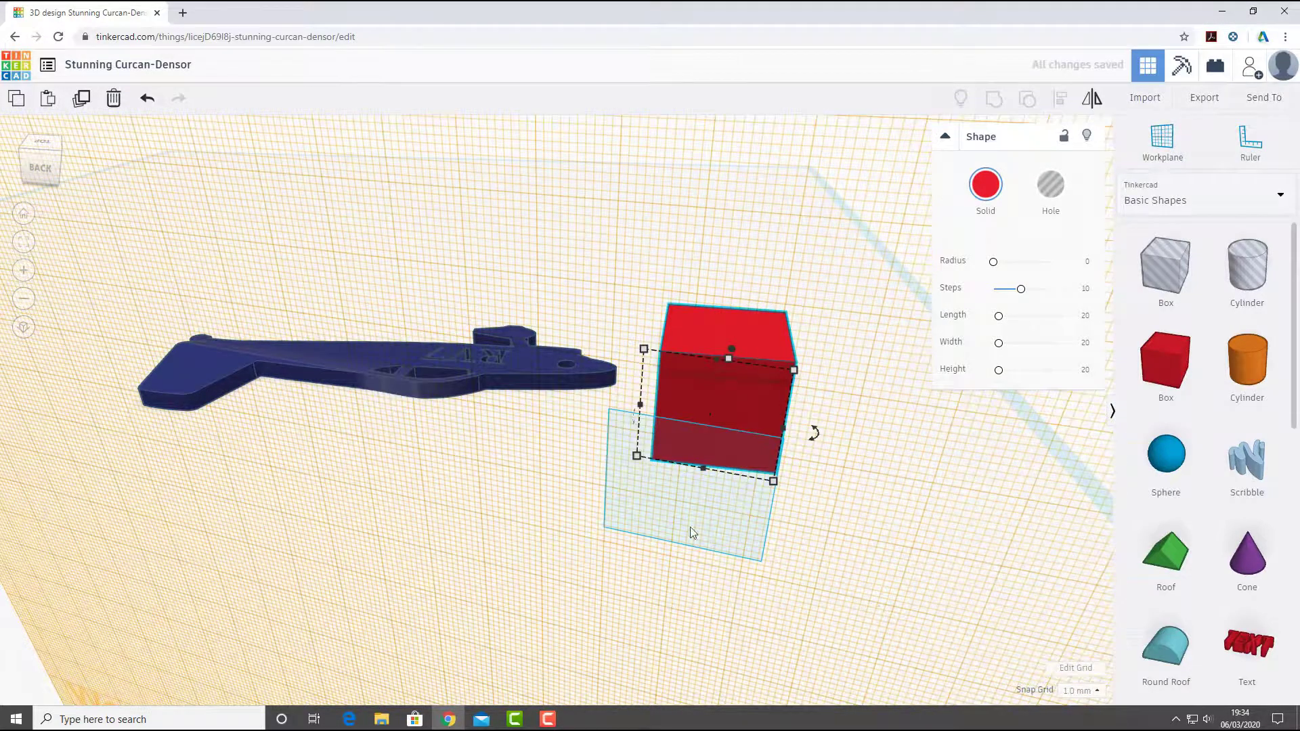
pyautogui.scroll(-5, 559, 459)
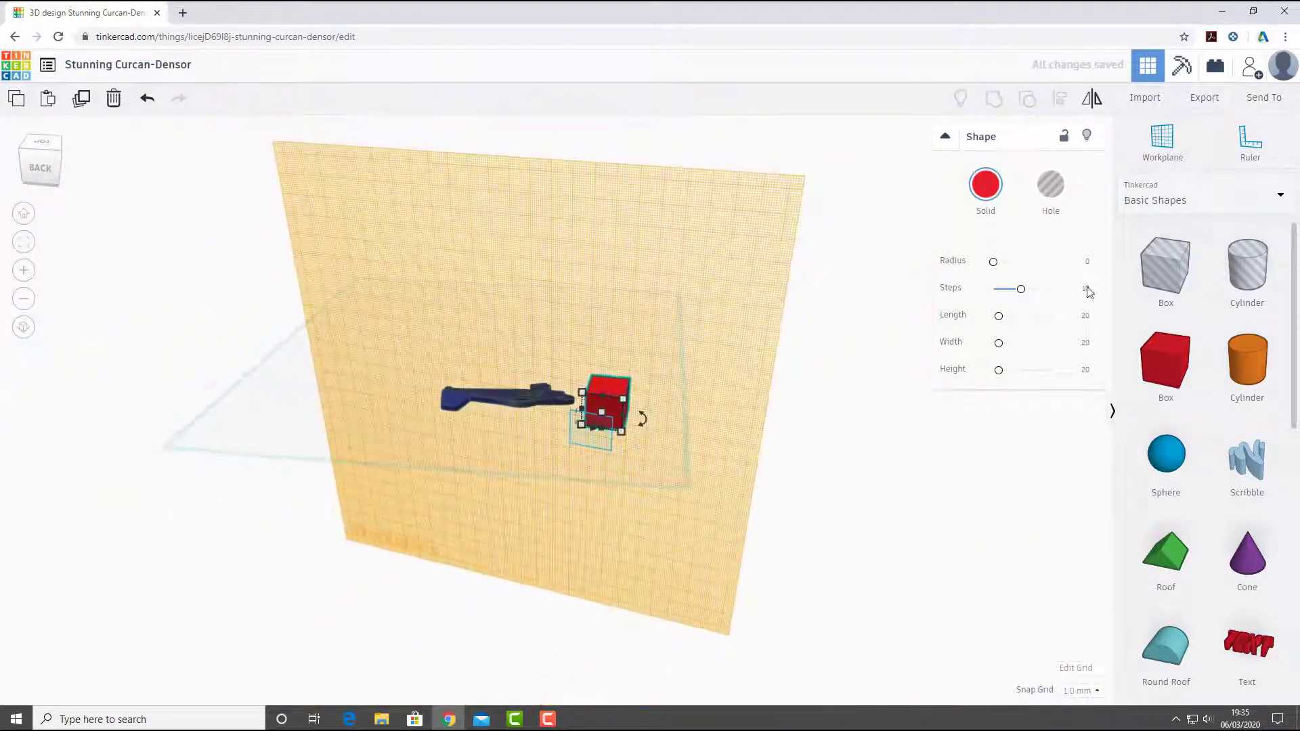
# - Restore the default horizontal workplane by placing the workplane in the empty space outside the grid
pyautogui.click(1162, 141)
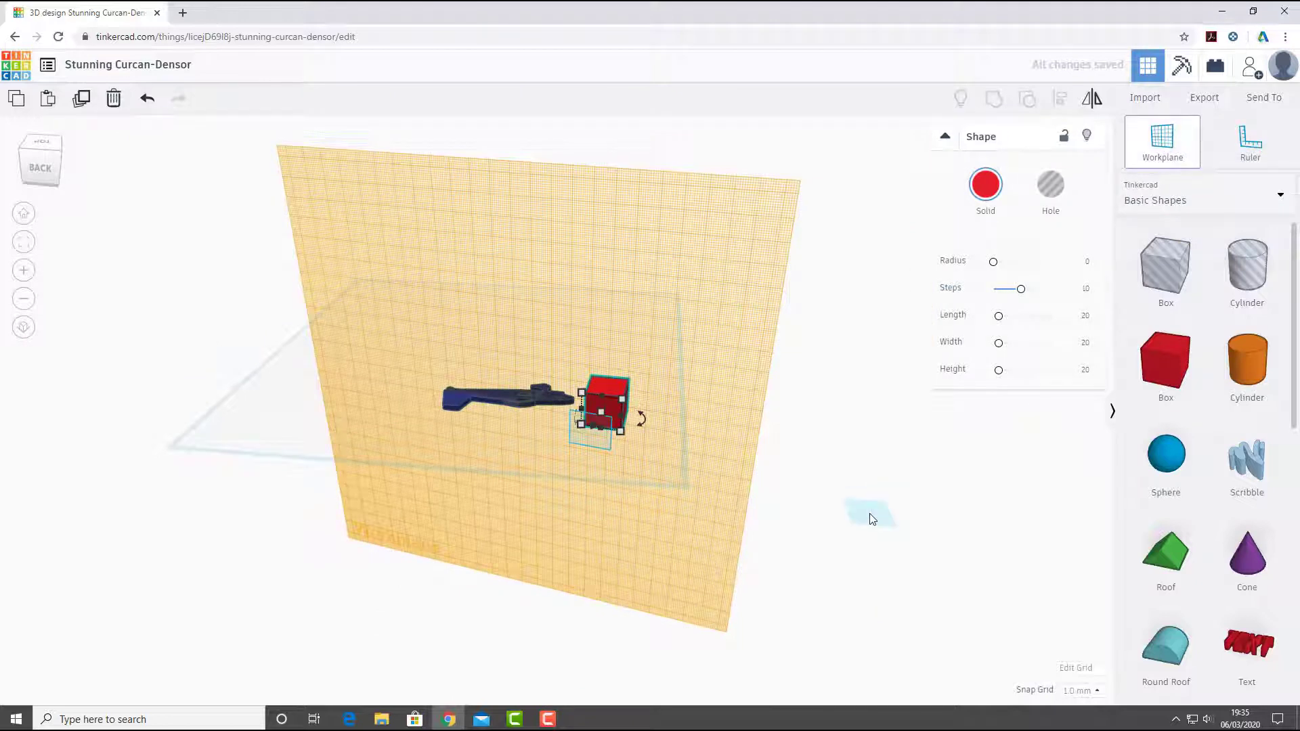
pyautogui.click(1161, 134)
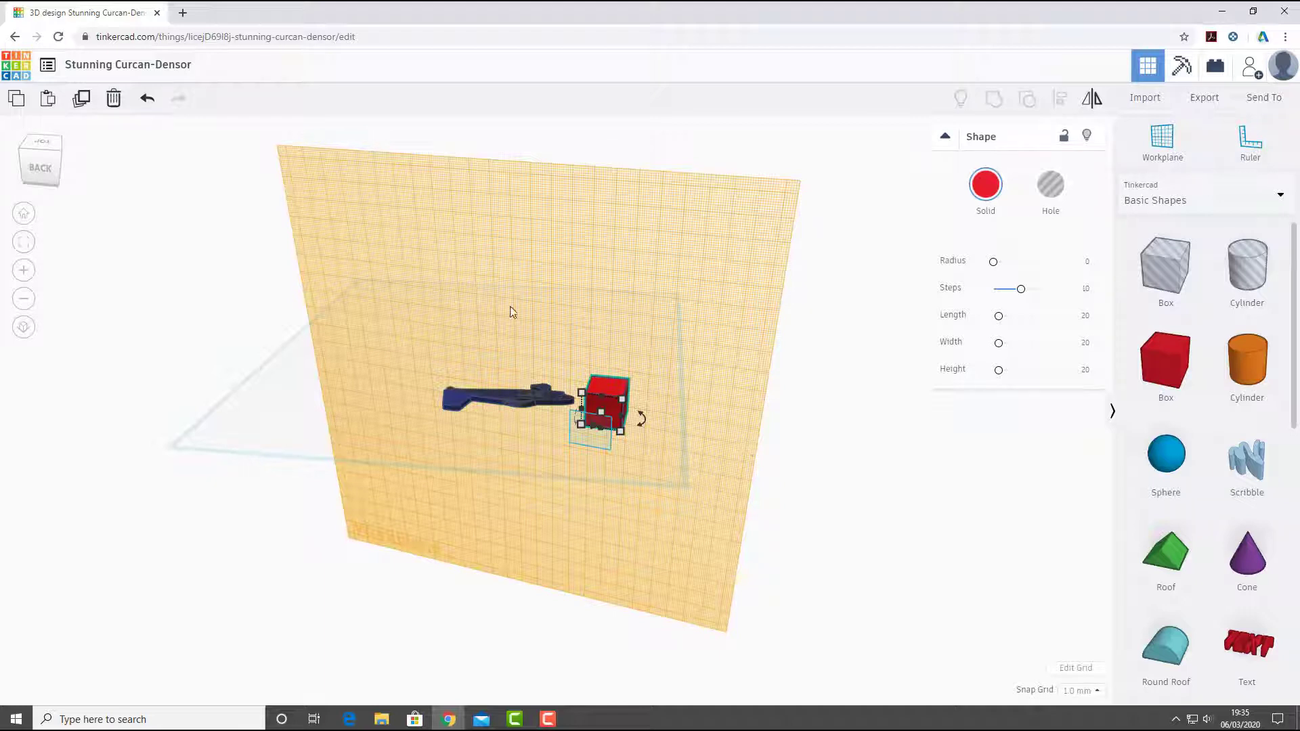
pyautogui.click(950, 508)
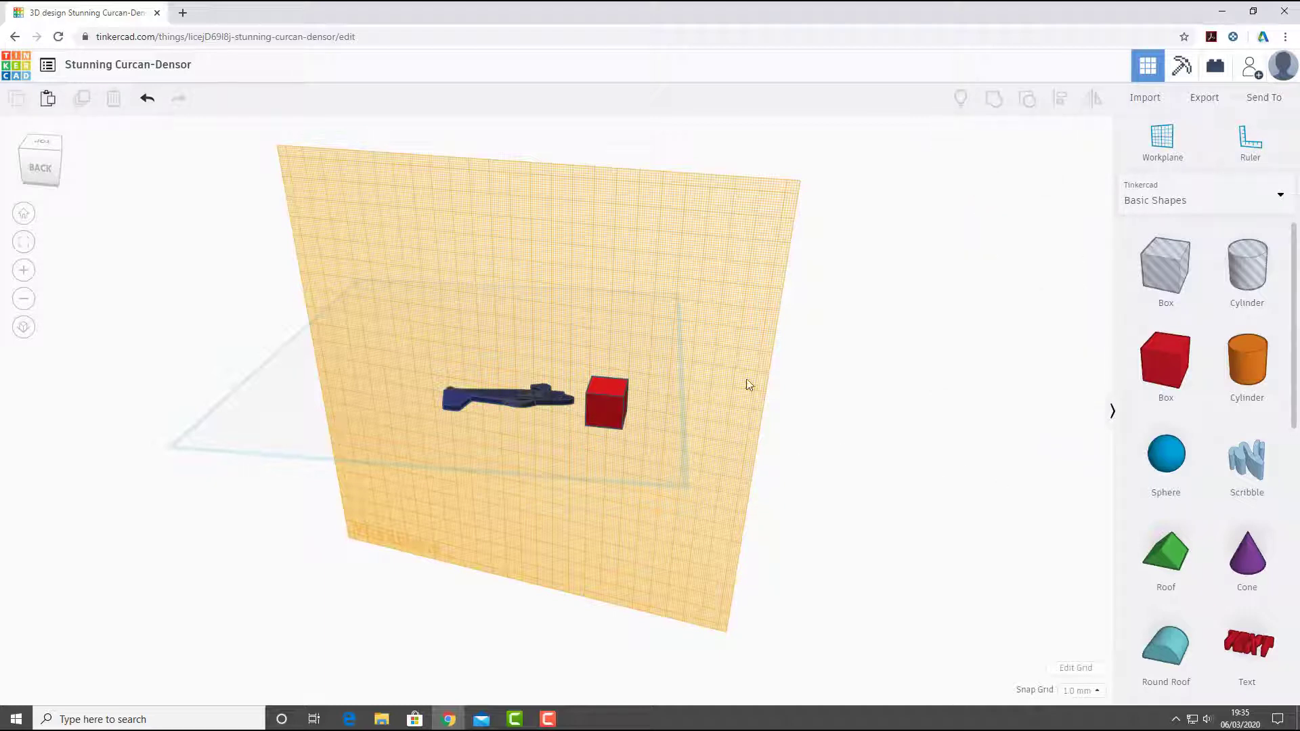
pyautogui.moveTo(599, 391); pyautogui.dragTo(378, 482, button='right')
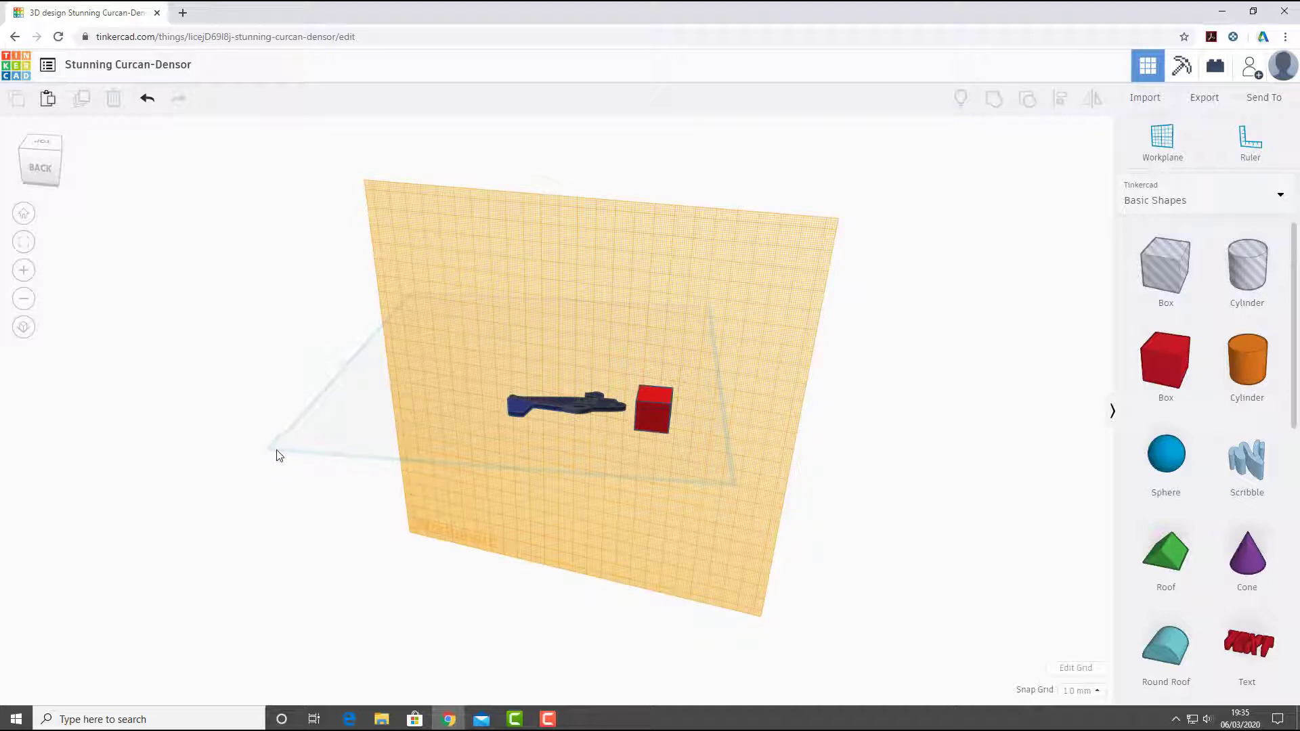
pyautogui.click(1162, 140)
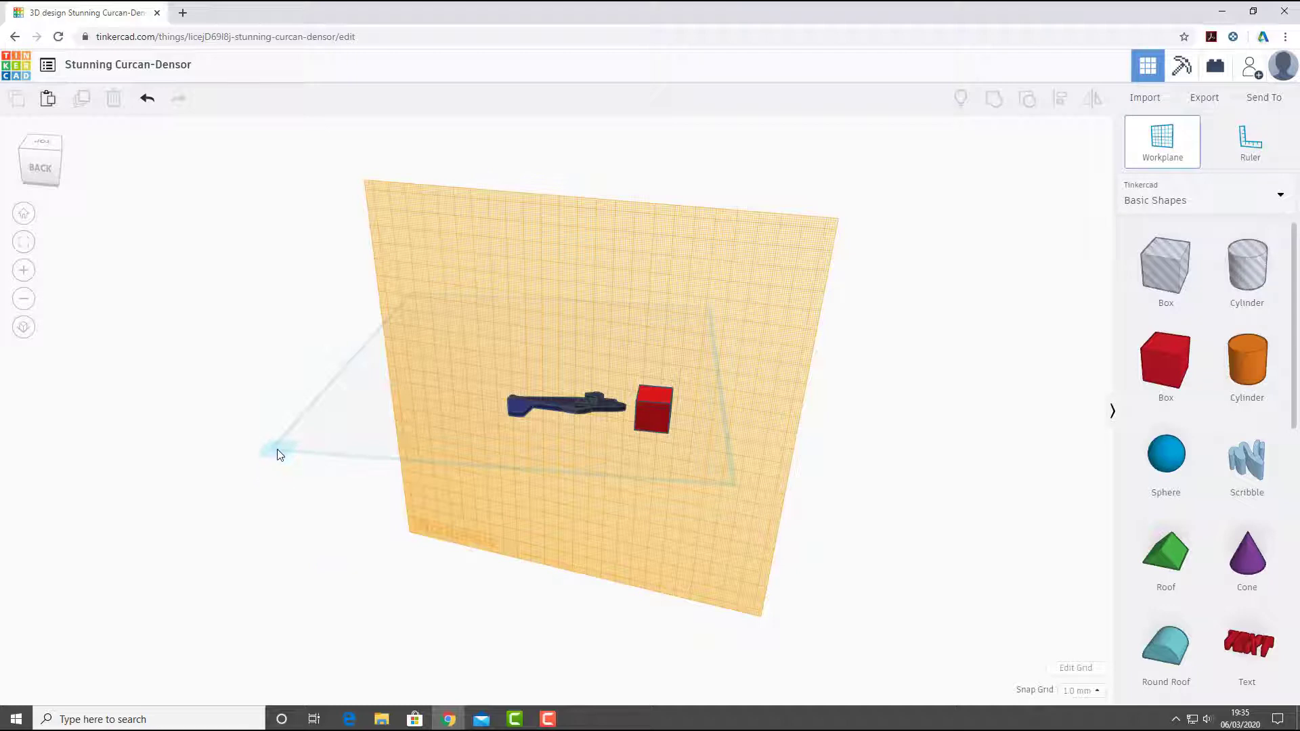
pyautogui.click(283, 467)
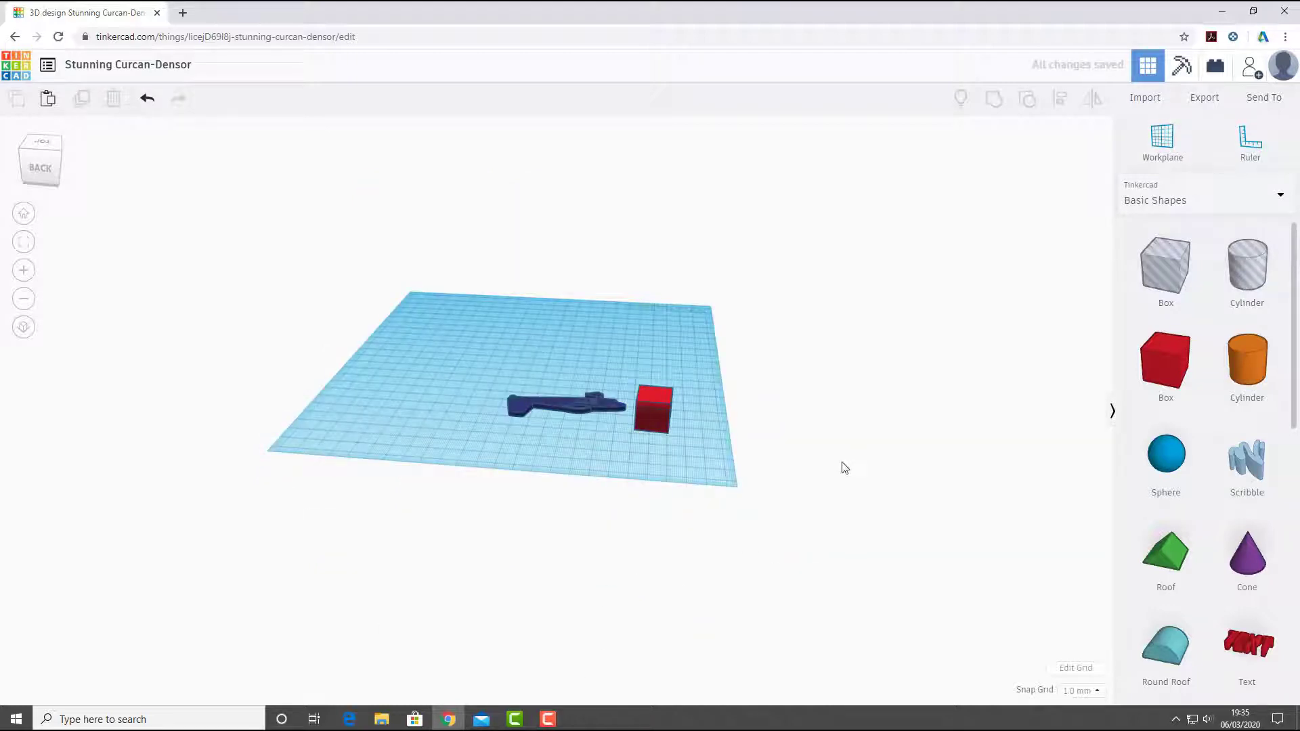
# - Place a ruler on the workplane with its origin just in front of the red box's left corner
pyautogui.moveTo(845, 468); pyautogui.dragTo(628, 429, button='right')
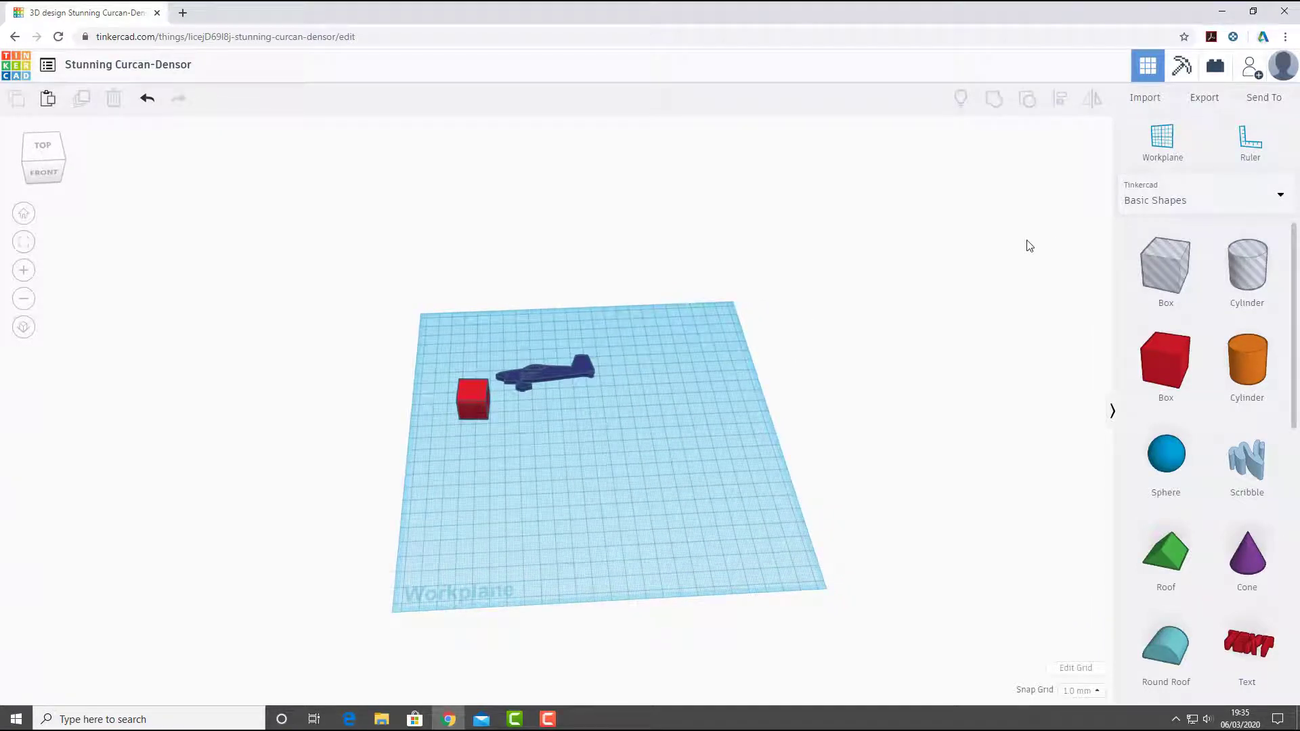
pyautogui.scroll(5, 525, 380)
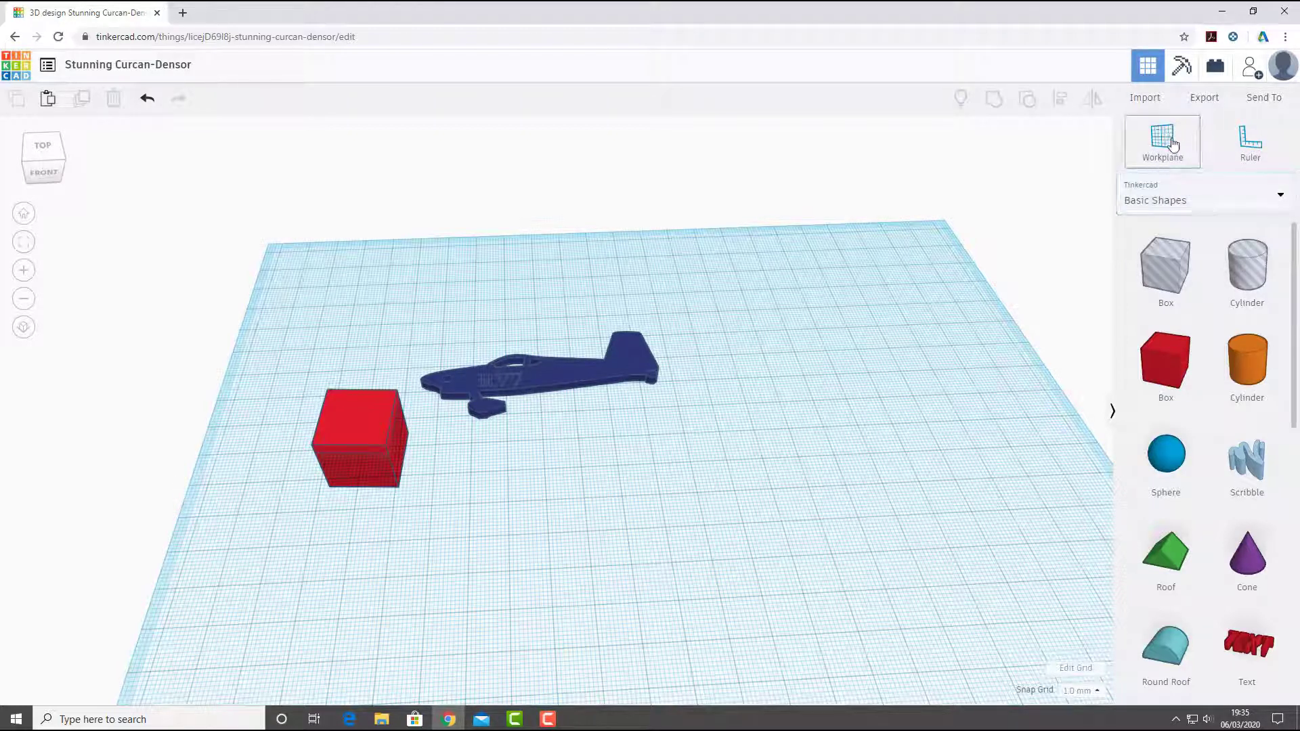
pyautogui.moveTo(706, 304); pyautogui.dragTo(692, 286, button='middle')
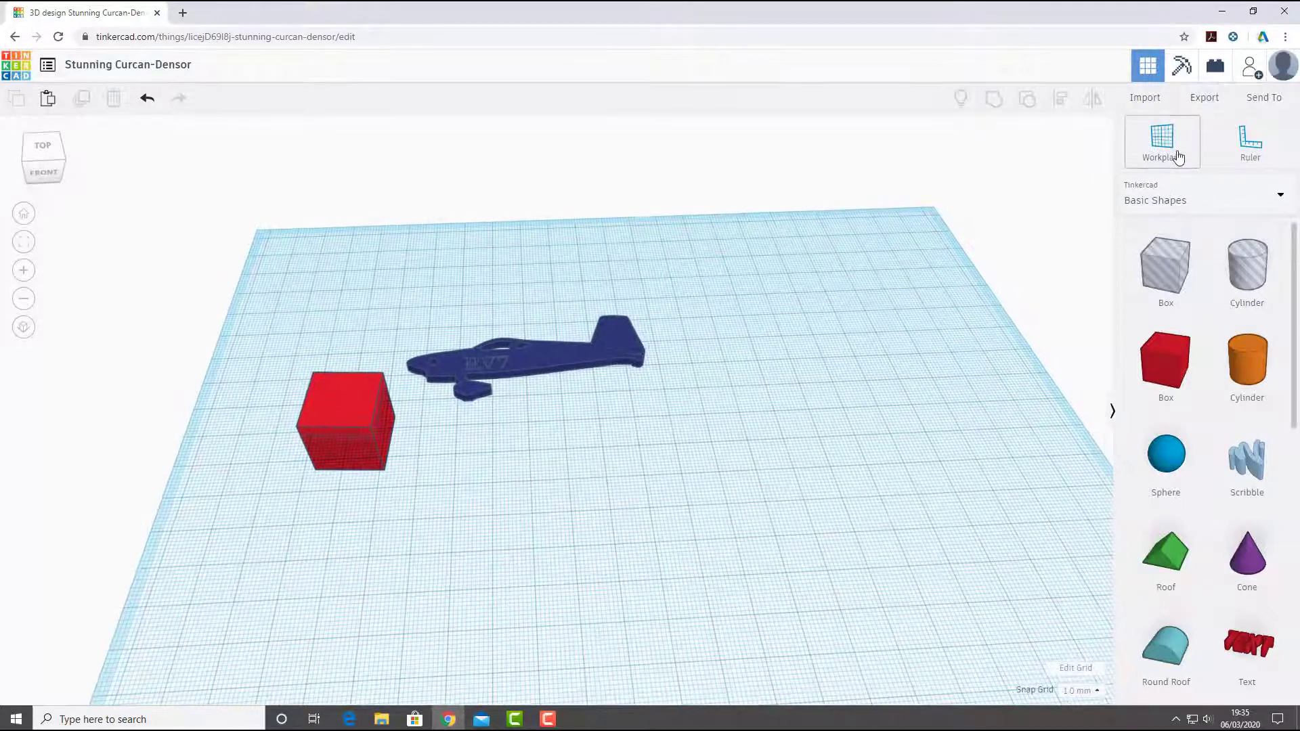
pyautogui.moveTo(548, 322); pyautogui.dragTo(530, 300, button='middle')
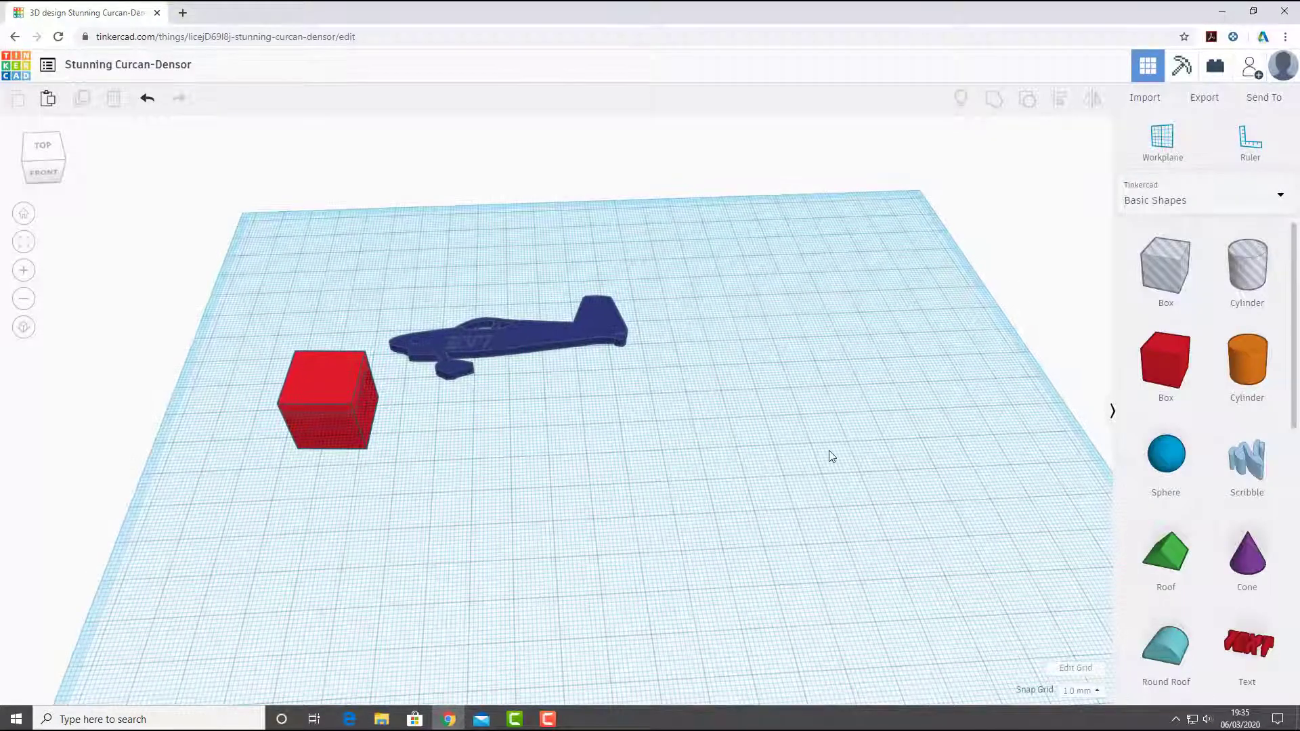
pyautogui.click(1254, 146)
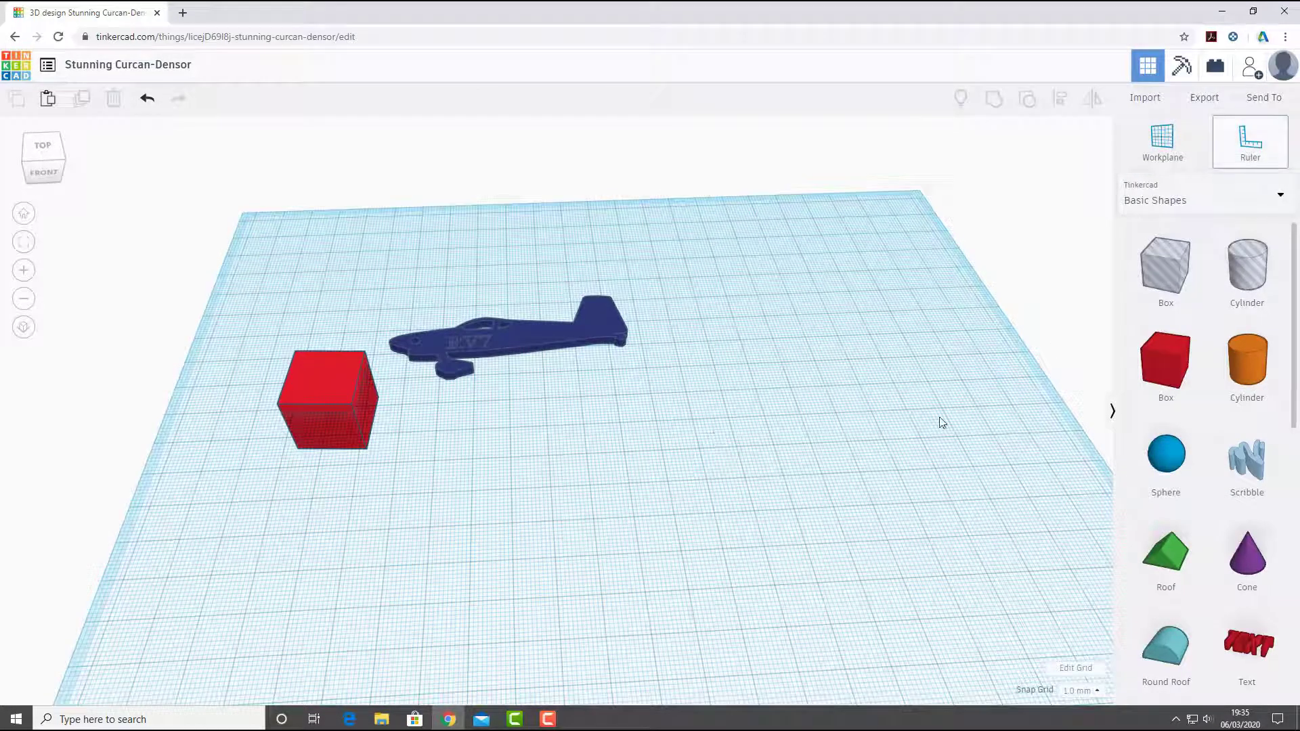
pyautogui.scroll(-2, 528, 502)
pyautogui.click(327, 470)
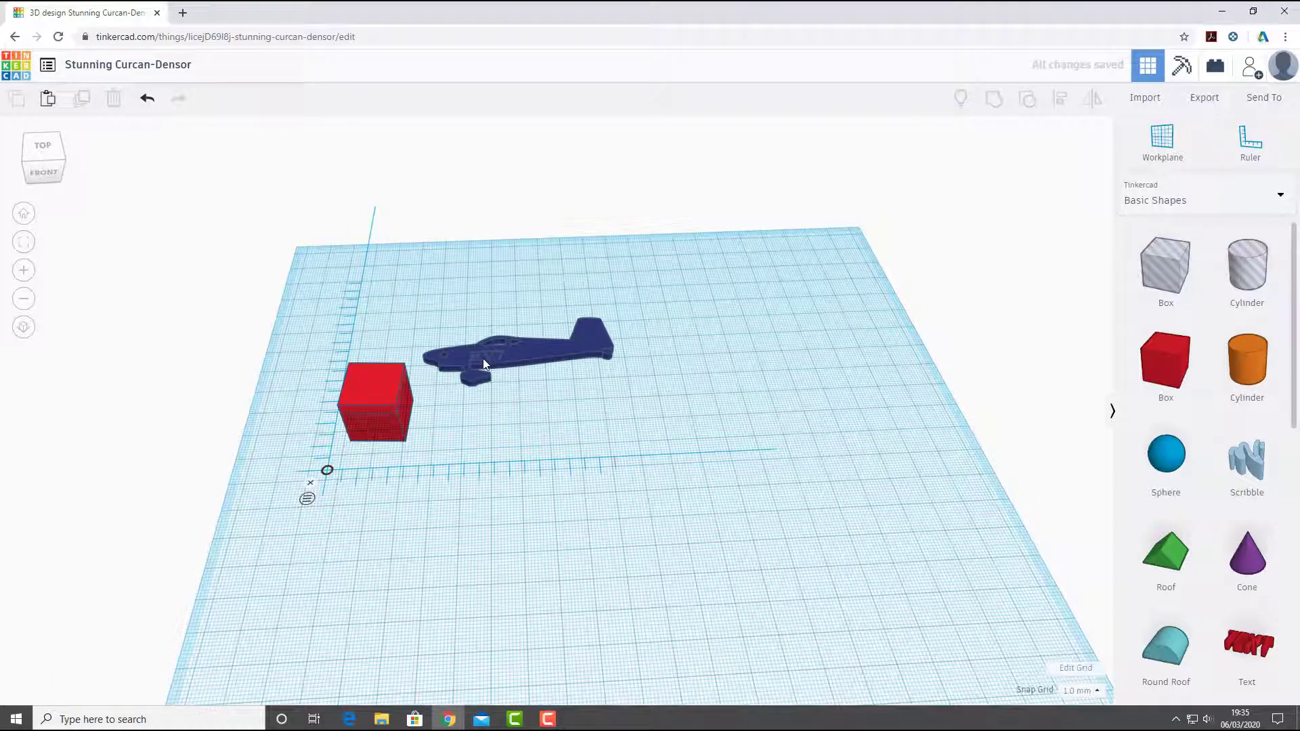
# - Move the aircraft farther back and right, and shift the ruler's origin to near the workplane's front-left corner
pyautogui.moveTo(484, 364); pyautogui.dragTo(546, 308)
pyautogui.click(357, 522)
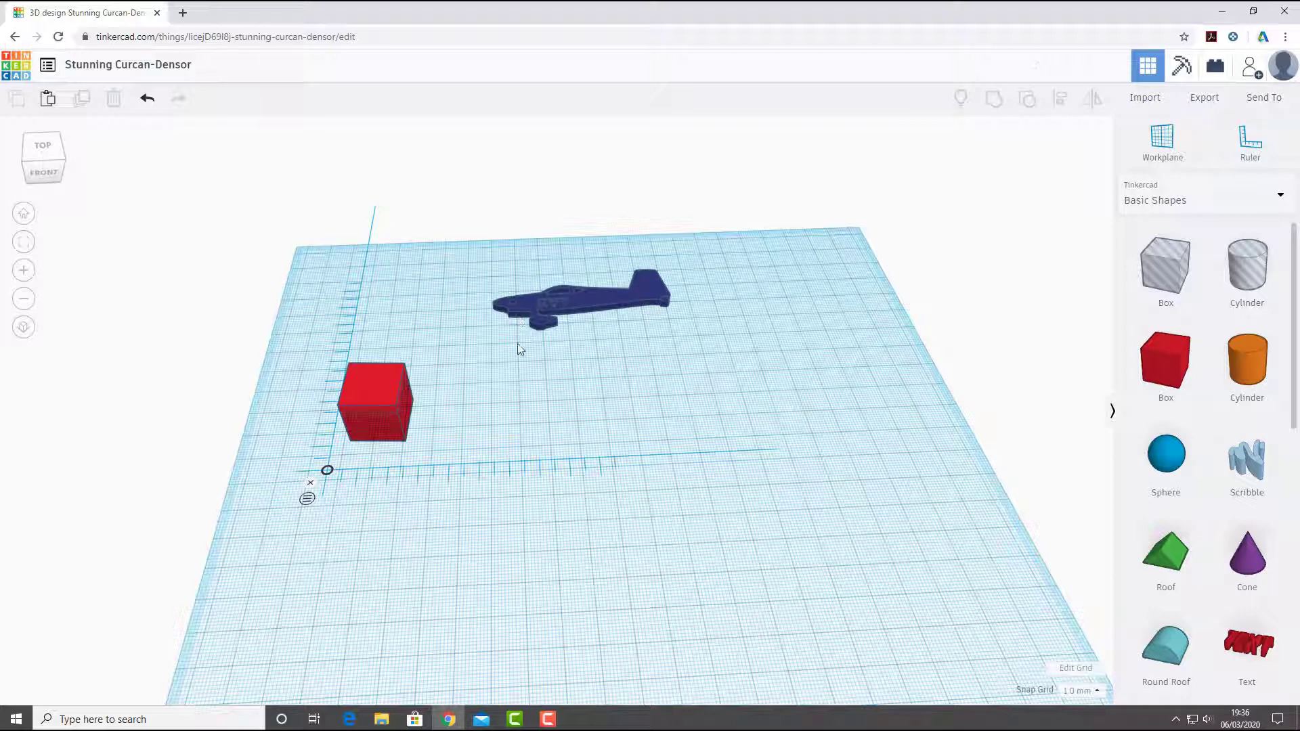
pyautogui.moveTo(328, 470); pyautogui.dragTo(233, 668)
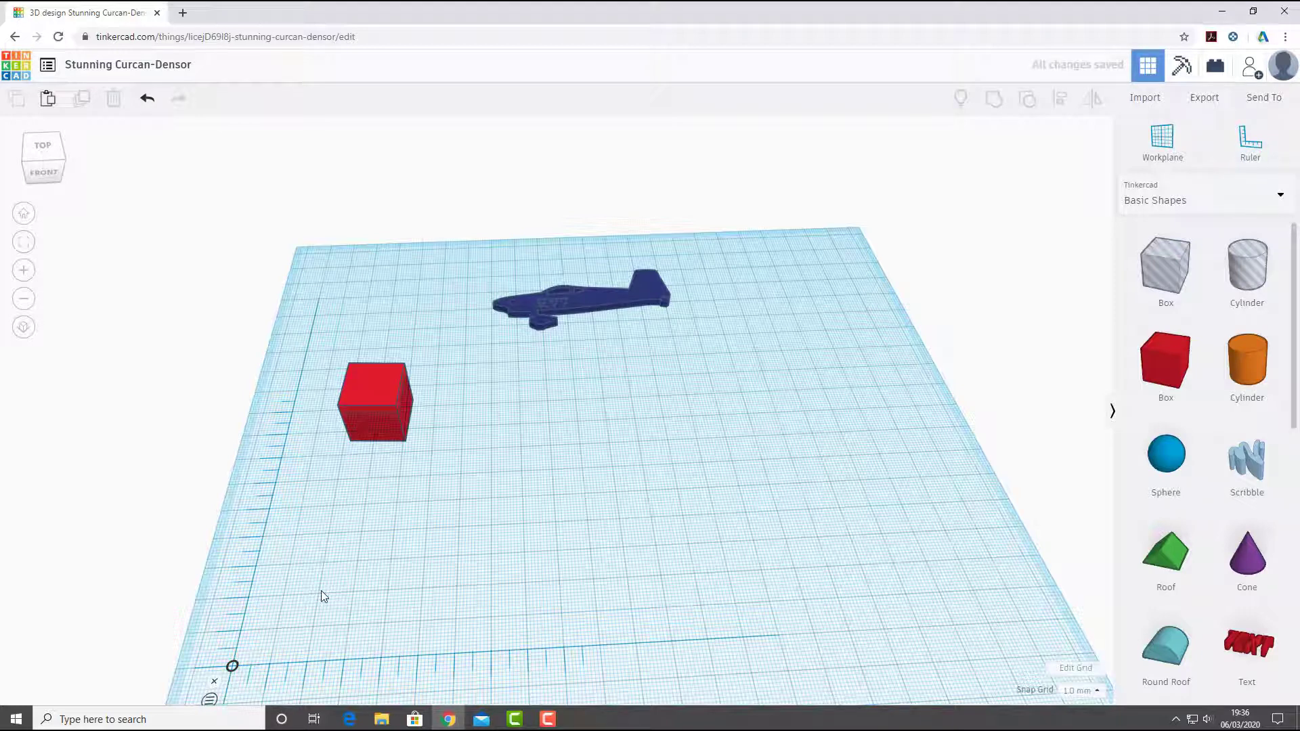
pyautogui.moveTo(428, 552); pyautogui.dragTo(507, 410, button='middle')
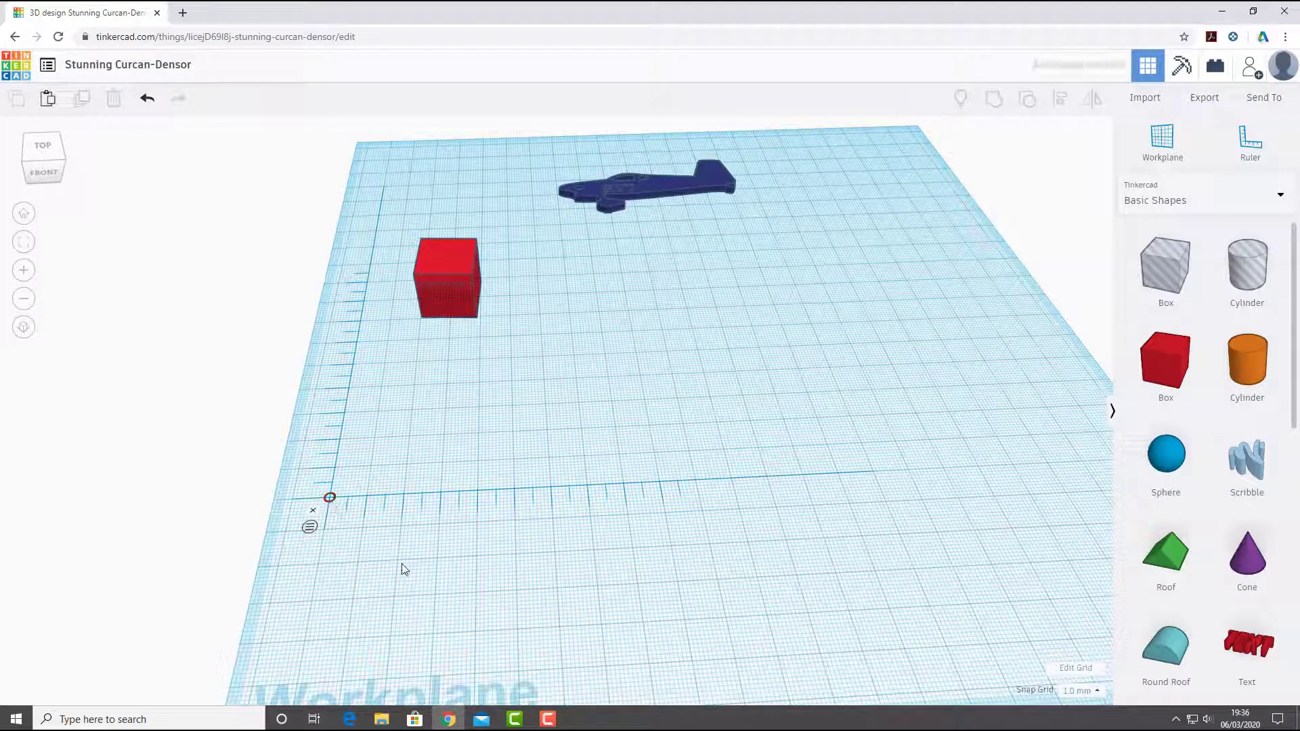
# - Move the red box to about 7.75 mm across and 59 mm back from the ruler origin, and the aircraft to about 22 and 12.69 mm
pyautogui.moveTo(431, 297); pyautogui.dragTo(414, 325)
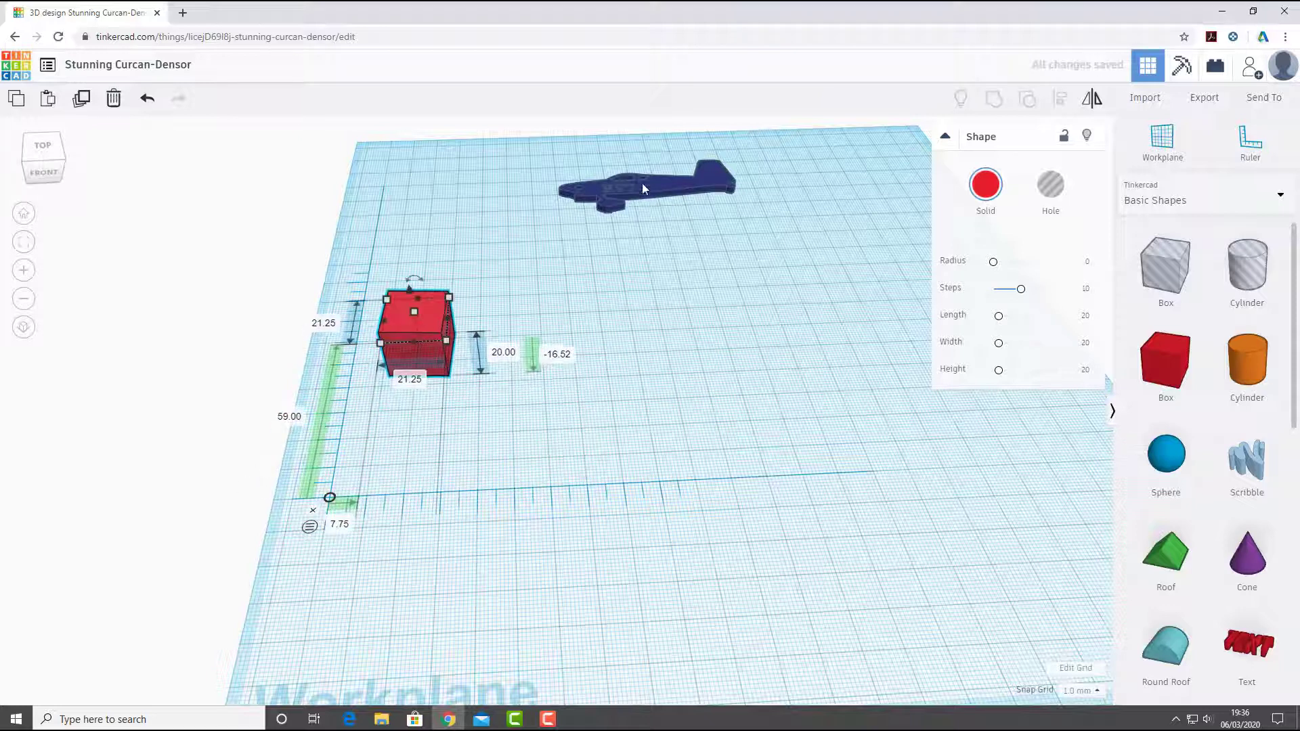
pyautogui.moveTo(642, 183); pyautogui.dragTo(530, 404)
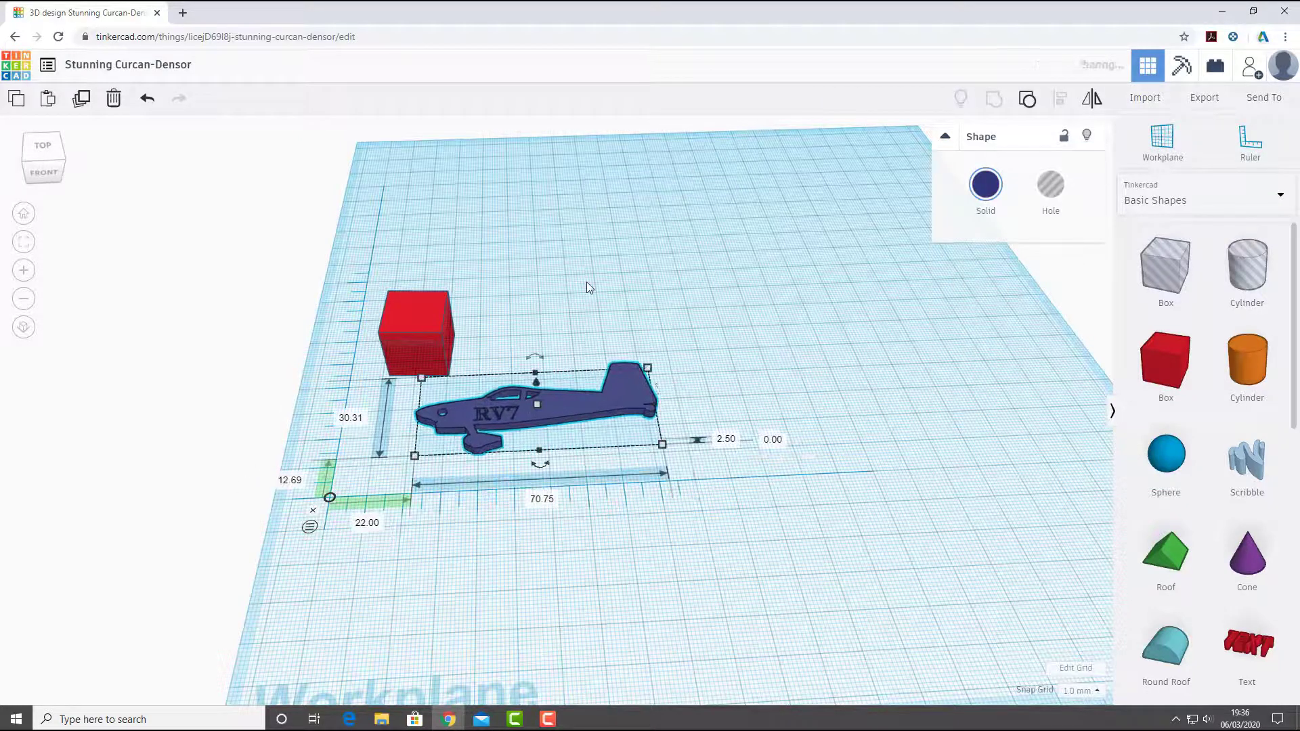
pyautogui.click(355, 369)
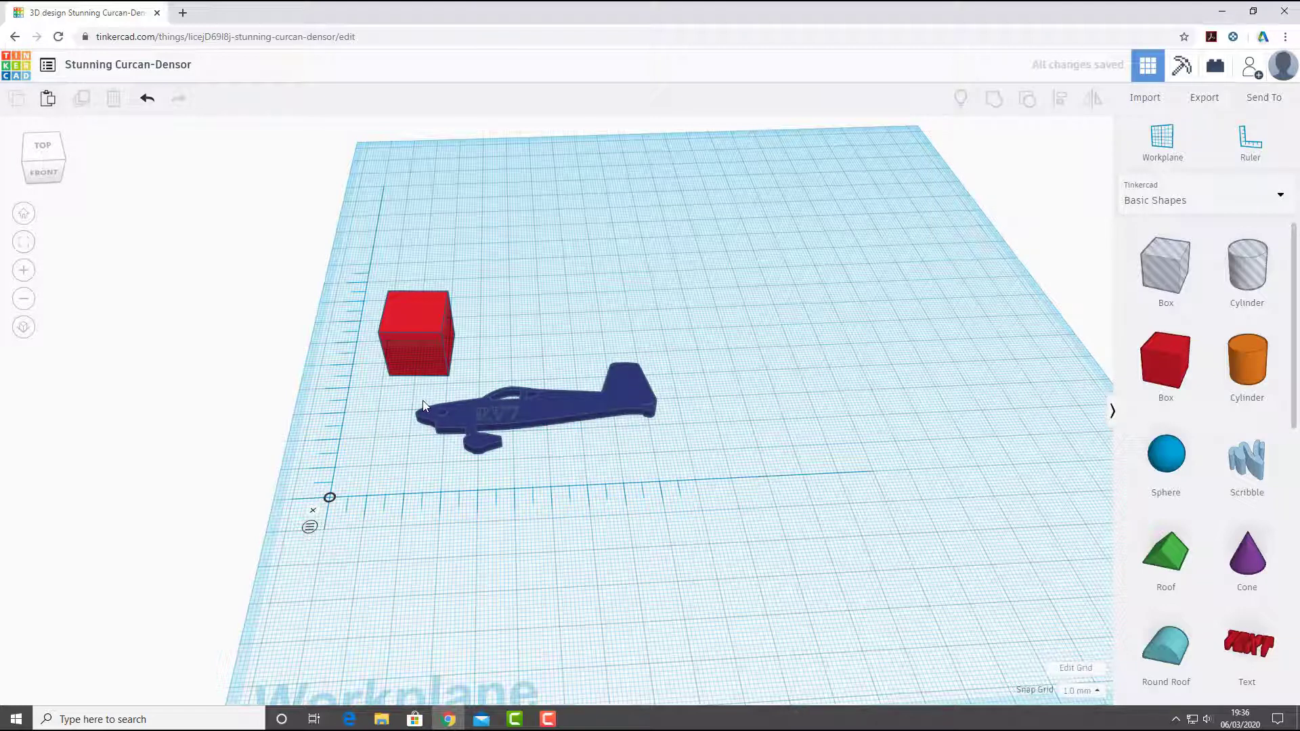
# - Dismiss the ruler from the workplane
pyautogui.click(313, 511)
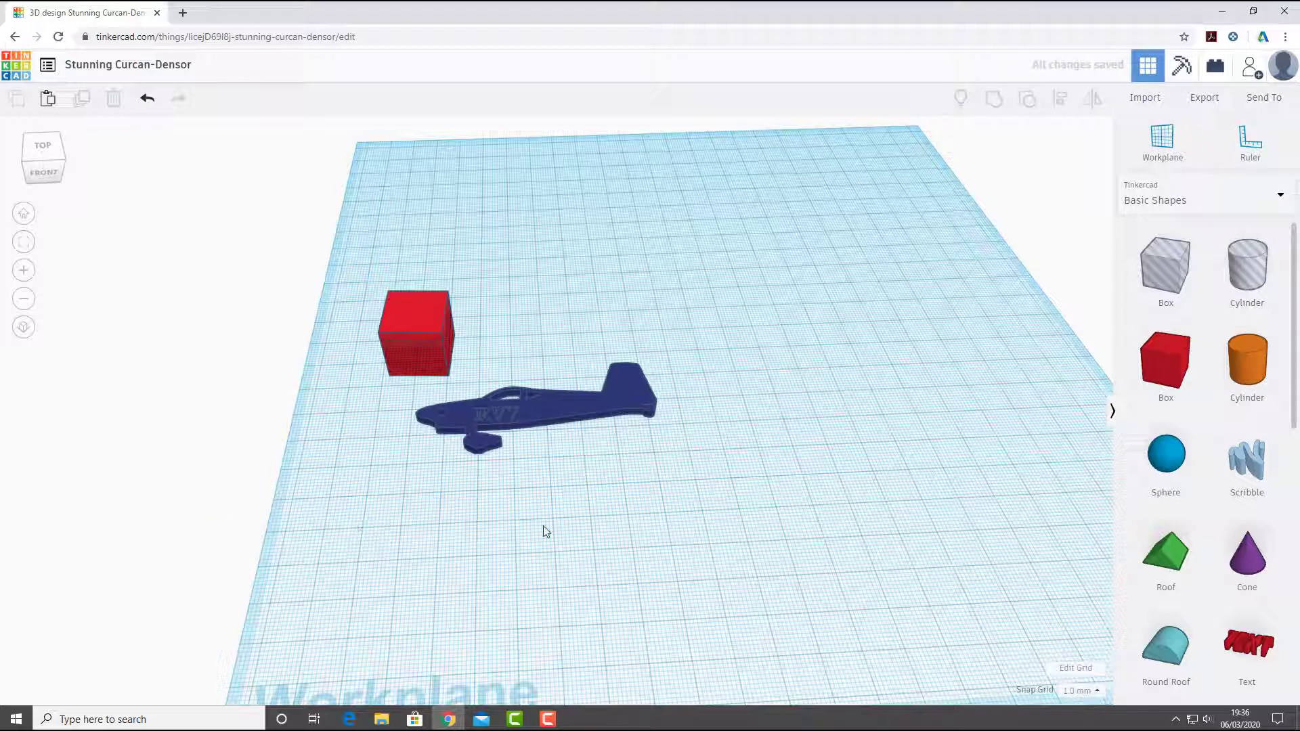
pyautogui.moveTo(546, 532); pyautogui.dragTo(496, 505, button='middle')
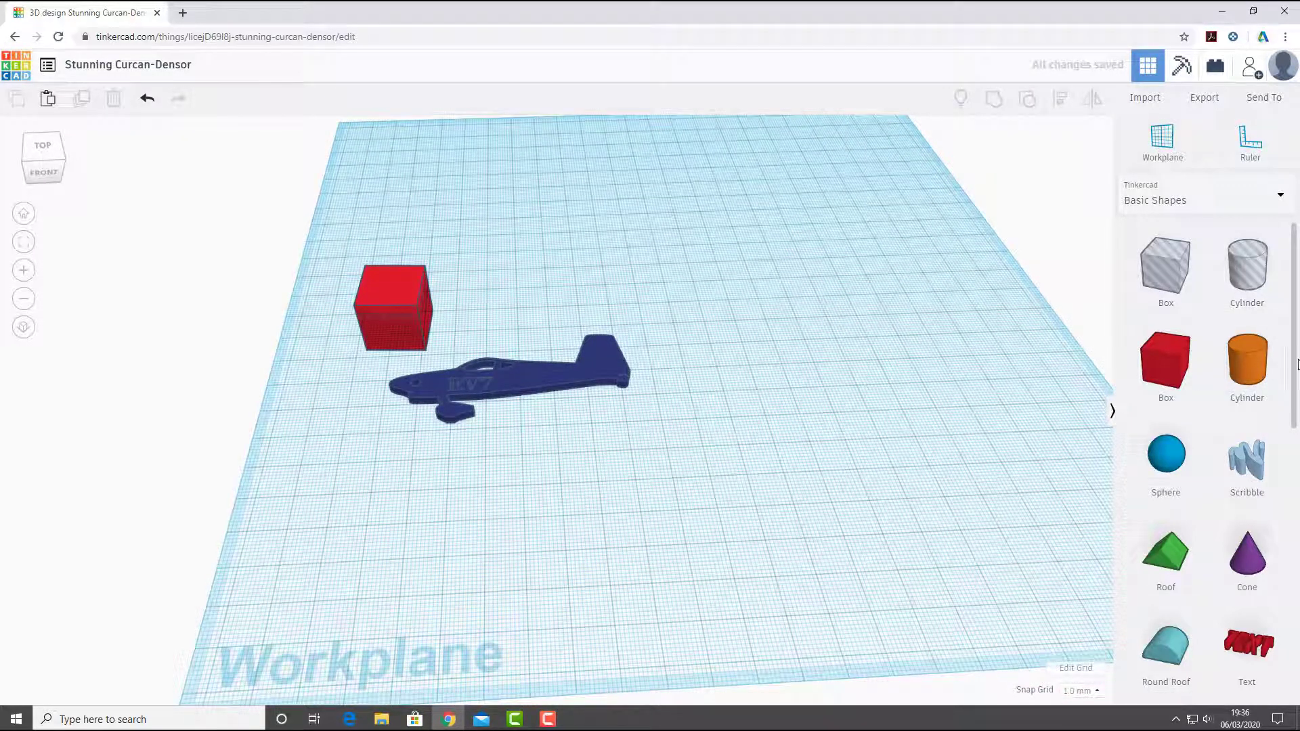